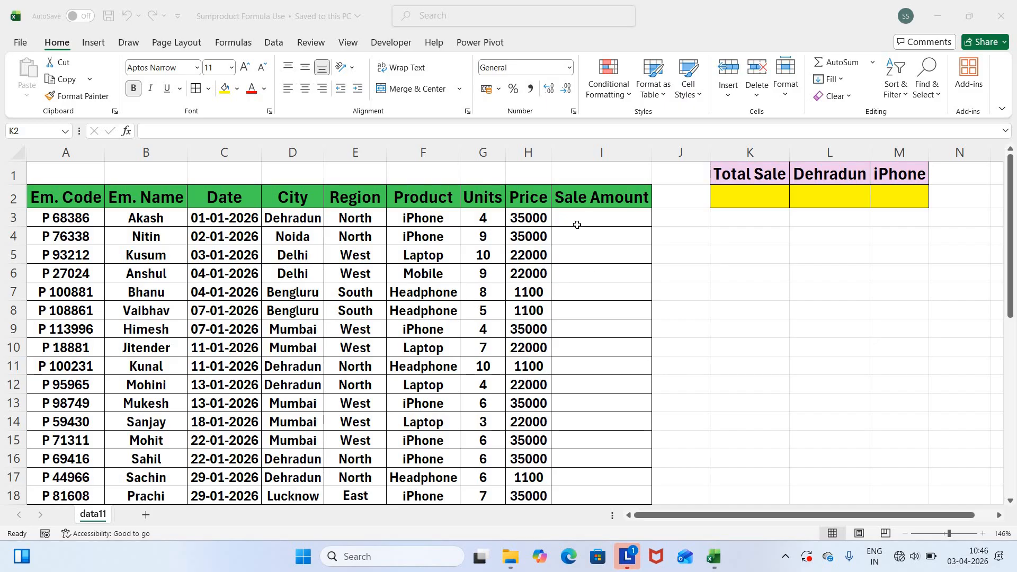
left_click(594, 222)
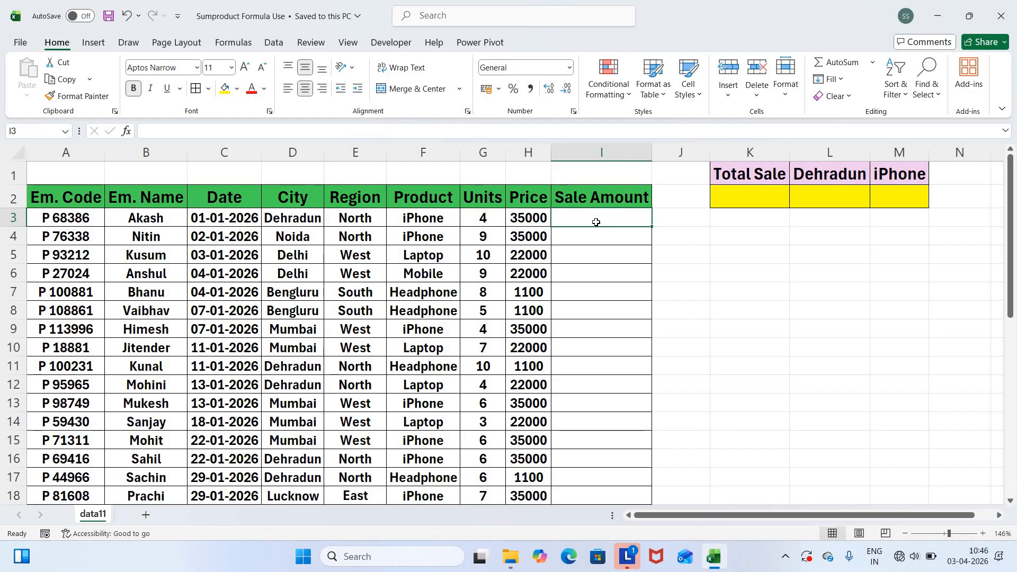
left_click(731, 224)
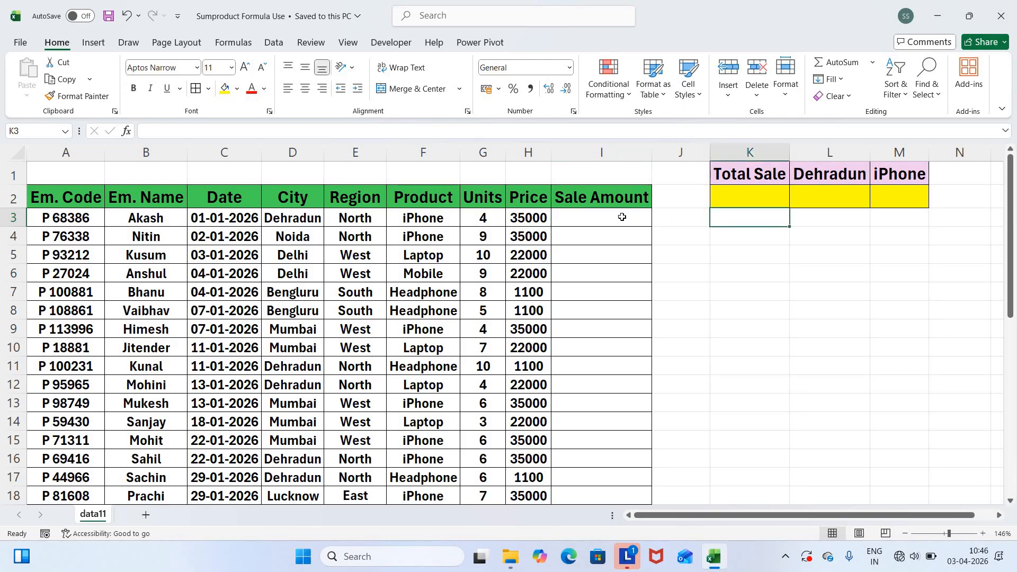
left_click(621, 217)
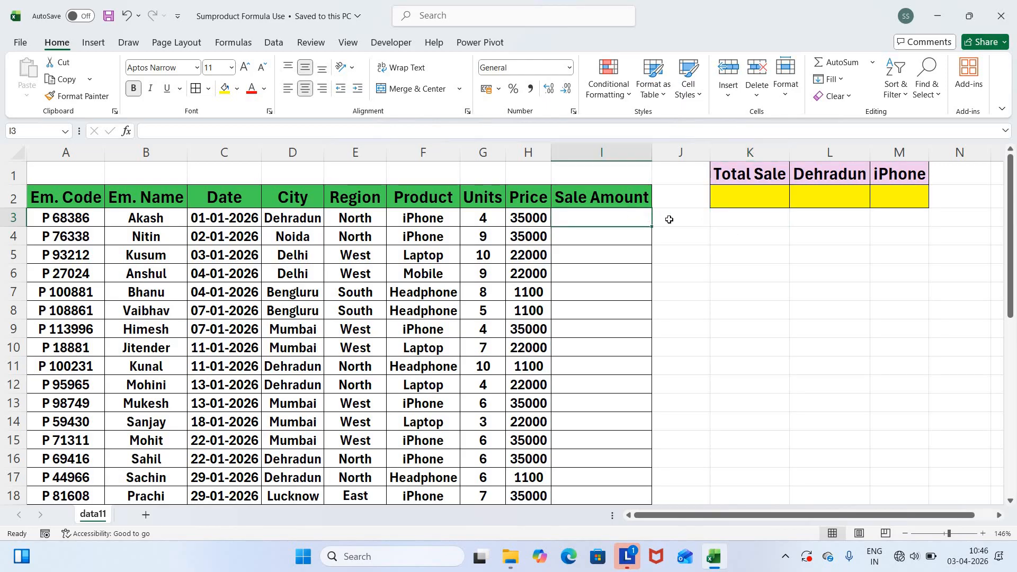
left_click(625, 239)
left_click(591, 216)
left_click(597, 280)
left_click(618, 217)
left_click(745, 197)
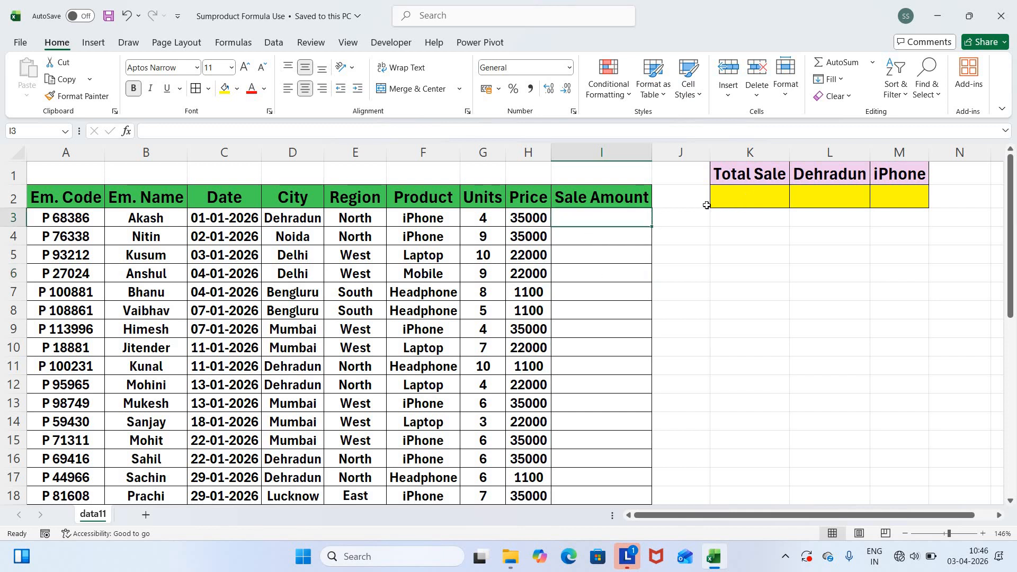
left_click(630, 224)
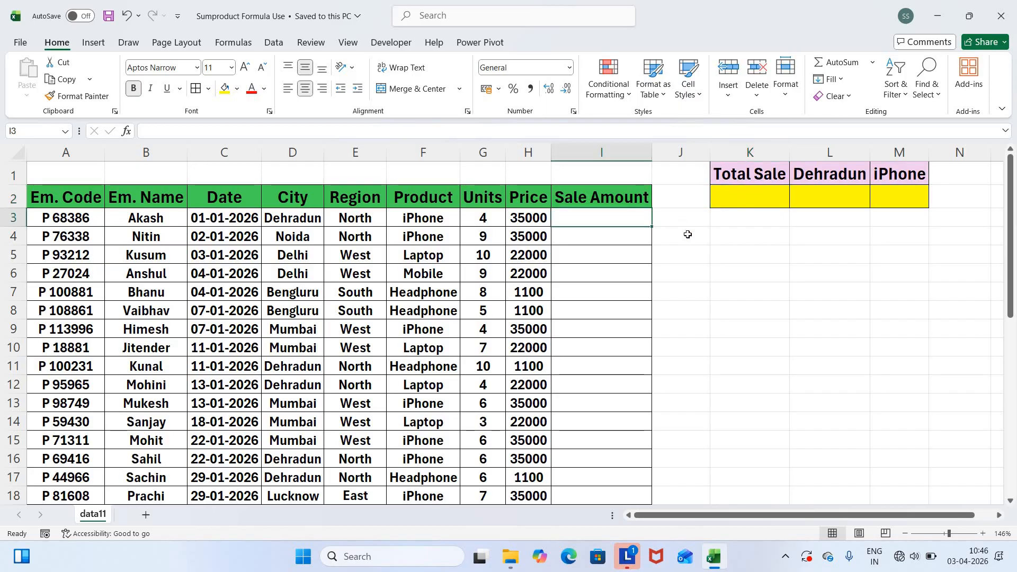
left_click(754, 202)
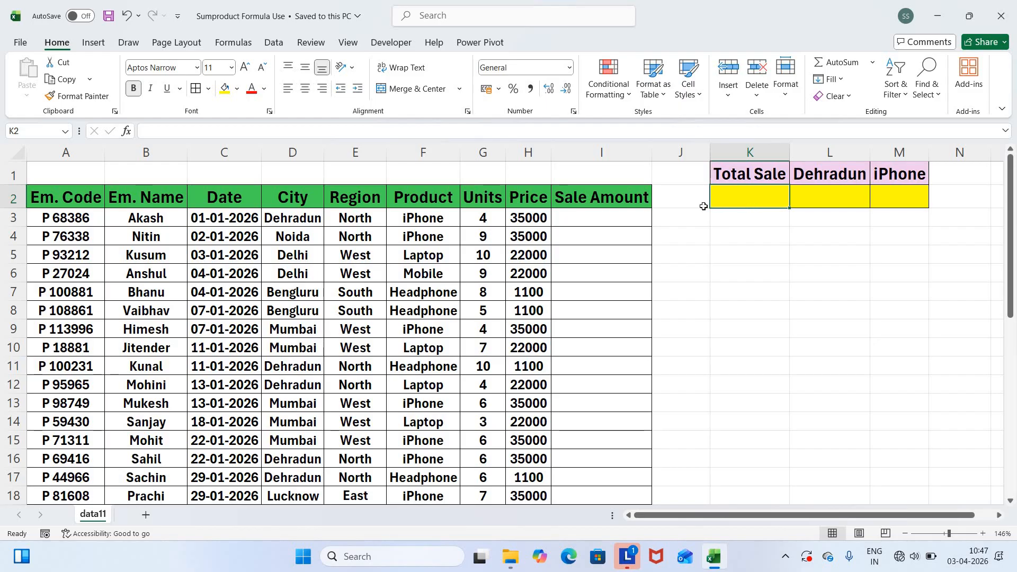
left_click(639, 222)
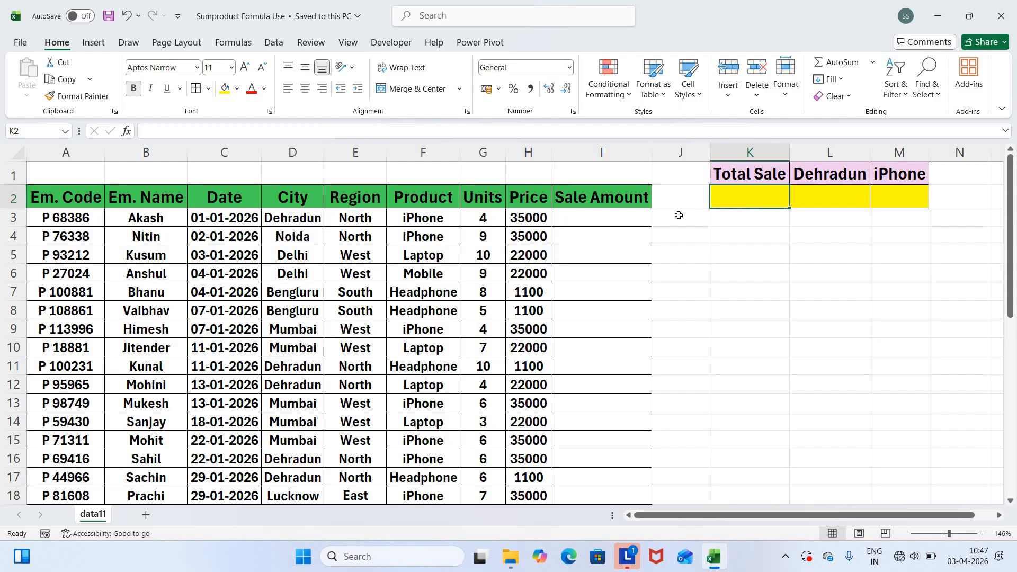
left_click(736, 204)
left_click(599, 225)
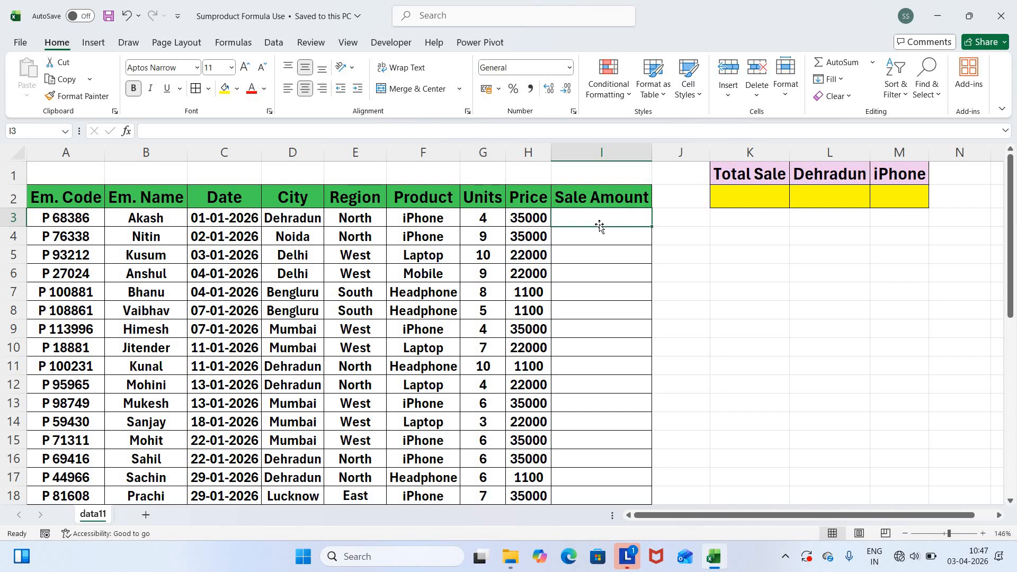
key("Up")
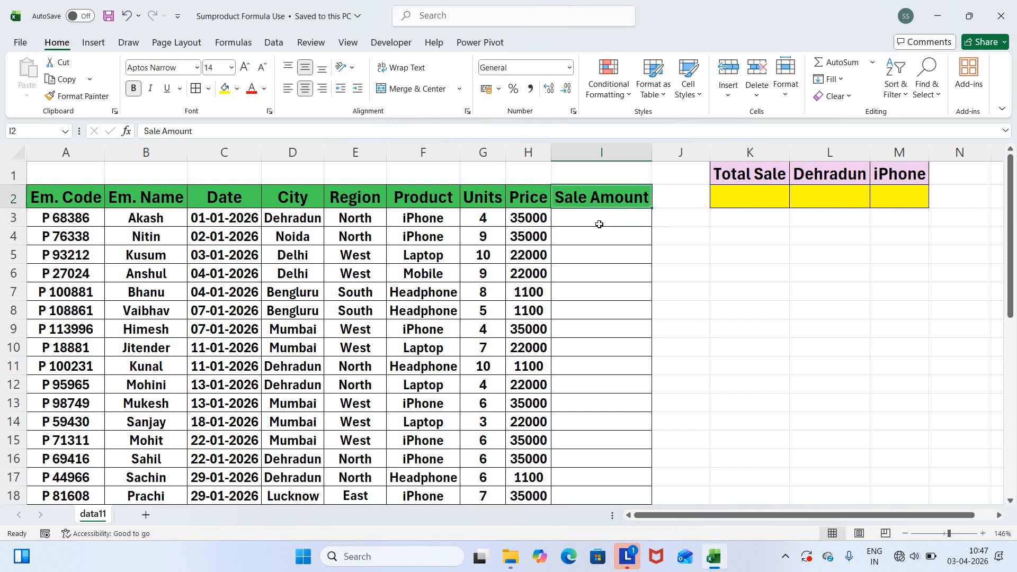
key("Left")
key("Left")
key("Right")
key("Down")
key("Up")
key("Right")
key("Down")
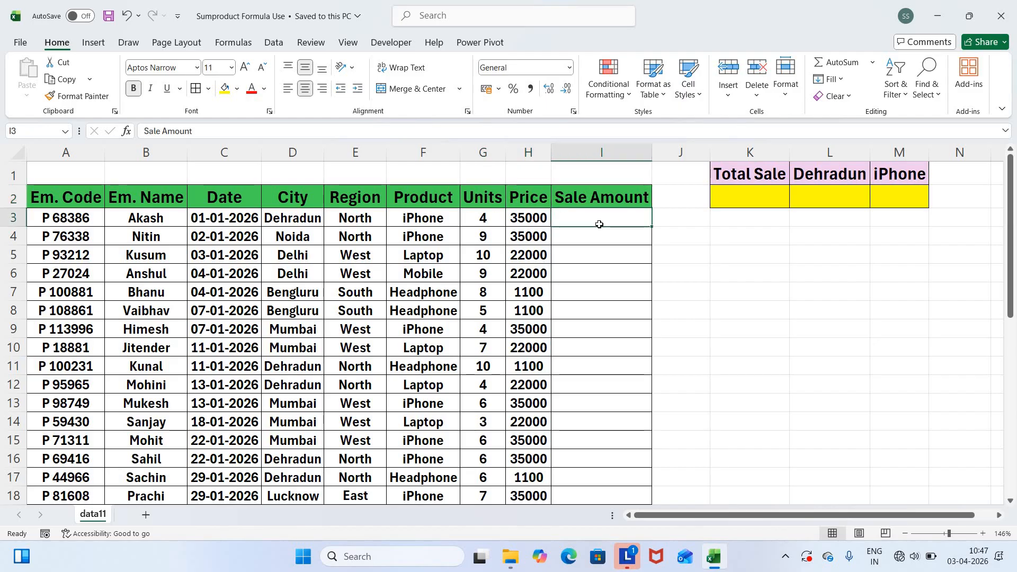
key("Up")
key("Left")
key("Right")
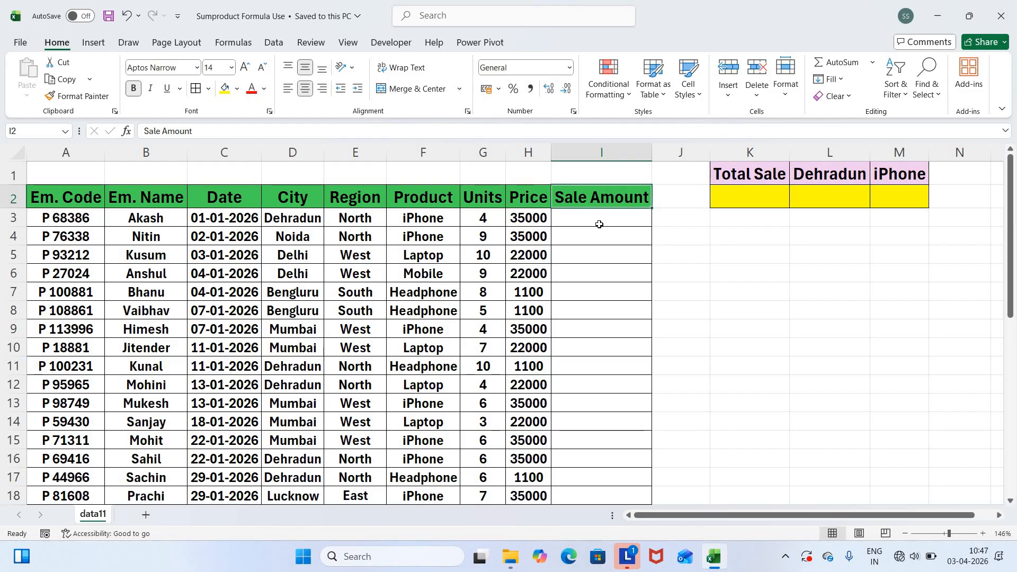
Review the sales table's columns from Em. Code through Units, Price and Sale Amount.
key("Left")
key("Left")
key("Left")
key("Left")
key("Left")
key("Left")
key("Left")
key("Left")
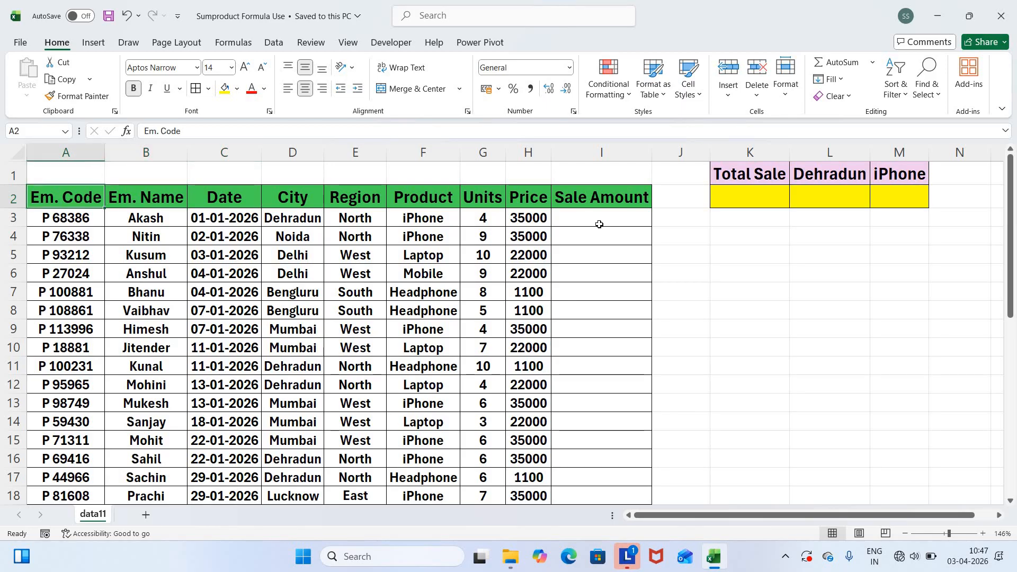
key("Right")
key("Right")
key("Right")
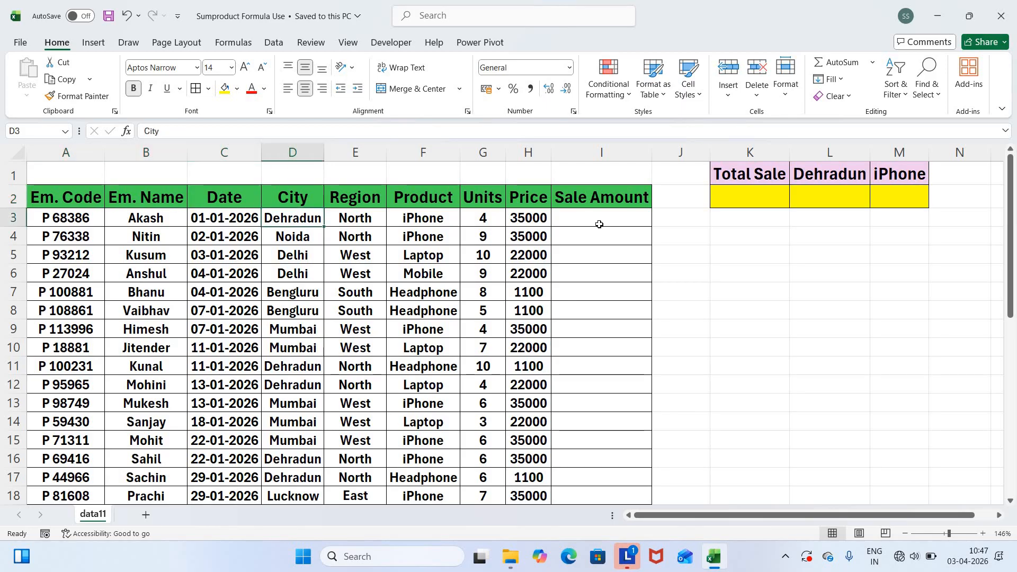
key("Right")
key("Right")
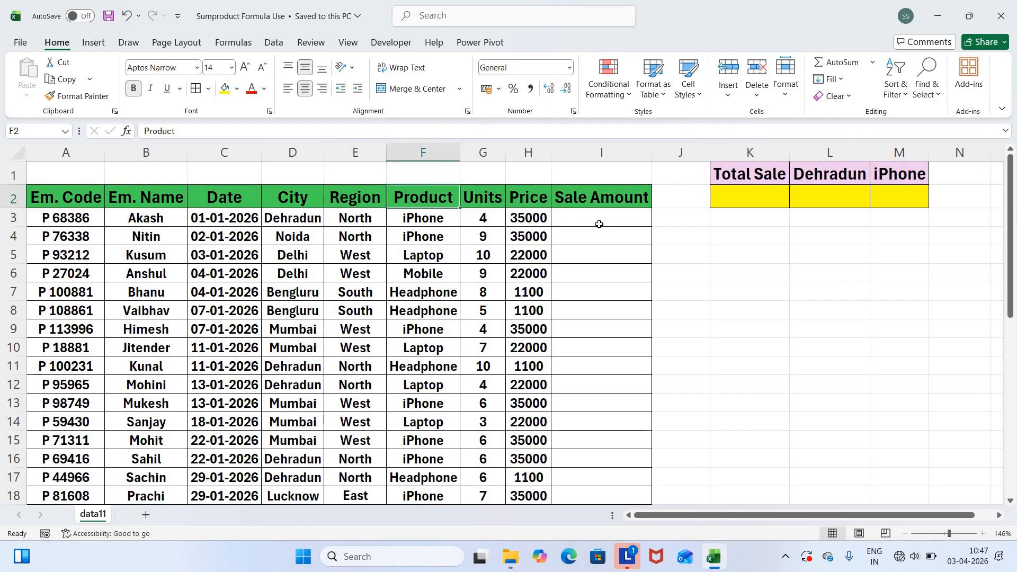
key("Right")
key("Right")
key("Left")
key("Down")
key("Up")
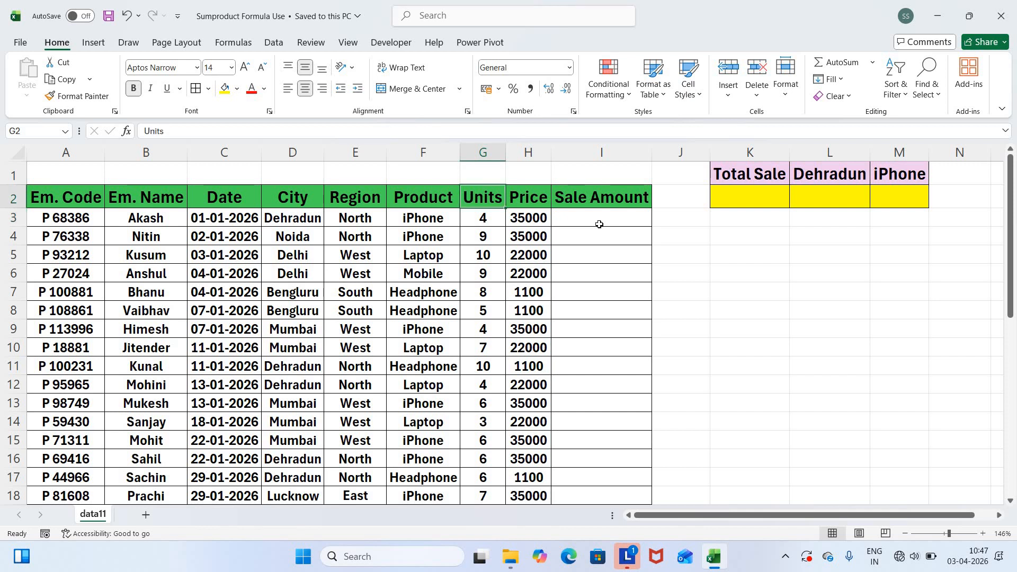
key("Right")
key("Down")
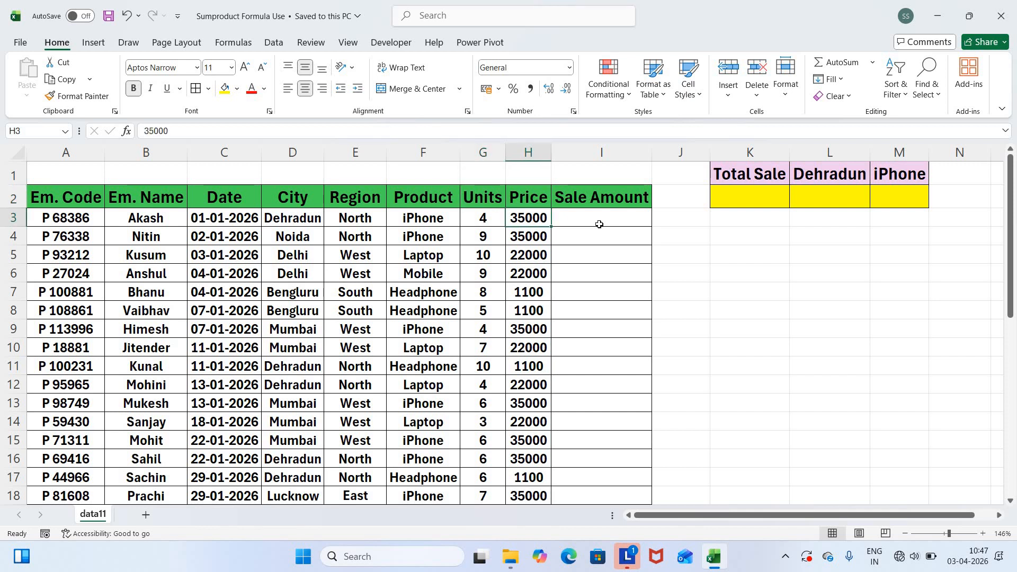
key("Up")
key("Right")
key("Down")
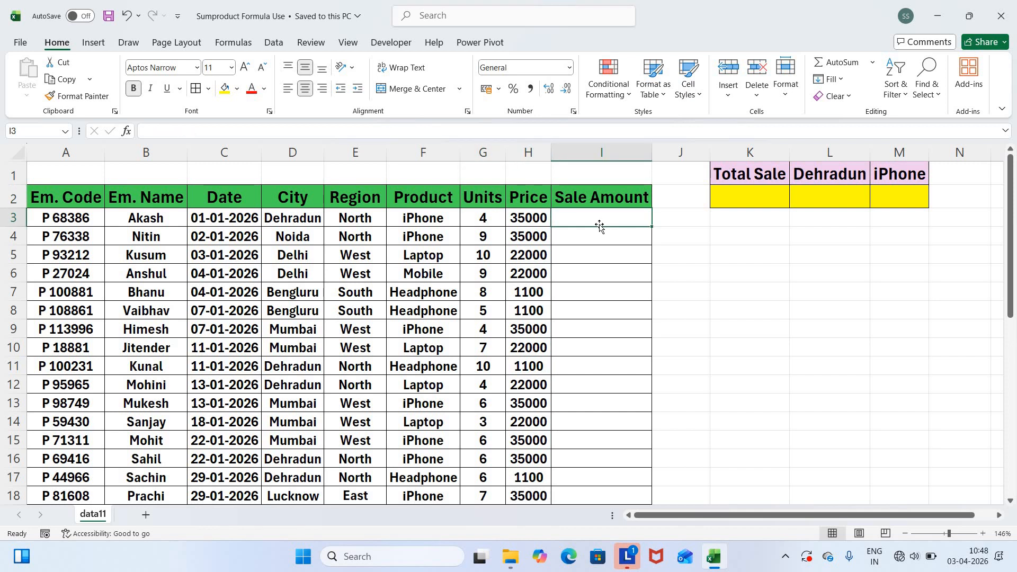
Calculate the first record's sale amount in I3 as units times price with =G3*H3.
key("Up")
key("Down")
key("Up")
key("Down")
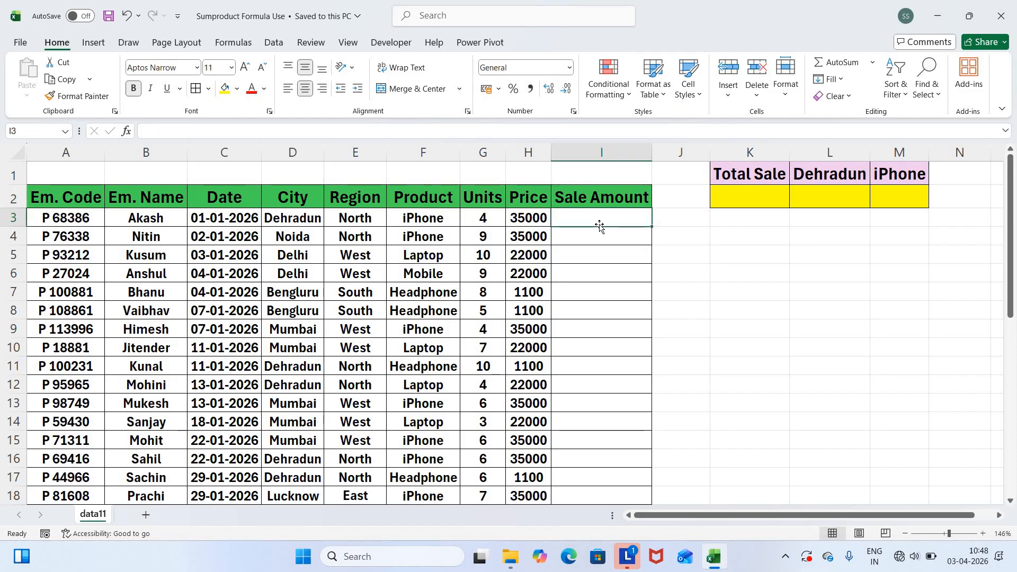
type("=")
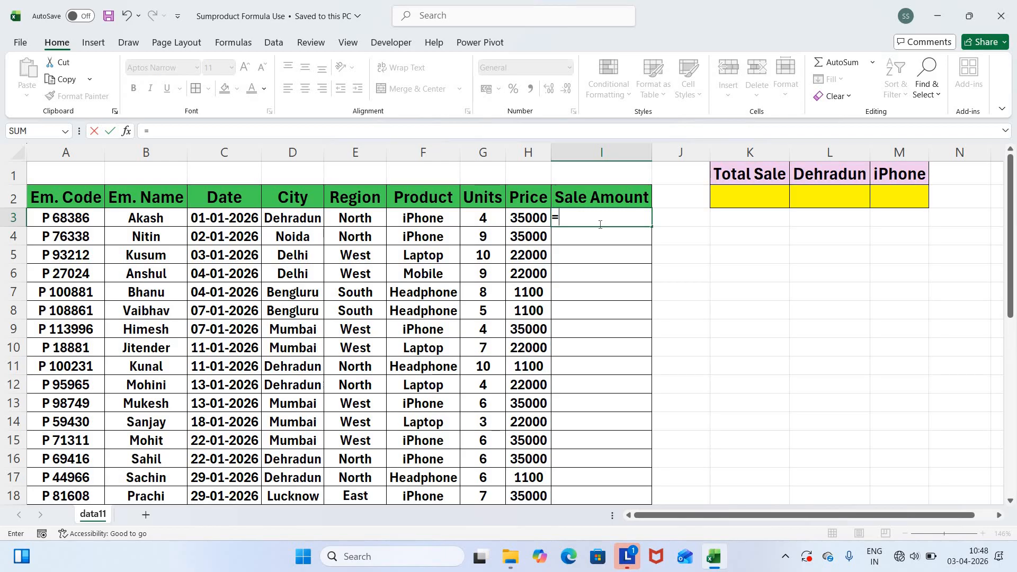
key("Left")
key("Left")
type("*")
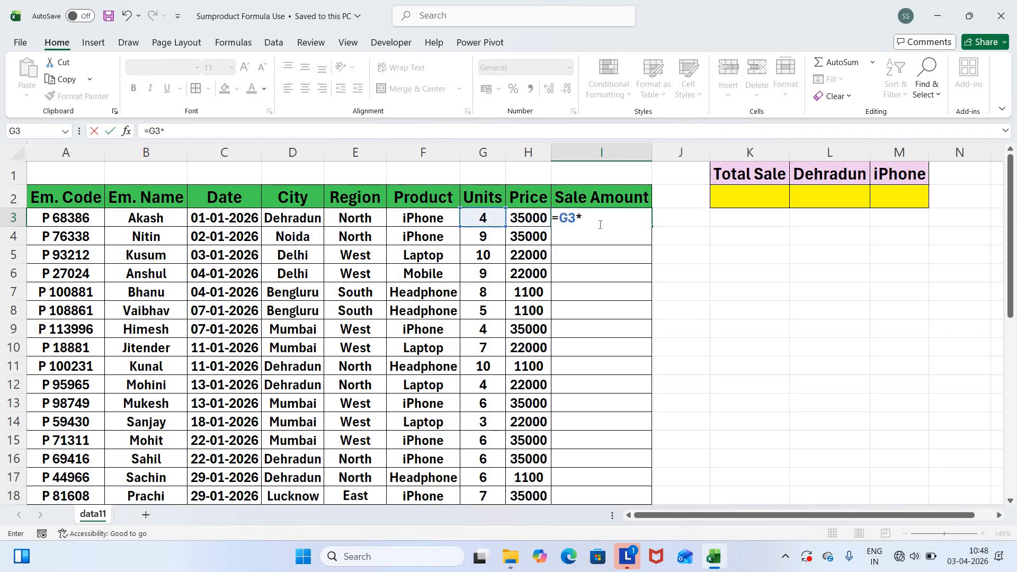
key("Left")
key("Return")
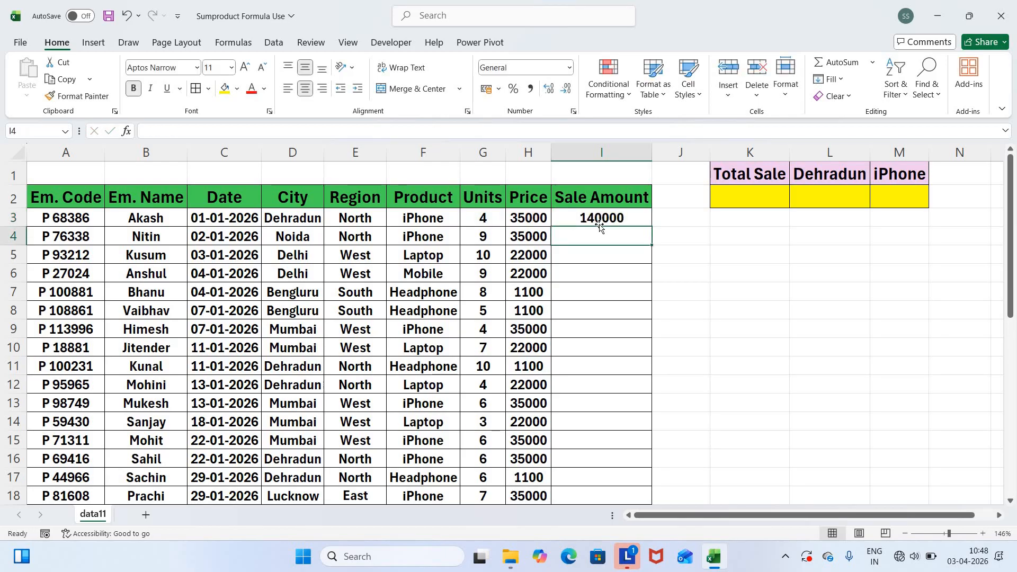
Fill the I3 formula down the whole Sale Amount column.
left_click(601, 218)
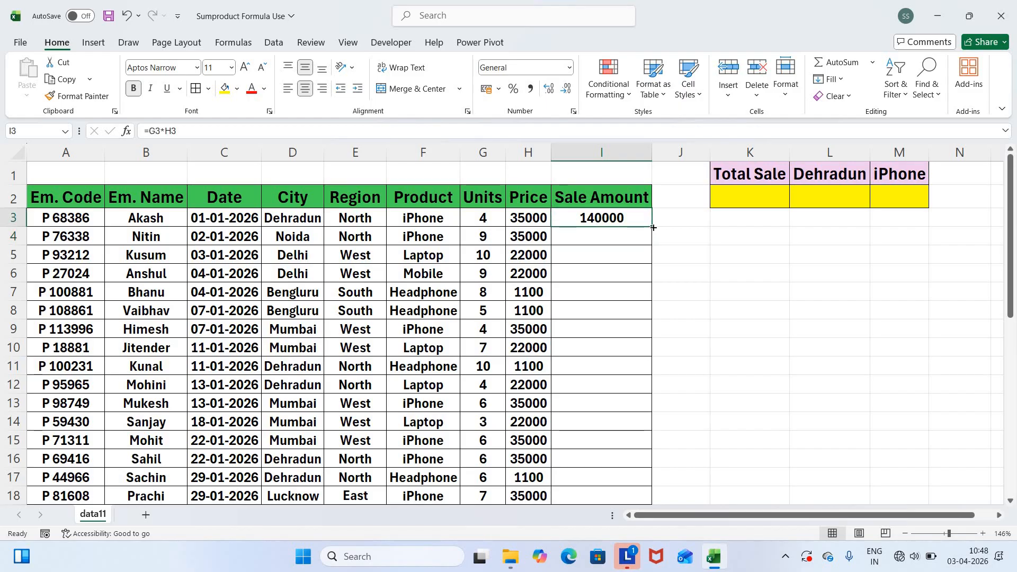
double_click(653, 228)
left_click(606, 269)
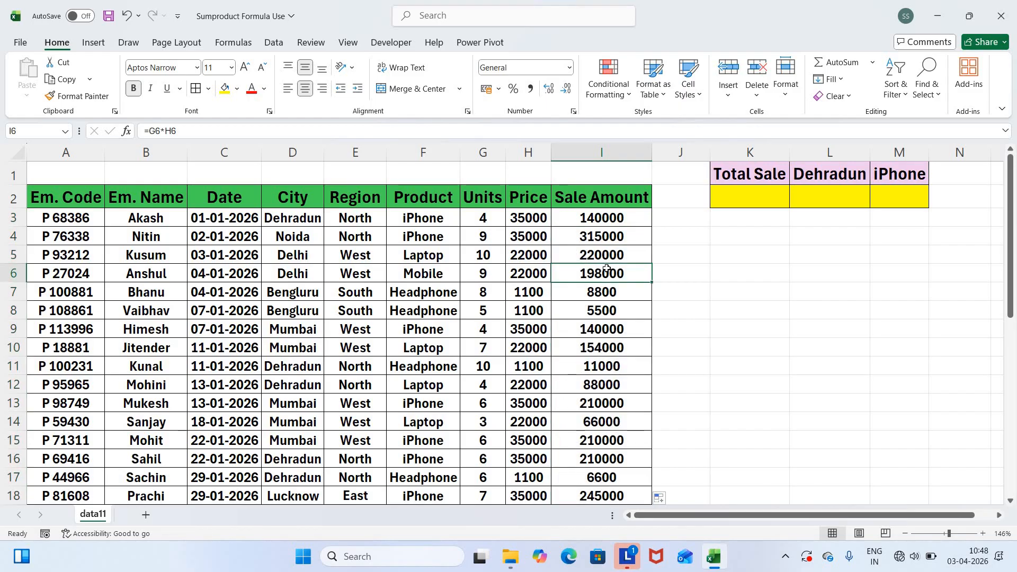
Clear the formula that was filled into I36 in the Total row.
key("ctrl+Down")
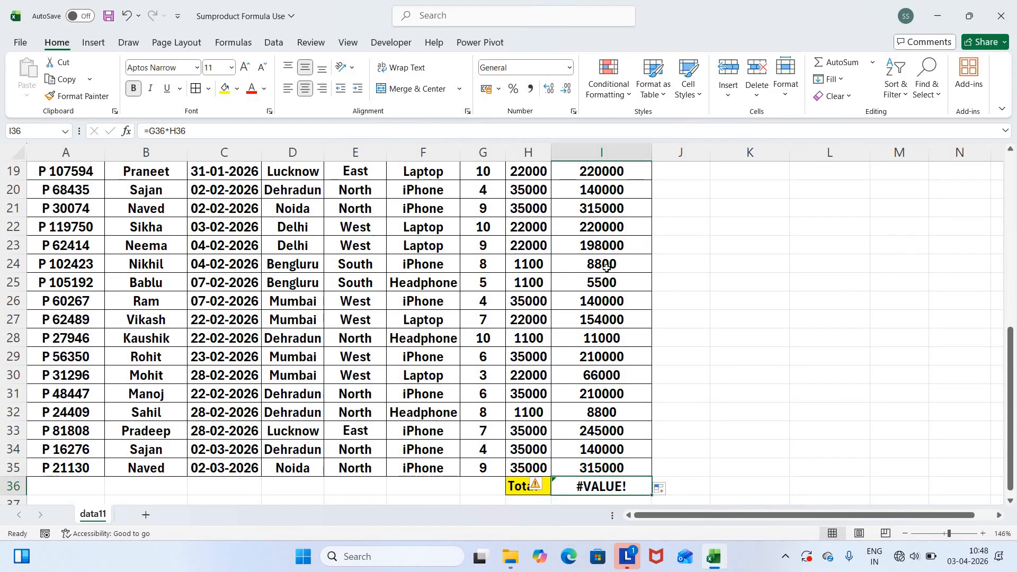
key("Delete")
key("Up")
key("ctrl+Up")
key("Down")
key("Down")
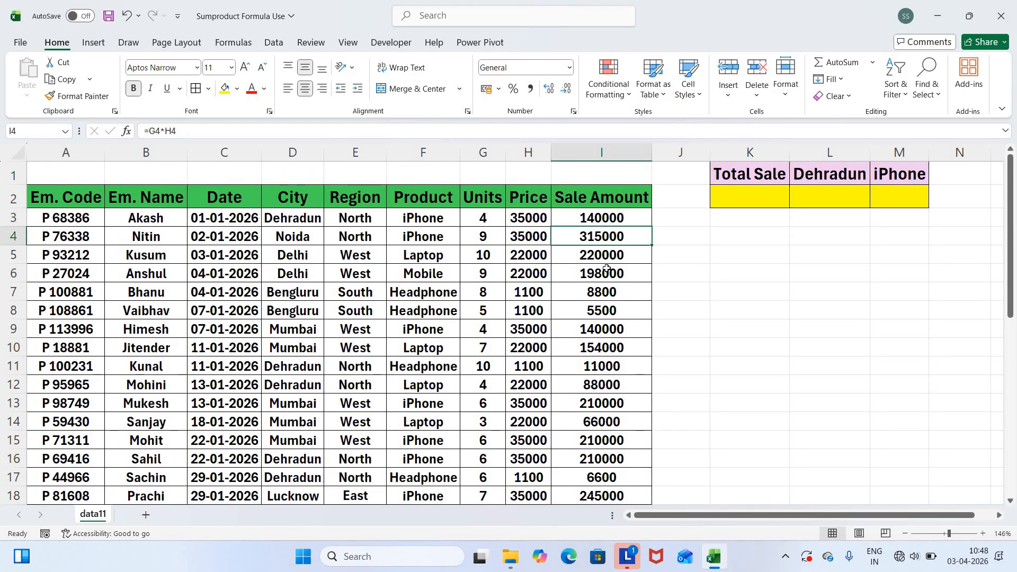
Check the Sale Amount column from the first record to the last one and back to its header.
key("Up")
key("ctrl+Down")
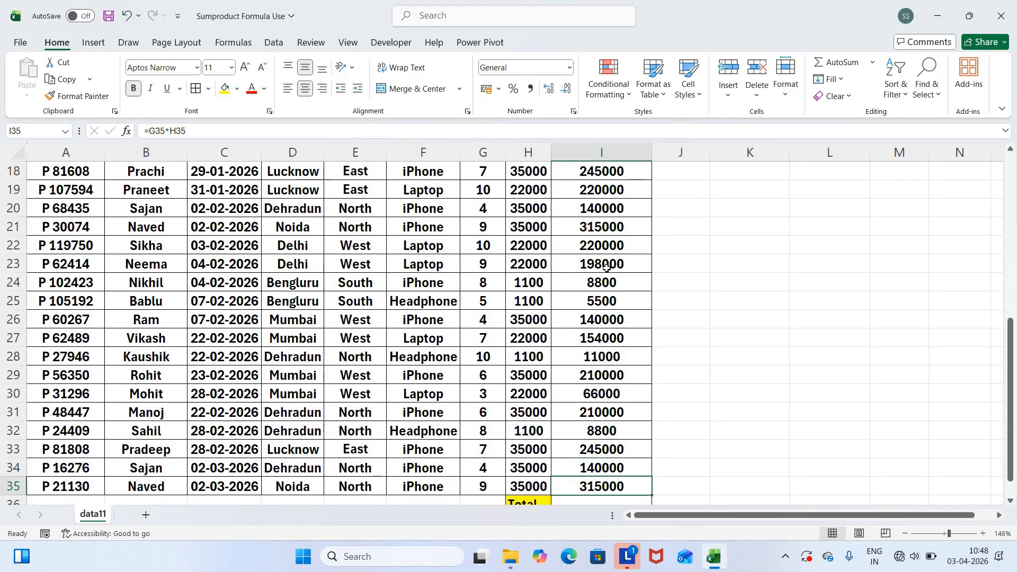
key("Down")
key("Up")
key("ctrl+Up")
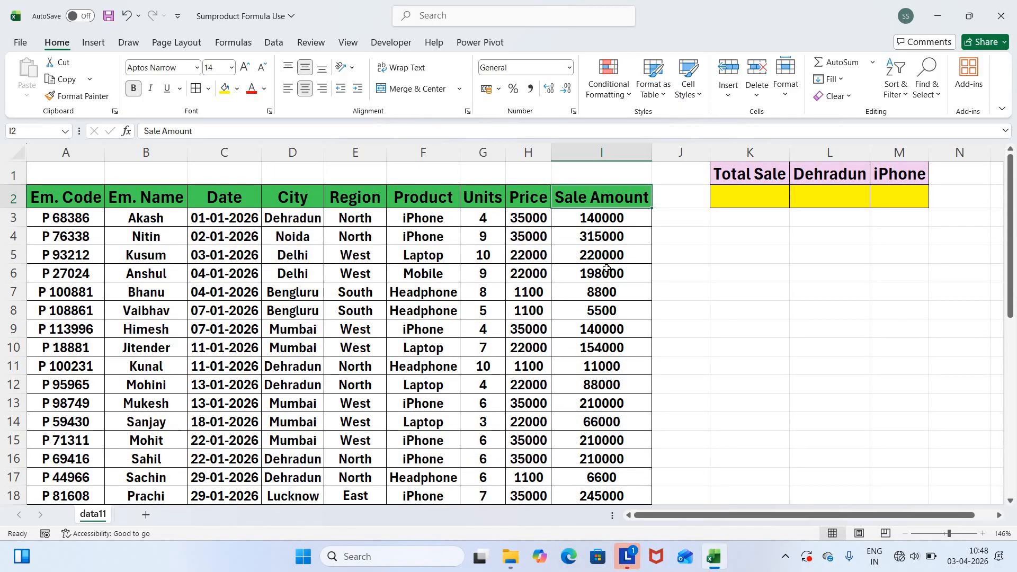
key("Left")
key("Right")
Total the sale amounts in I36 with =SUM(I3:I35) and fill that cell yellow.
key("Down")
key("ctrl+Down")
key("Down")
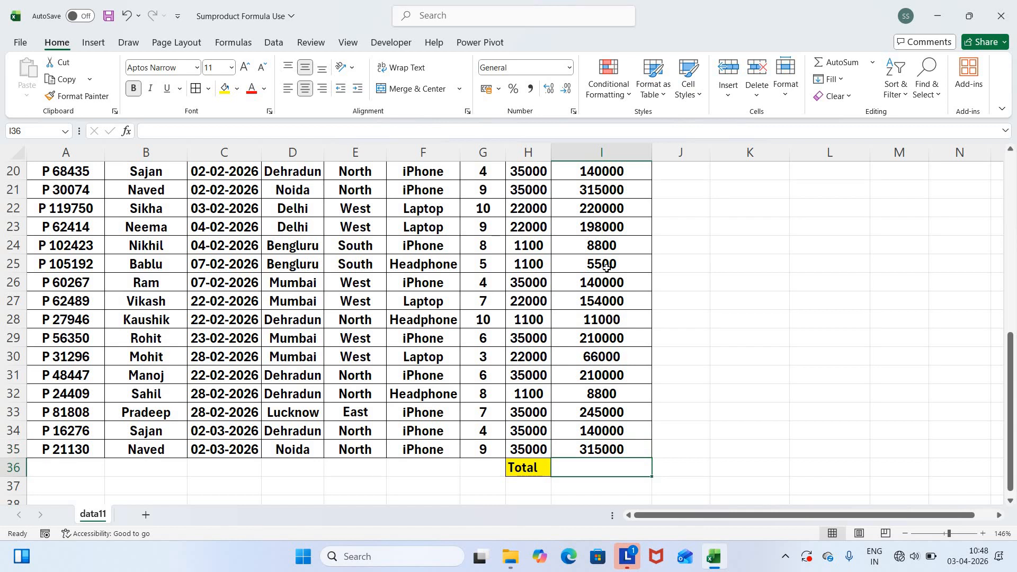
type("=sum")
key("Tab")
key("Up")
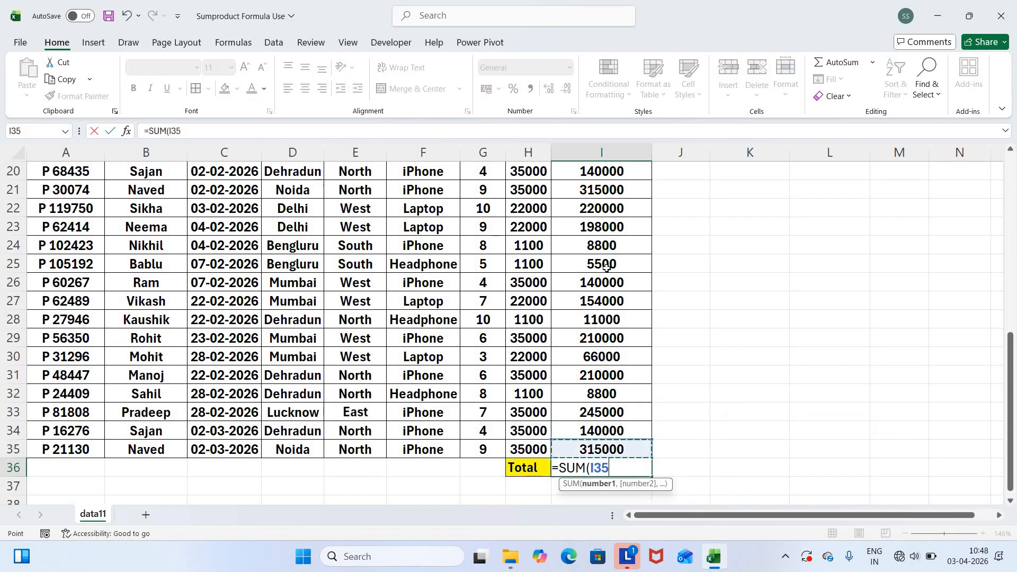
key("ctrl+Up")
key("Down")
key("ctrl+shift+Down")
key("shift+Up")
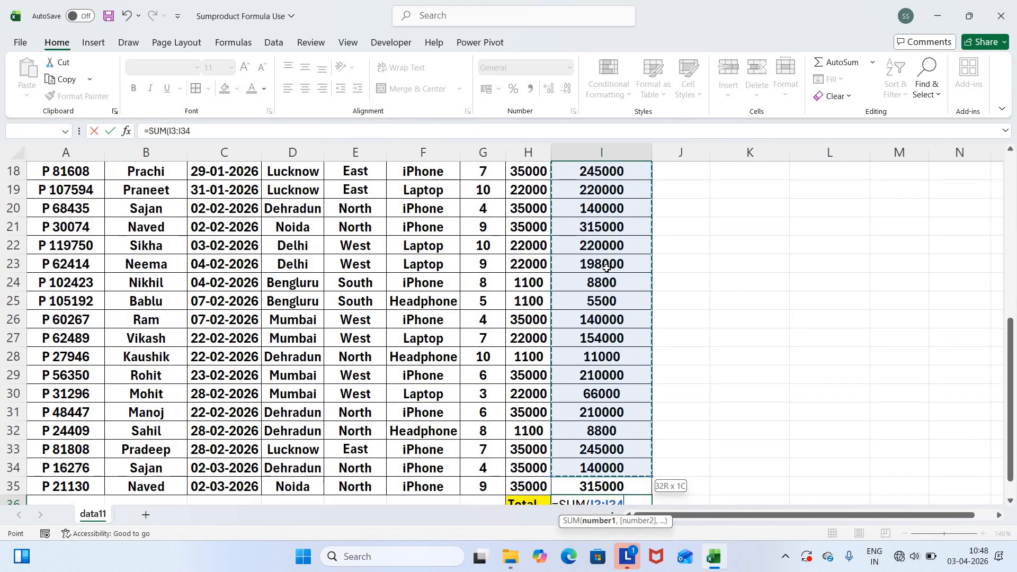
key("shift+Down")
key("Return")
key("Up")
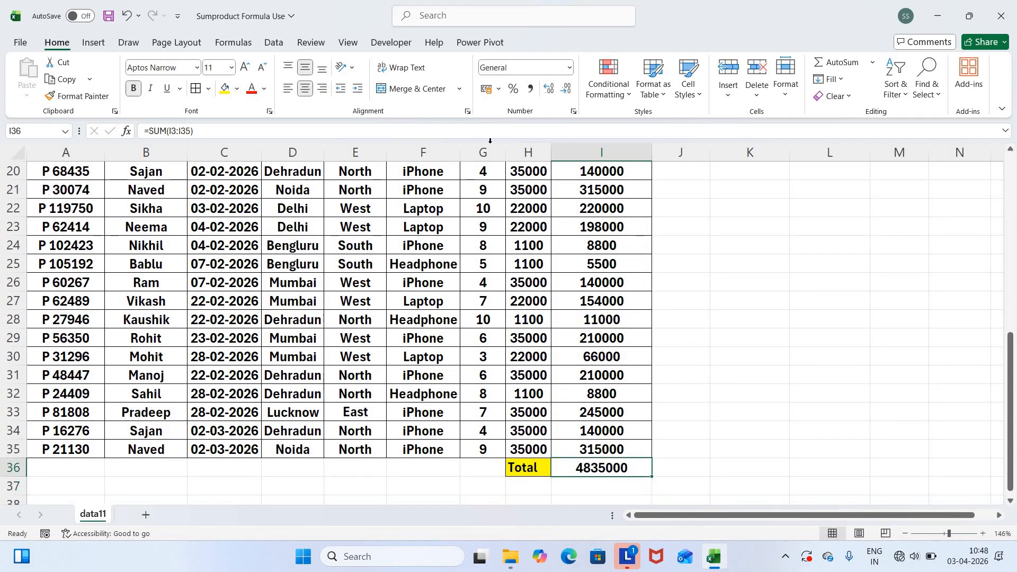
left_click(226, 89)
key("Up")
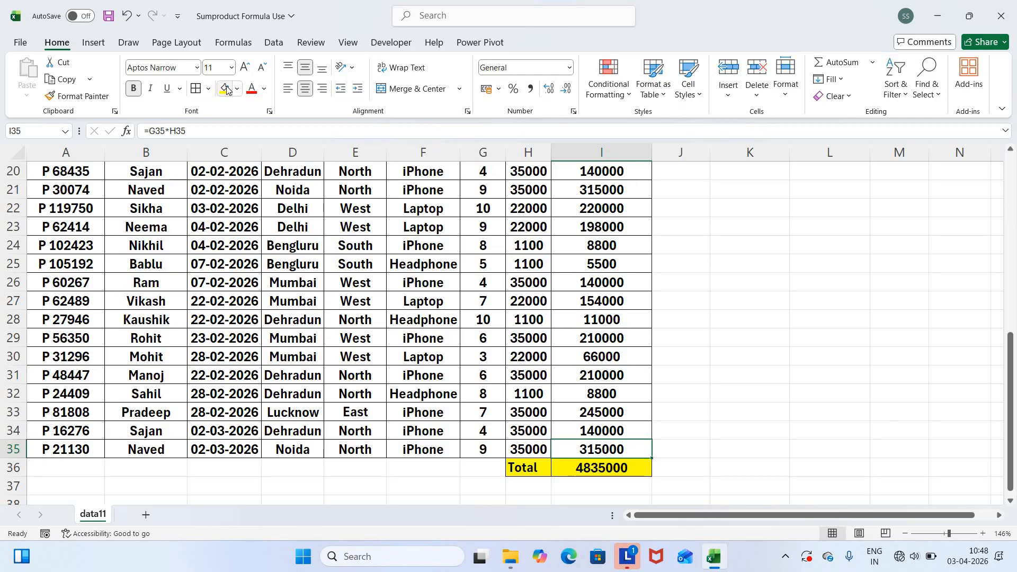
key("ctrl+Up")
key("Left")
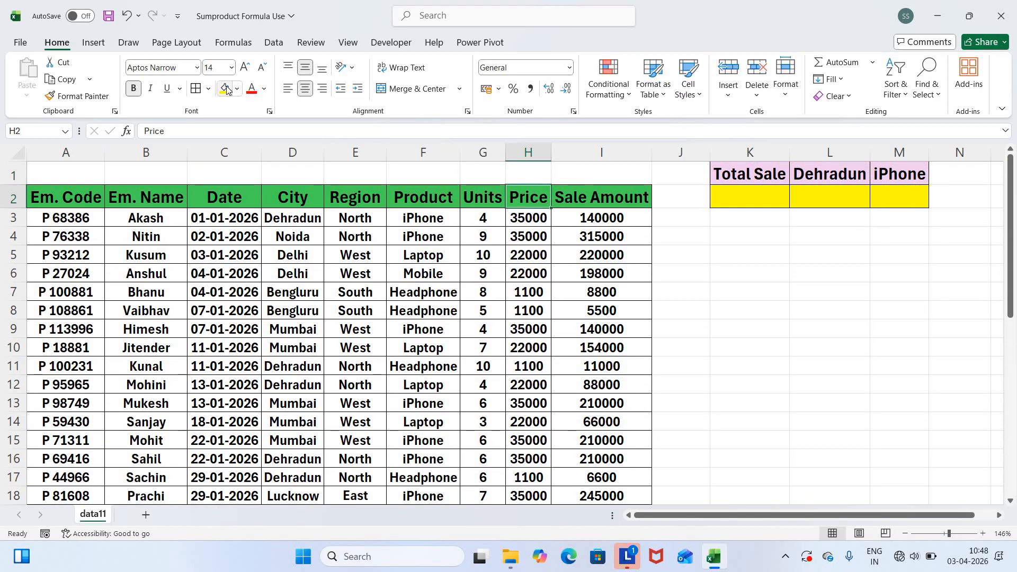
key("Down")
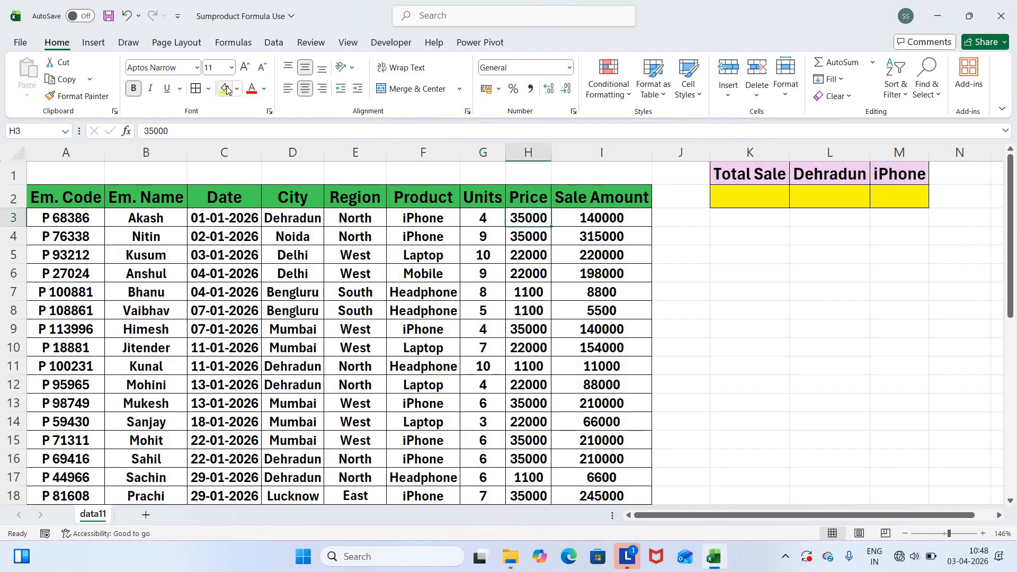
key("Right")
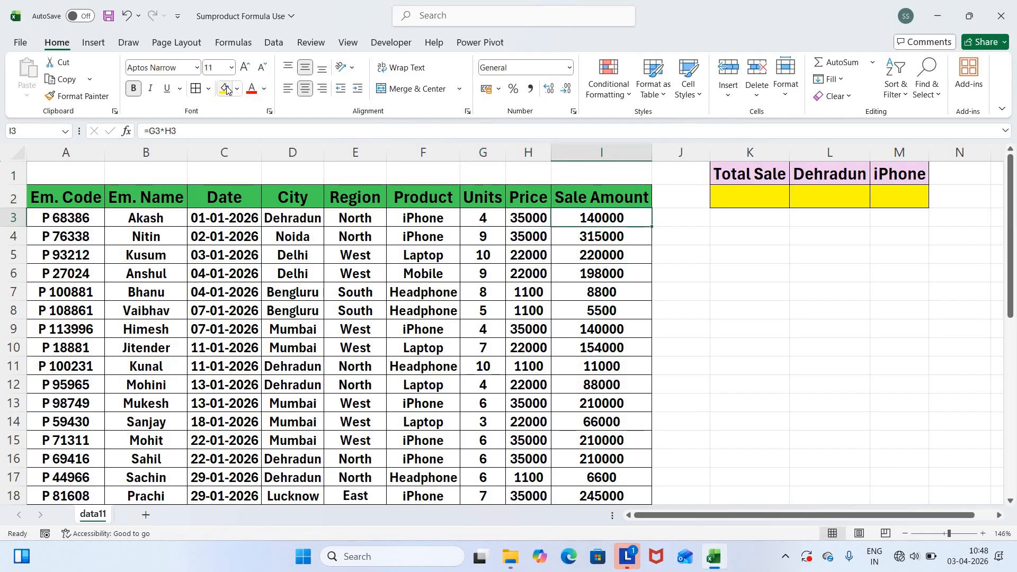
Start a SUMPRODUCT formula in K2 under Total Sale, with the Units range G3:G35 as its first array.
key("ctrl+Down")
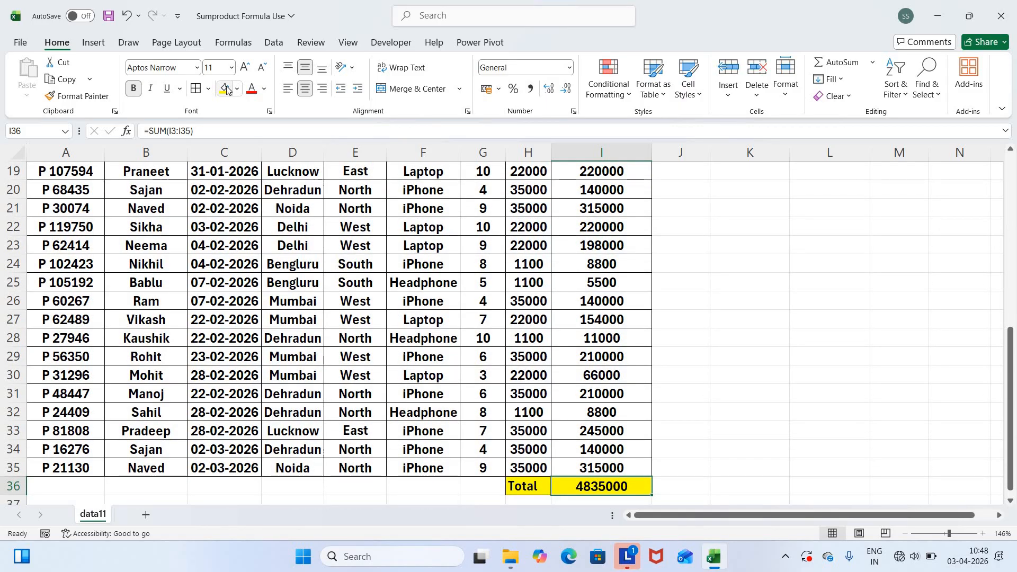
key("ctrl+Up")
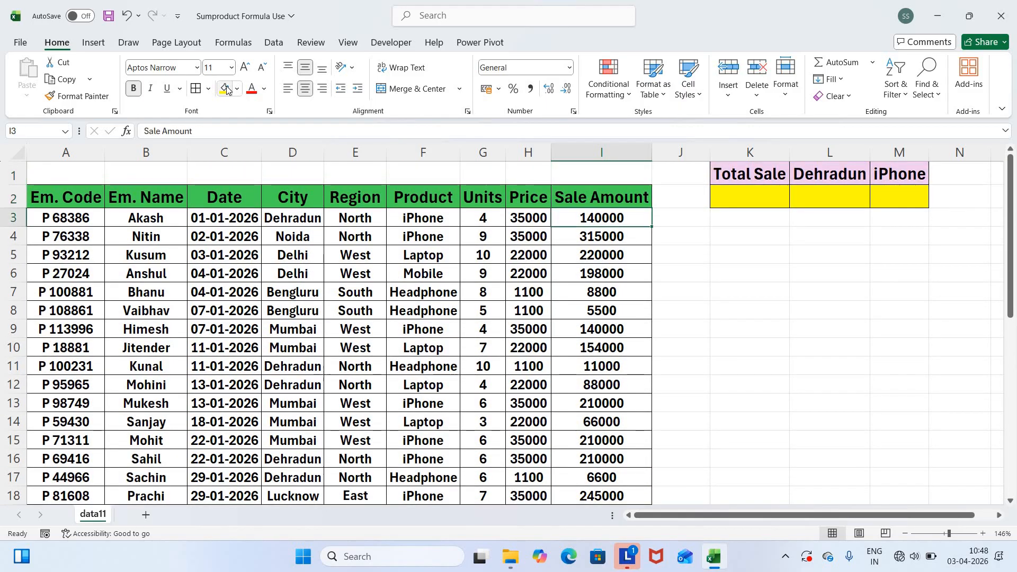
key("Right")
key("Right")
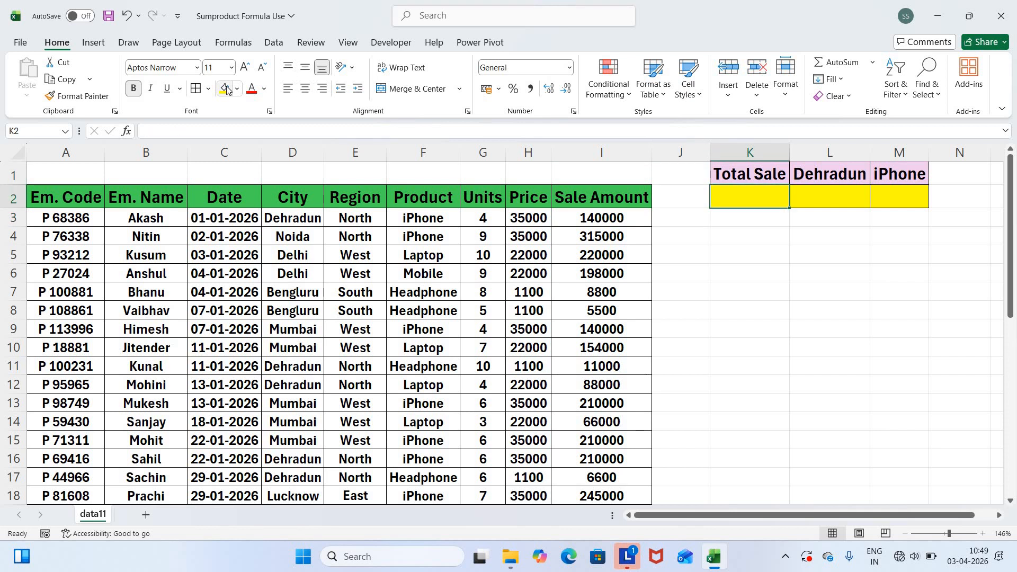
type("=sumpro")
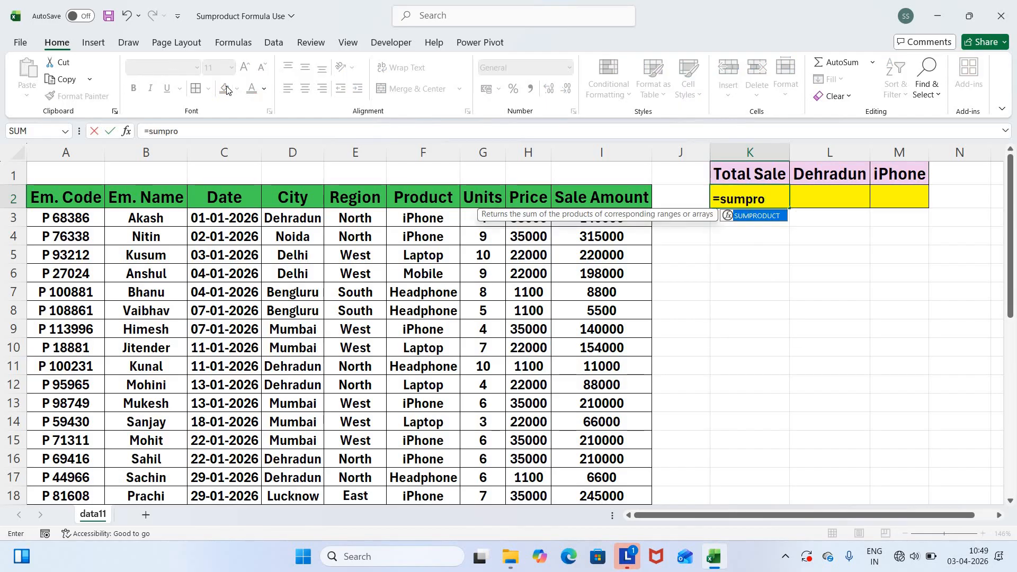
key("Tab")
key("Left")
key("Left")
key("Left")
key("Left")
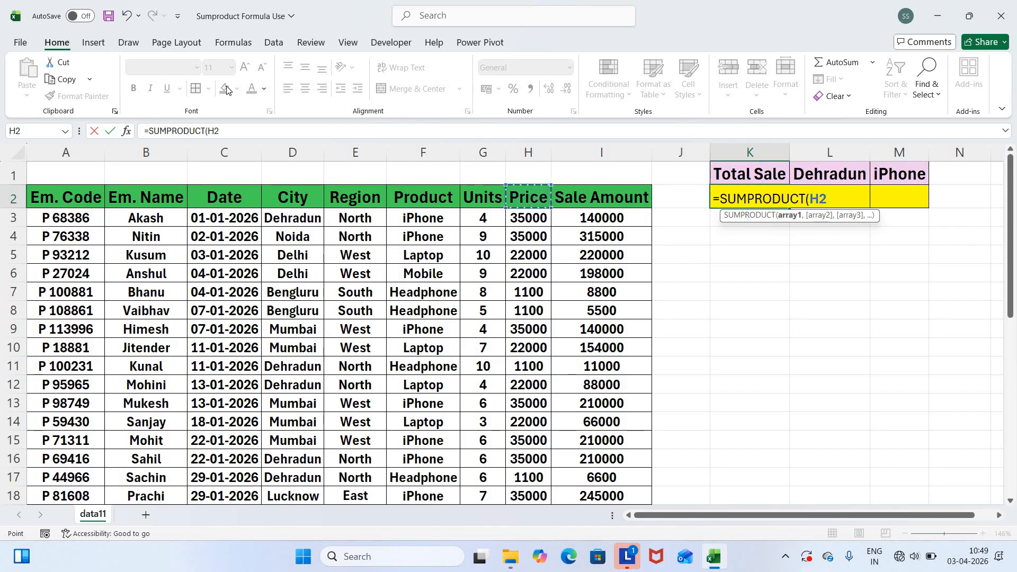
key("Down")
key("ctrl+shift+Down")
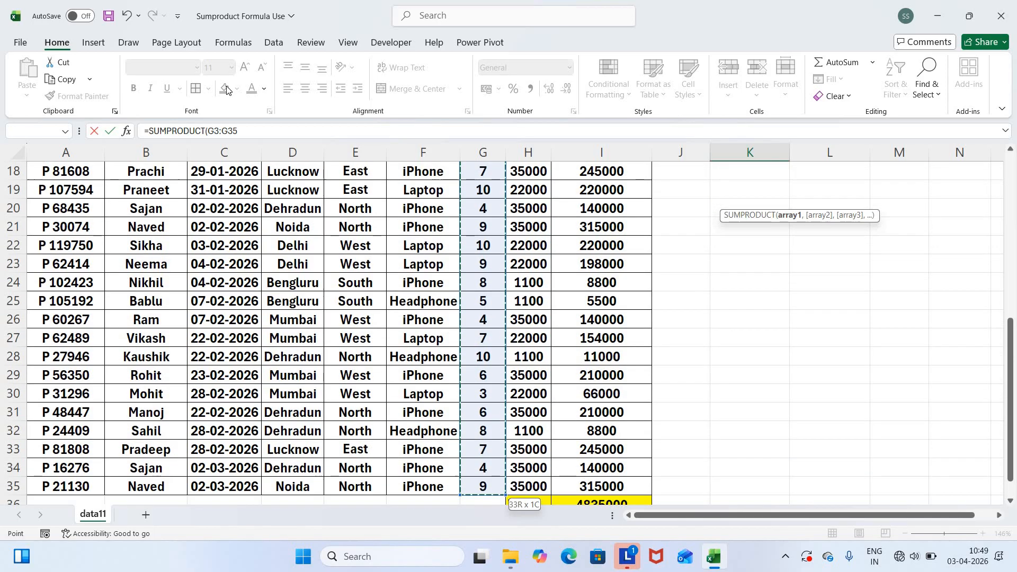
type(",")
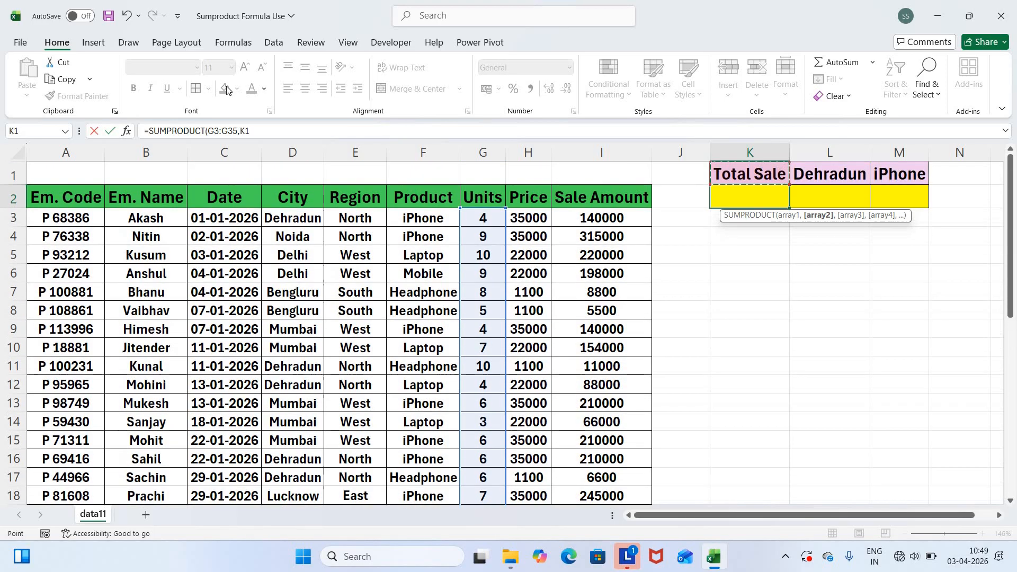
Add the Price range H3:H35 as the second array and enter the formula =SUMPRODUCT(G3:G35,H3:H35) in K2.
key("Left")
key("Left")
key("Left")
key("Down")
key("ctrl+shift+Down")
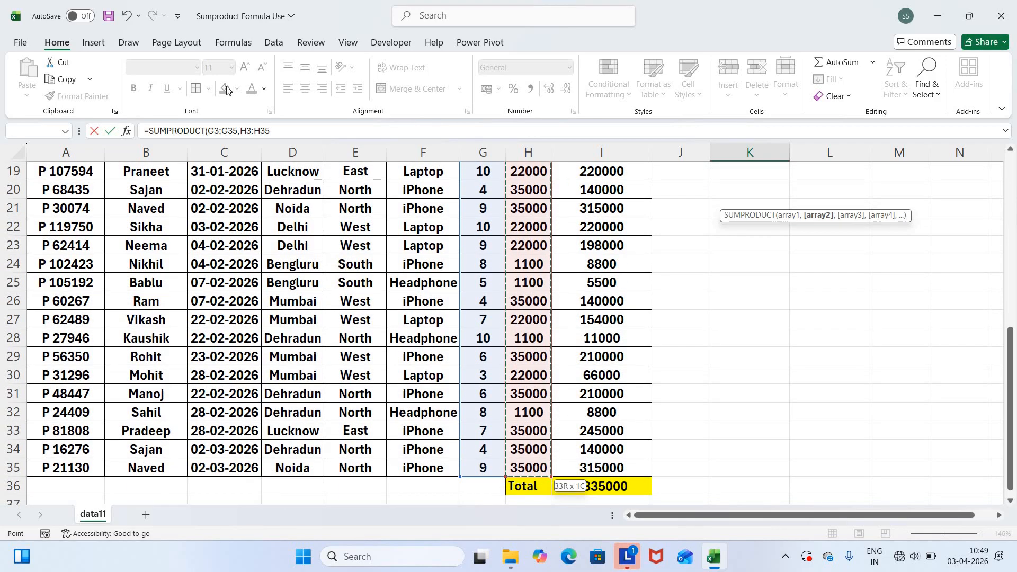
key("ctrl+Return")
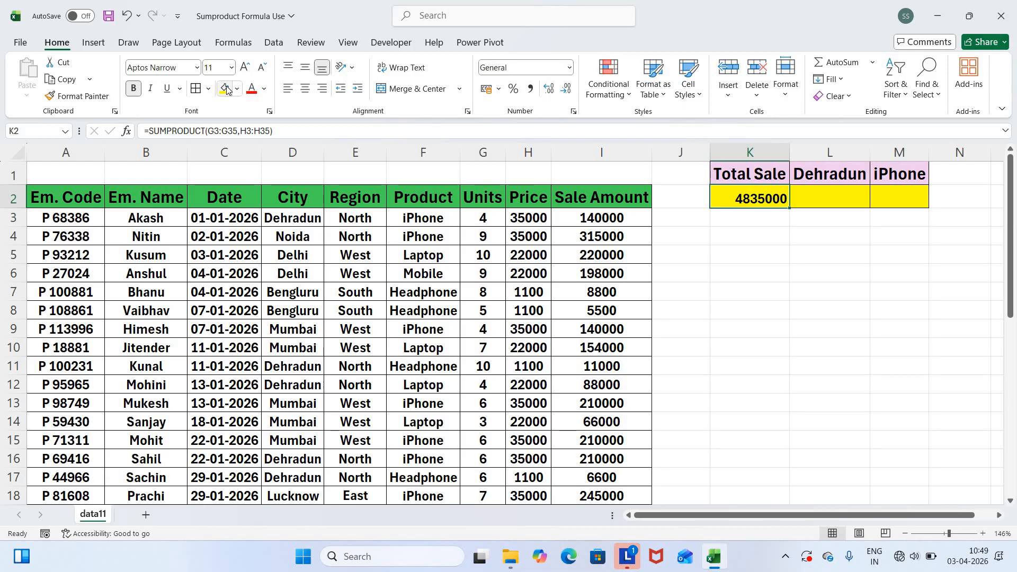
Compare the Total Sale result in K2 with the Sale Amount column and its total in I36.
key("Left")
key("Left")
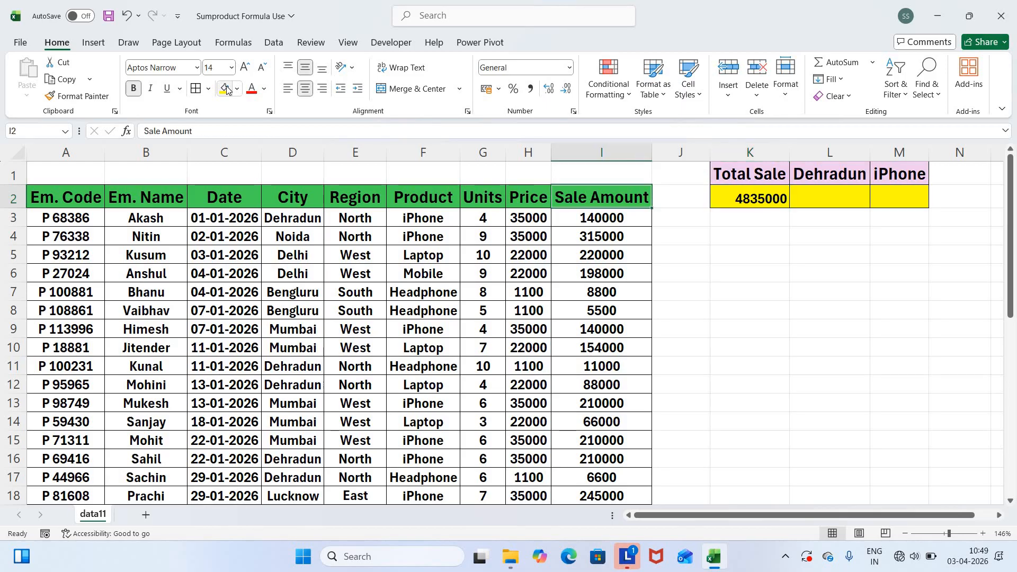
key("Down")
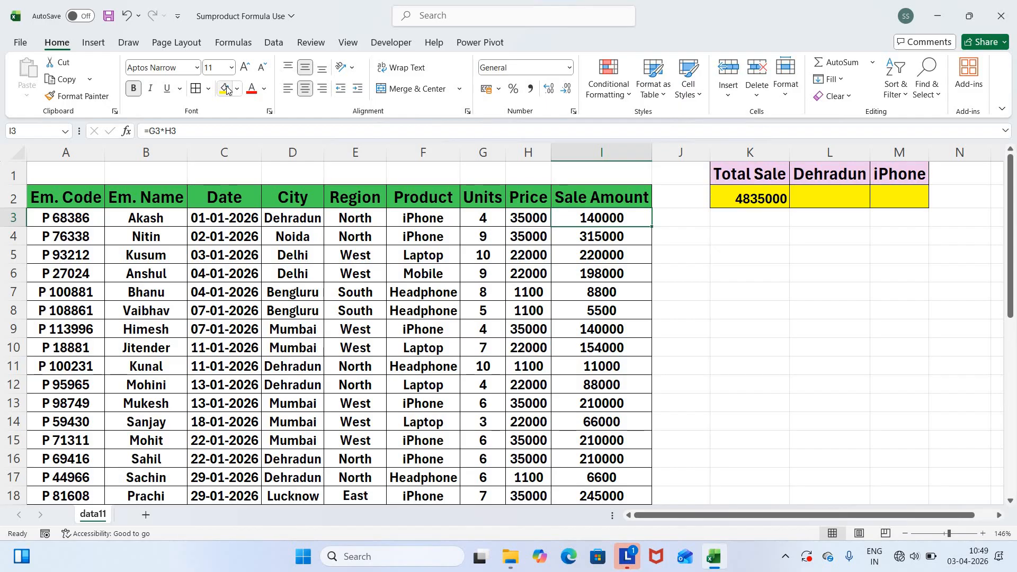
key("Right")
key("Up")
key("Right")
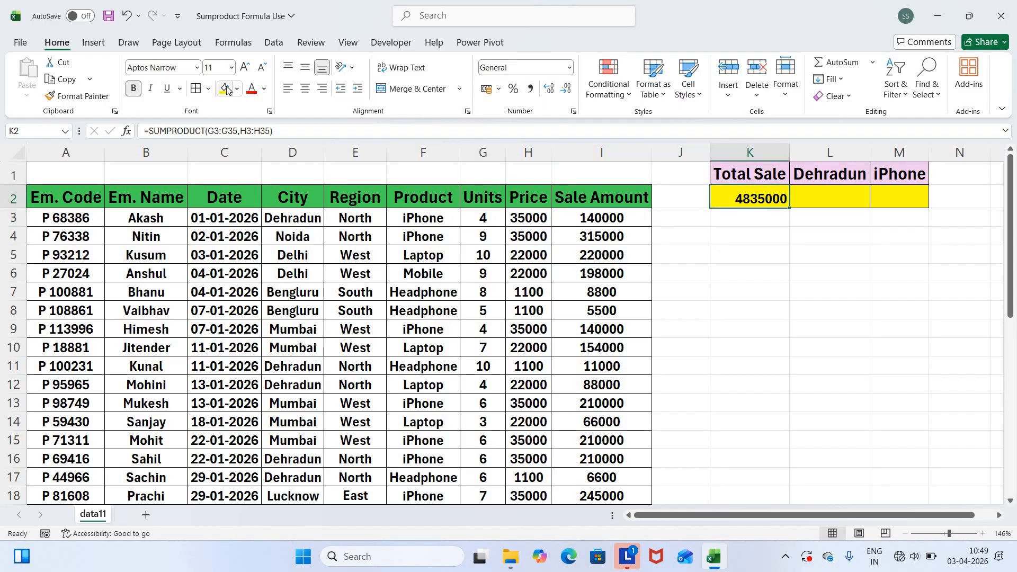
key("Left")
key("Left")
key("Down")
key("ctrl+Down")
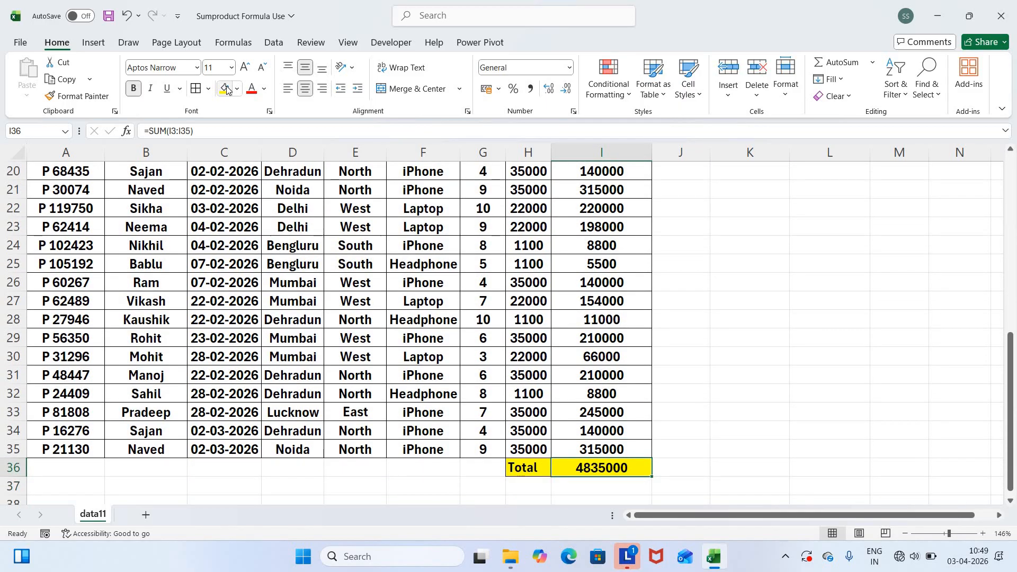
key("Up")
key("Up")
key("ctrl+Up")
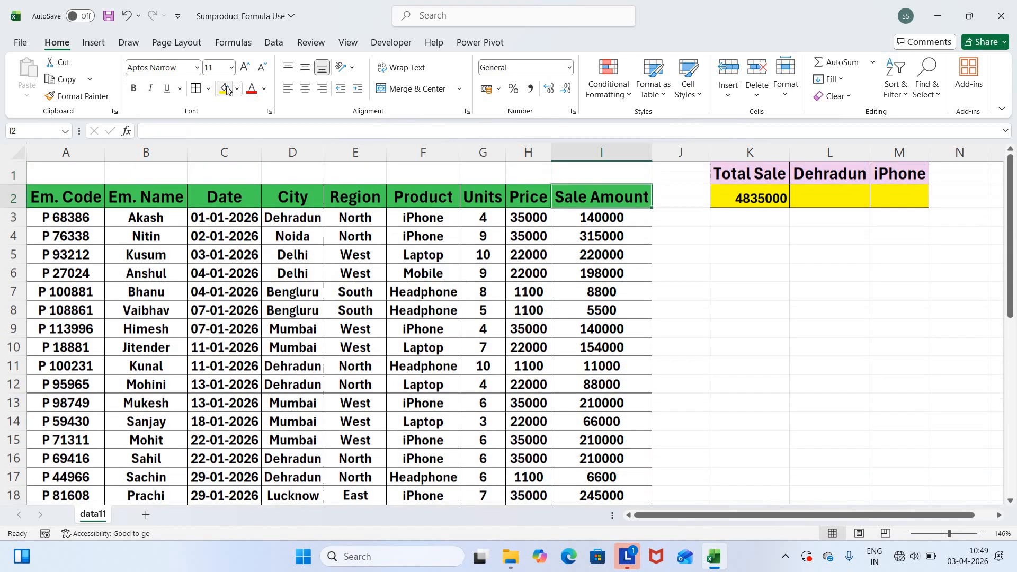
key("Down")
key("Right")
key("Right")
key("Up")
key("Up")
key("Down")
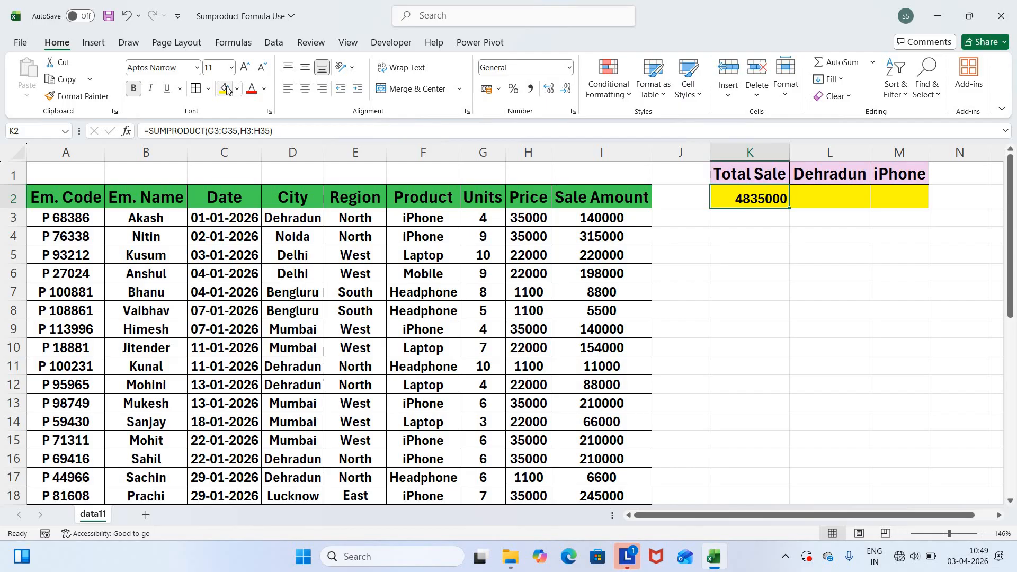
key("Right")
key("Up")
key("Left")
key("Down")
key("Up")
key("Right")
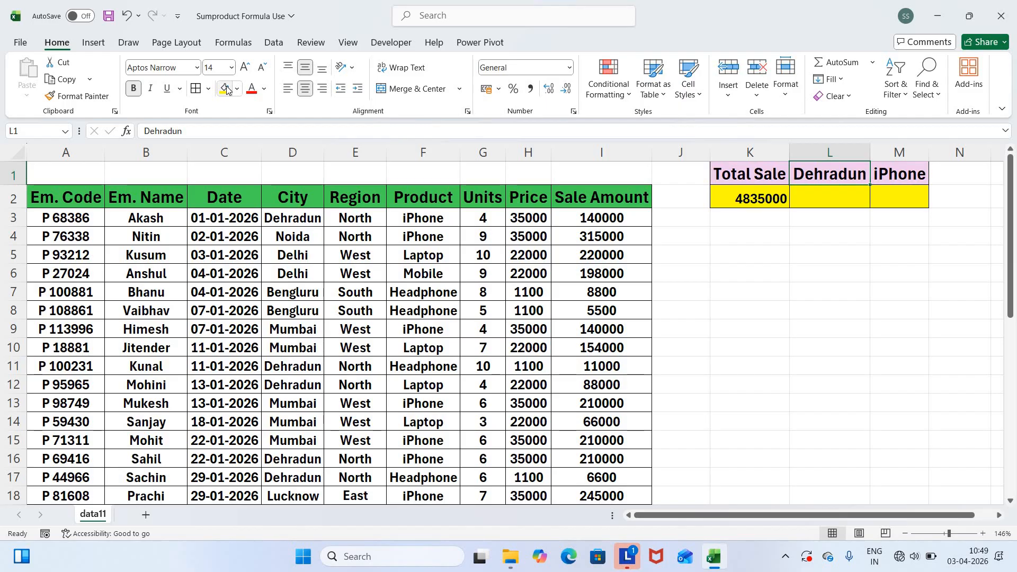
Start a SUMIFS formula in L2 under Dehradun, with the Sale Amount range I3:I35 as the sum range.
key("Down")
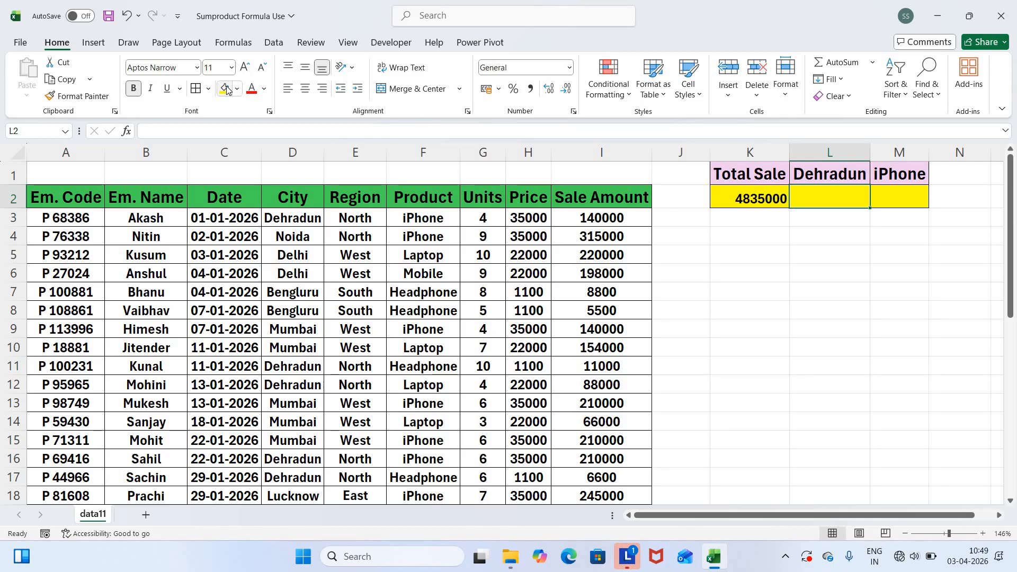
type("=sumifs")
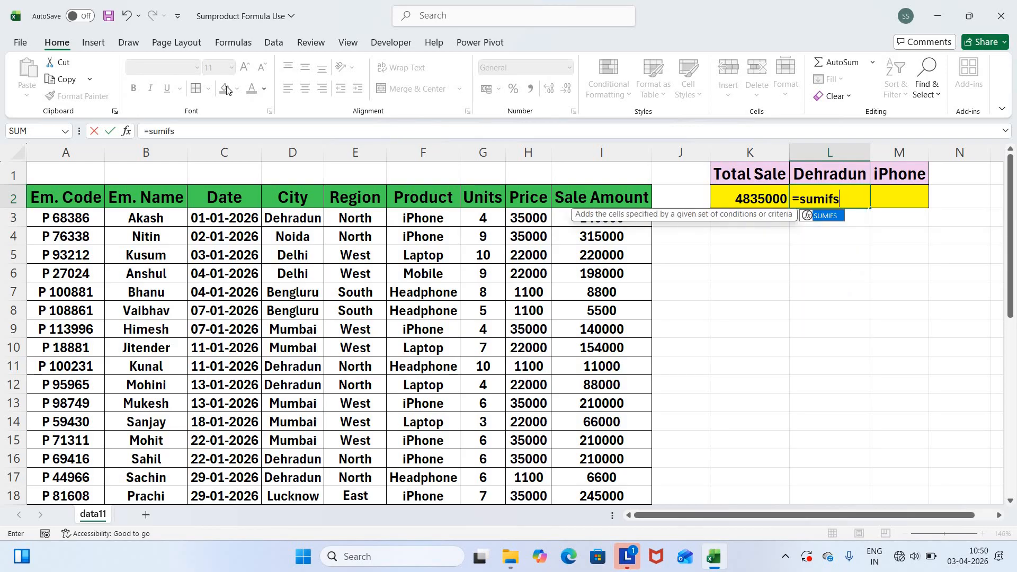
key("Tab")
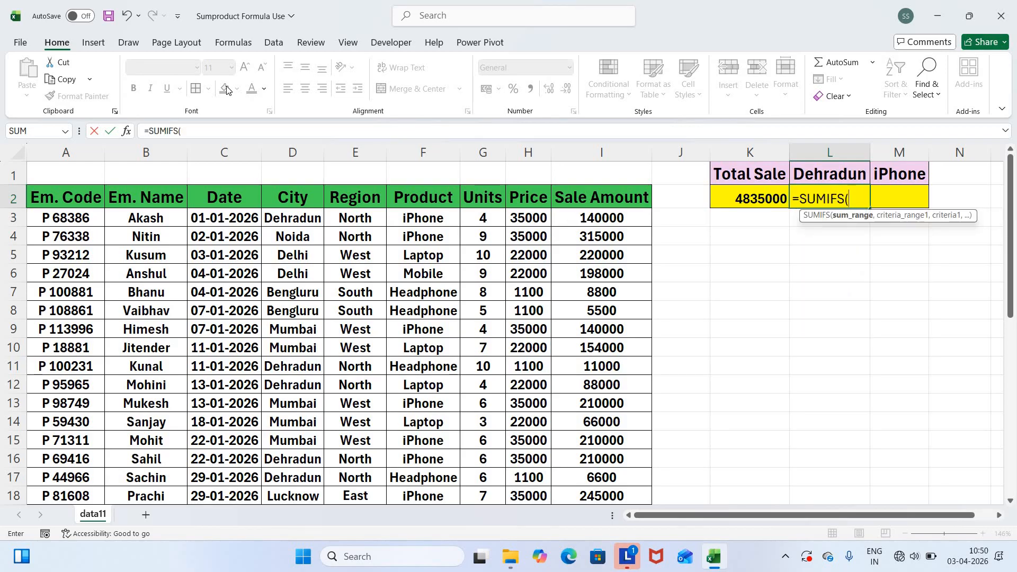
key("Left")
key("Left")
key("Left")
key("Down")
key("ctrl+shift+Down")
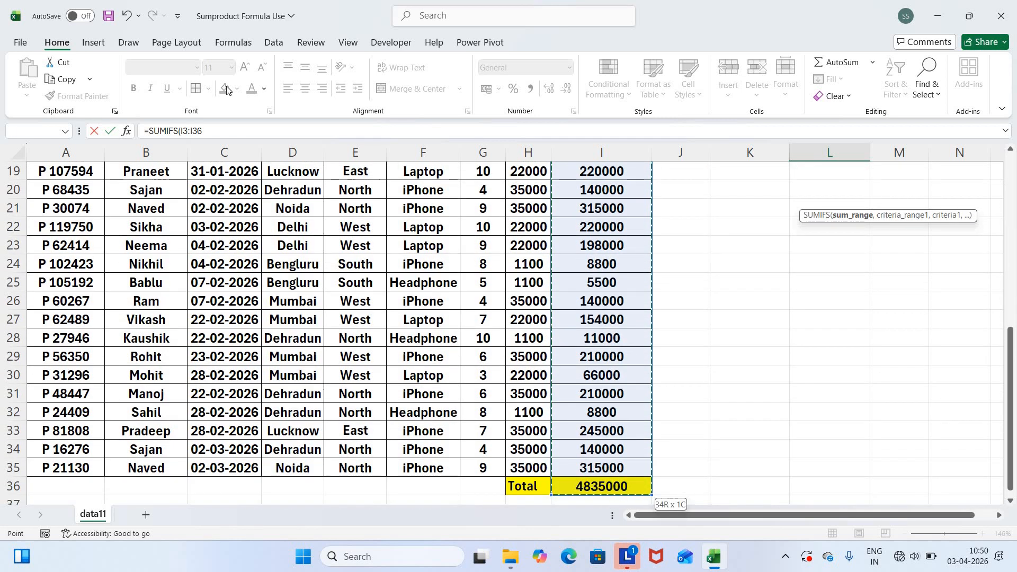
key("shift+Up")
type(",")
Complete the SUMIFS formula in L2 with the City range D3:D35 as criteria range and L1 as criterion.
key("Up")
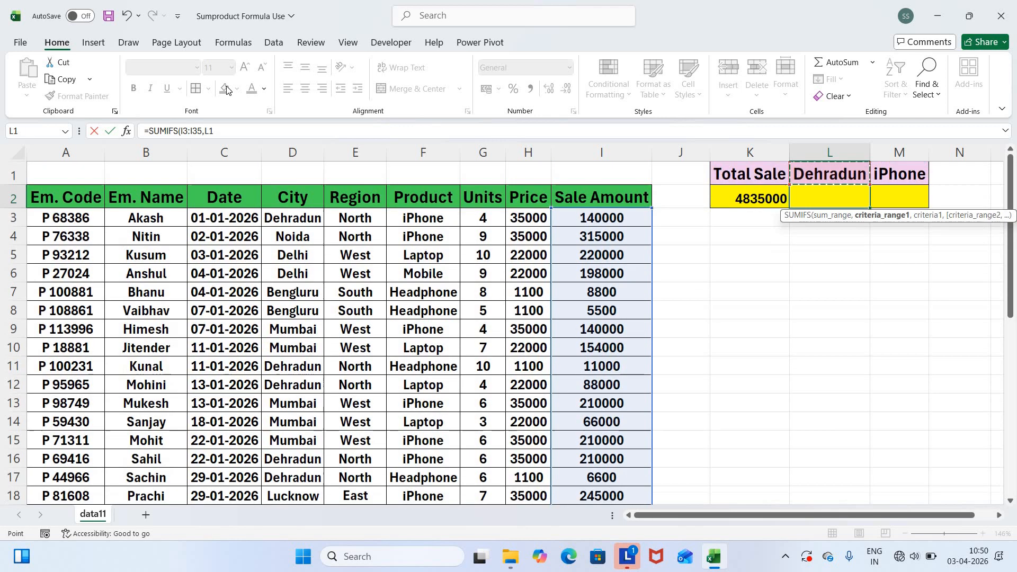
key("Left")
key("Left")
key("Left")
key("Left")
key("Left")
key("Left")
key("Left")
key("Left")
key("Down")
key("Down")
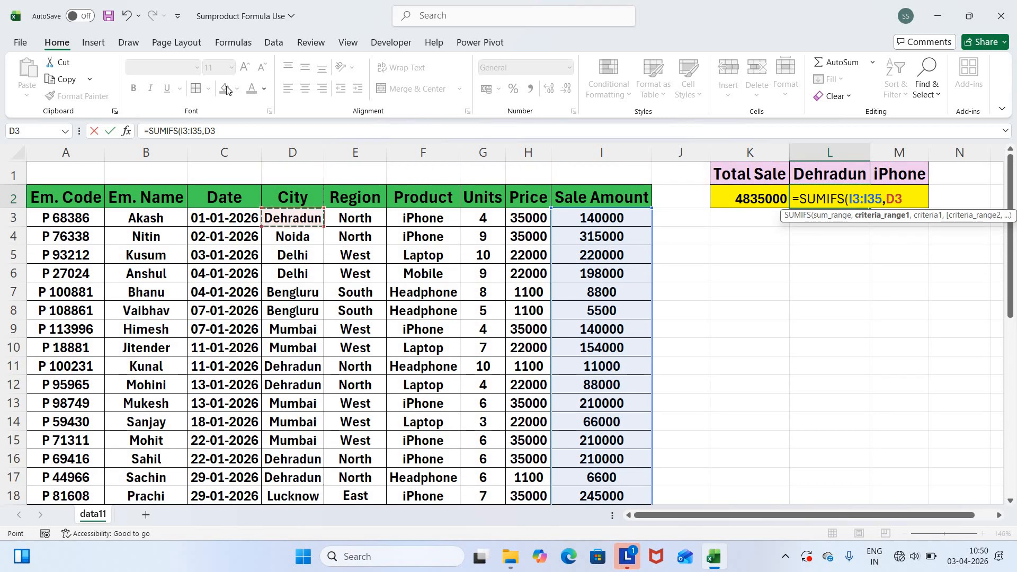
key("ctrl+shift+Down")
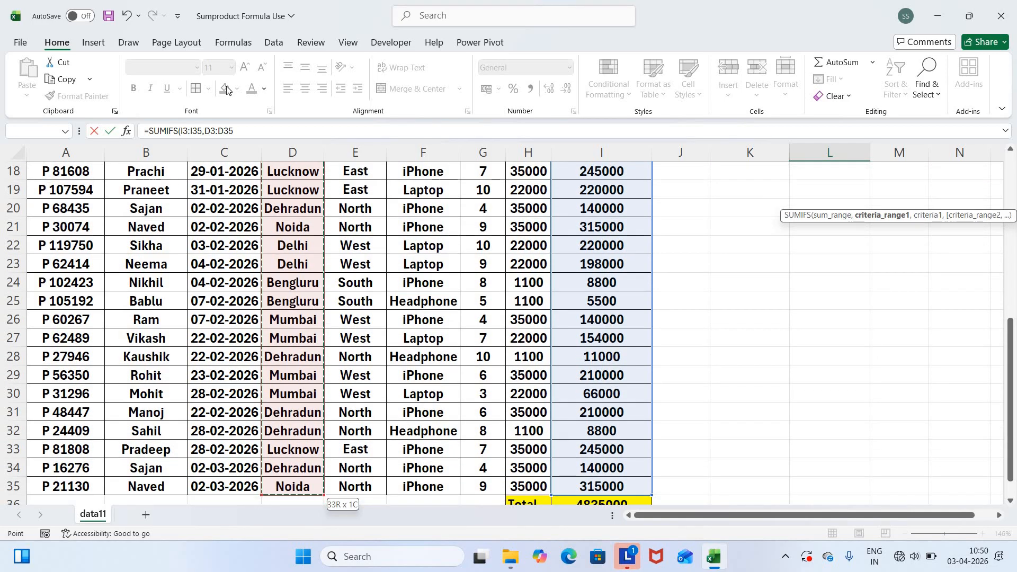
type(",")
key("Up")
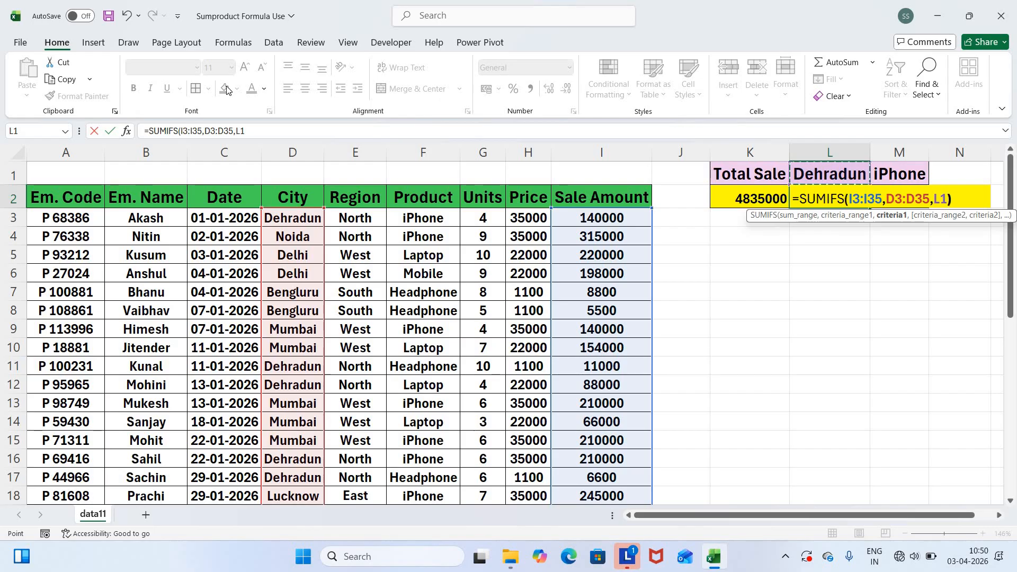
key("ctrl+Return")
Review the SUMIFS result in L2 against its Dehradun header and the Sale Amount column it sums.
key("Up")
key("Up")
key("Down")
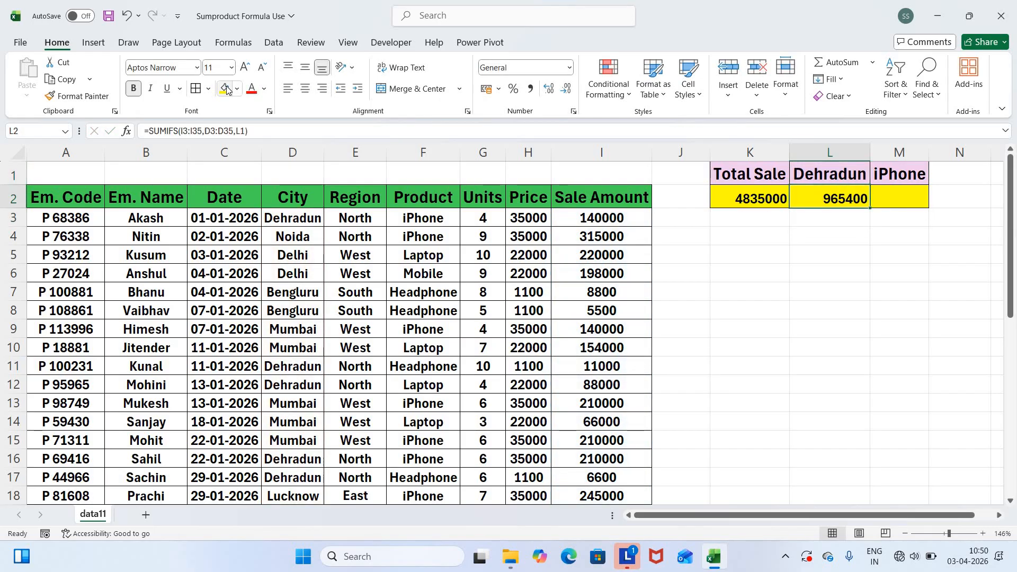
key("Up")
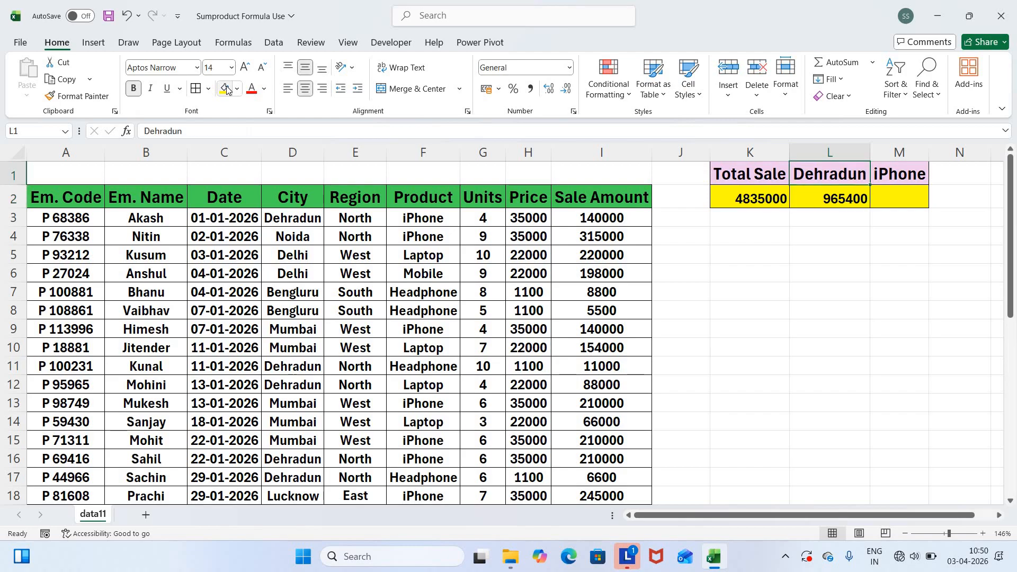
key("Down")
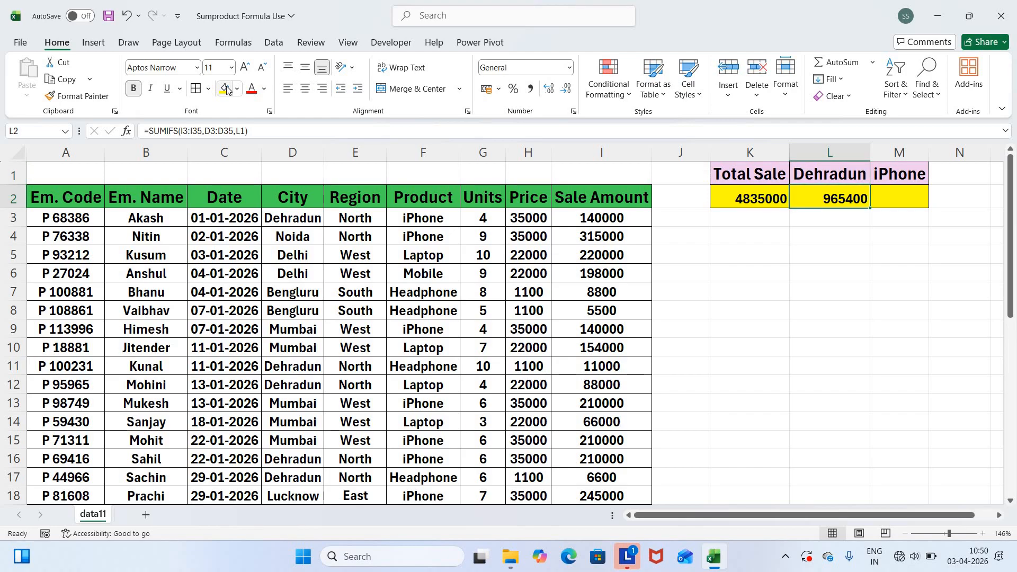
key("Left")
key("Left")
key("Left")
key("Down")
key("Up")
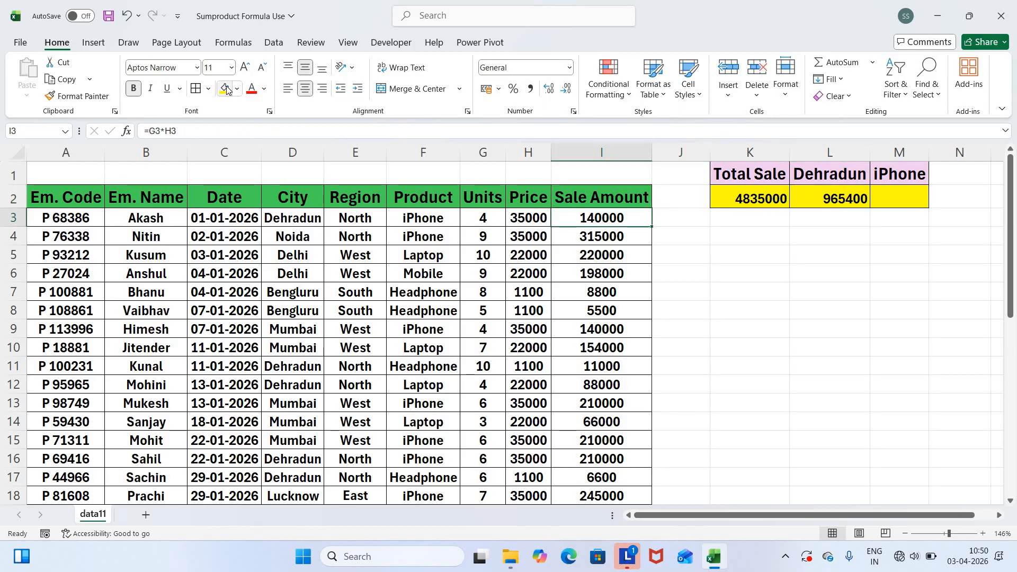
key("Right")
key("Right")
key("Right")
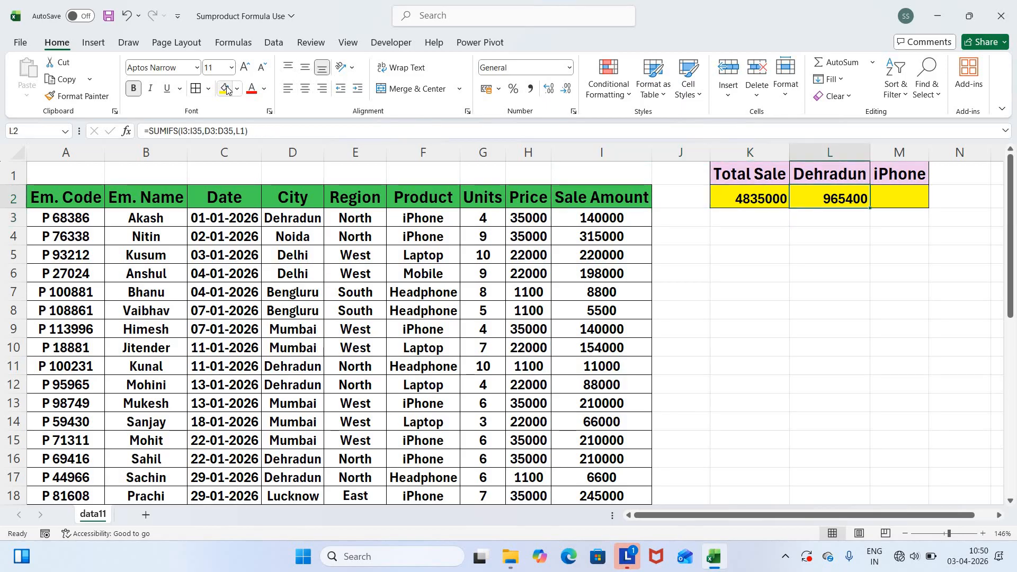
key("Left")
key("Left")
key("Left")
key("Down")
key("Right")
key("Right")
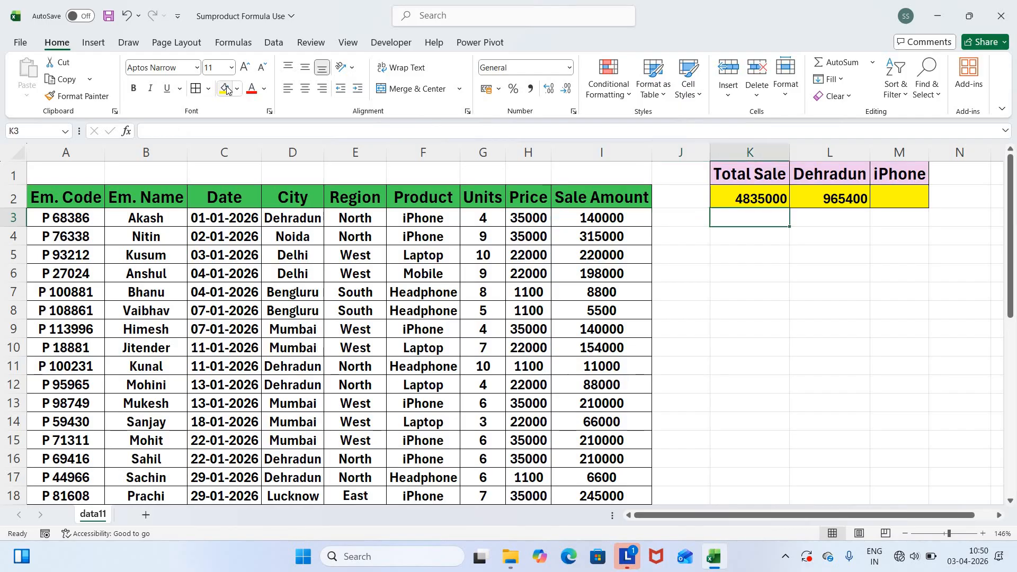
key("Right")
key("Up")
key("Up")
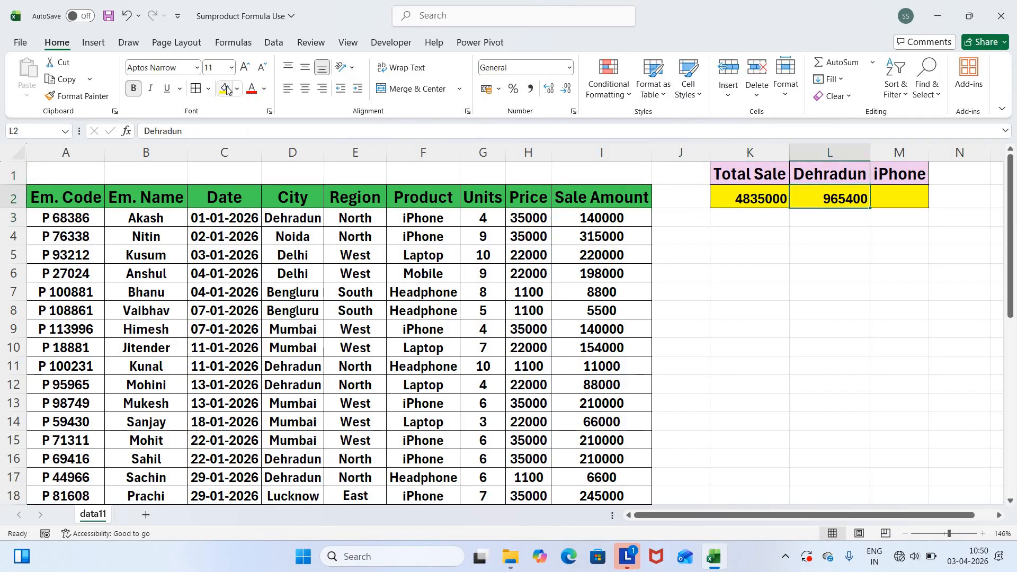
Clear L2 and start a SUMPRODUCT formula there with the Units range G3:G35 as the first array.
key("Down")
key("Delete")
type("=")
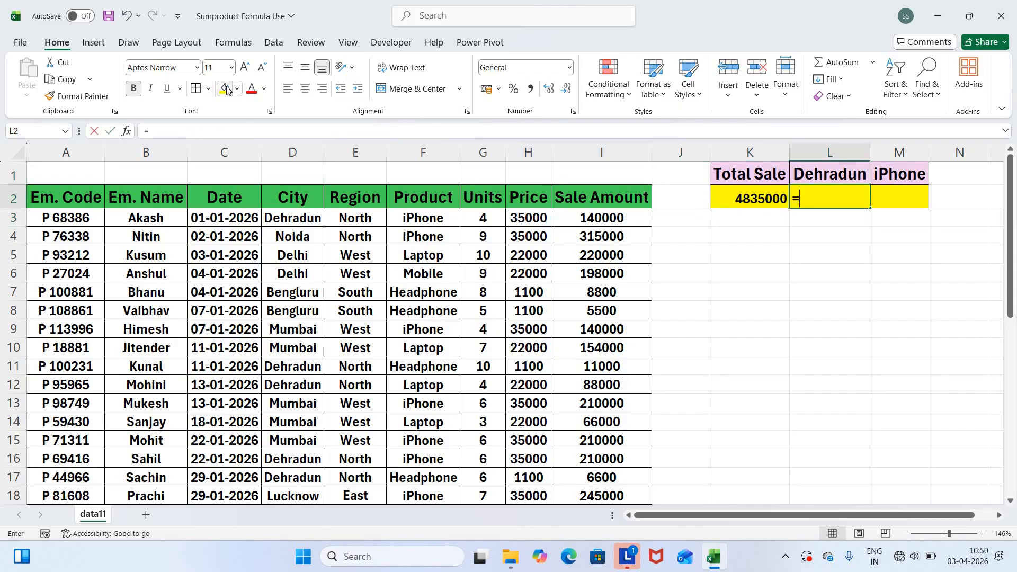
type("sumpro")
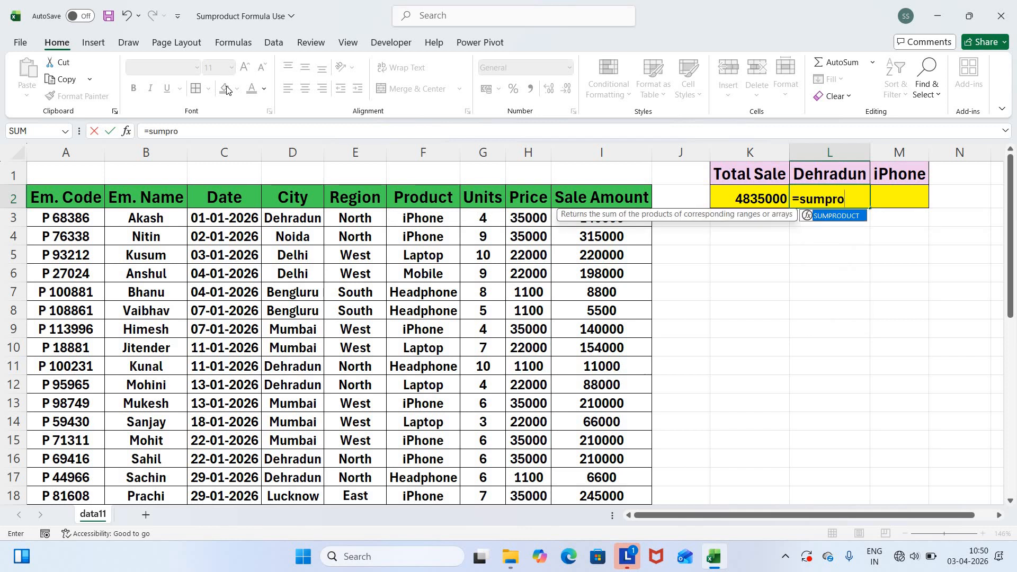
key("Tab")
key("Left")
key("Left")
key("Left")
key("Left")
key("Left")
key("Left")
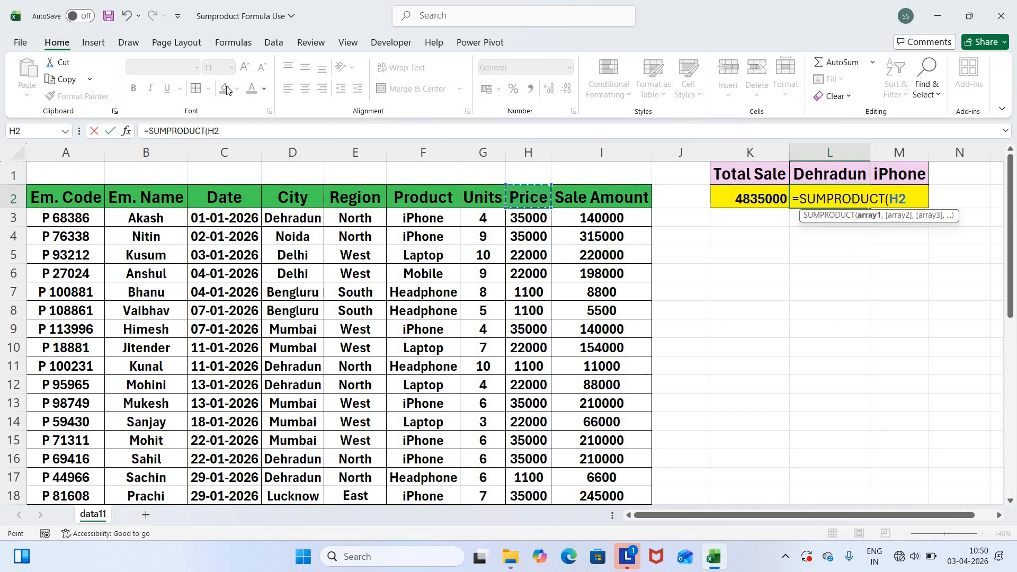
key("Right")
key("Down")
key("ctrl+shift+Down")
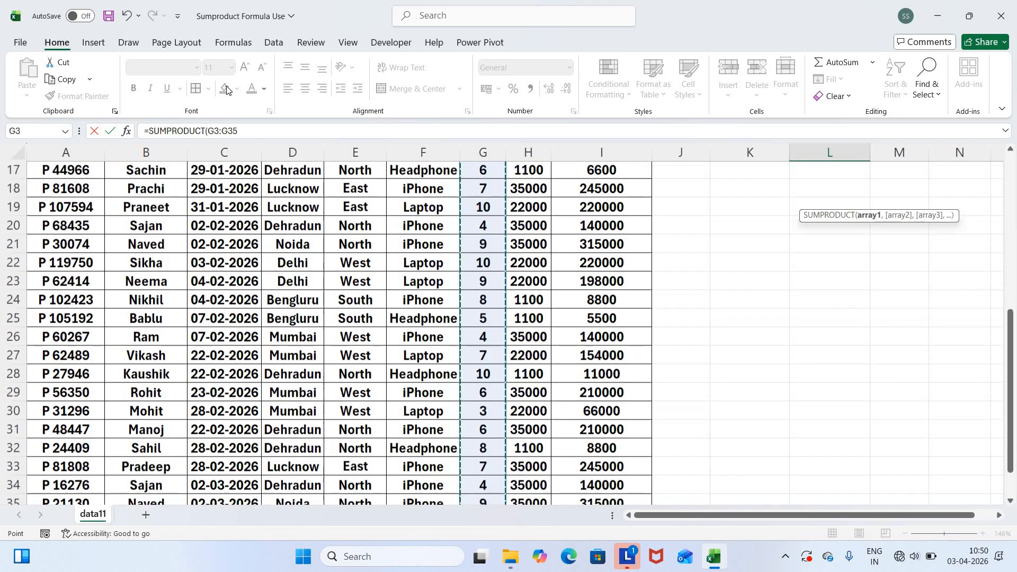
Add the Price range H3:H35 as the second array of the SUMPRODUCT formula in L2.
type(",")
key("Up")
key("Left")
key("Left")
key("Left")
key("Left")
key("Down")
key("Down")
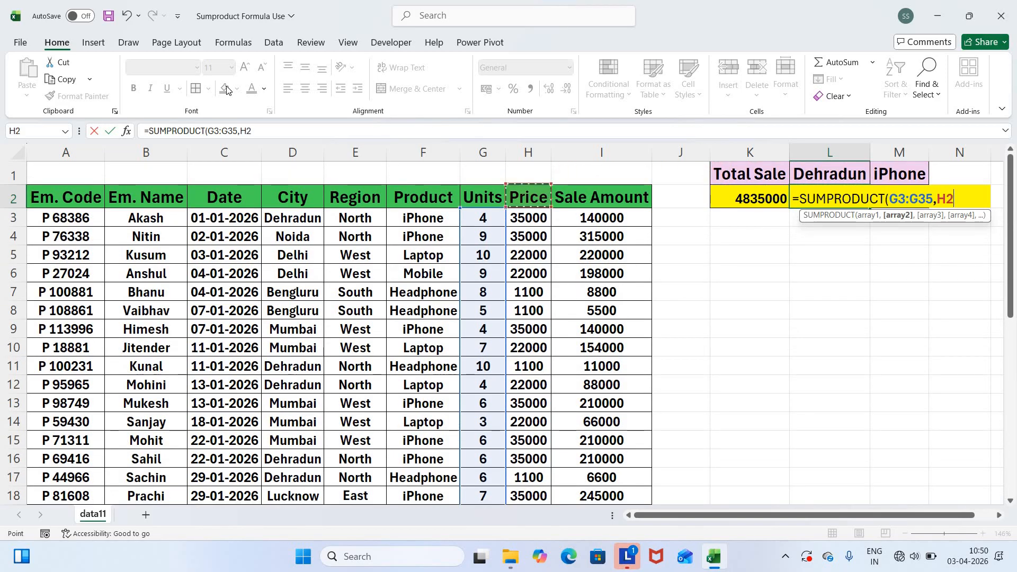
key("ctrl+shift+Down")
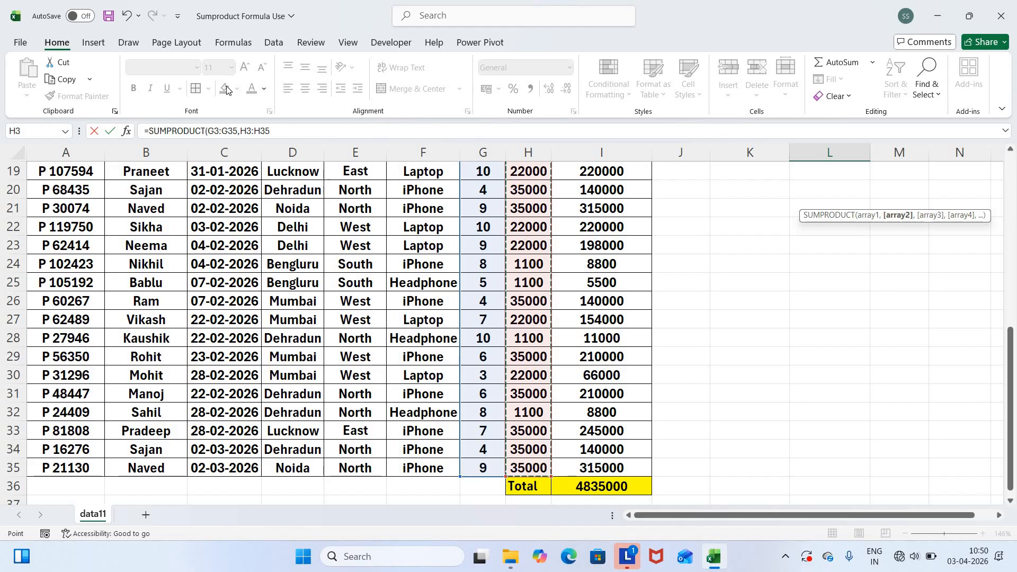
Start the third array in L2 as a double-negated, parenthesised condition on the City range D3:D35.
type(",--")
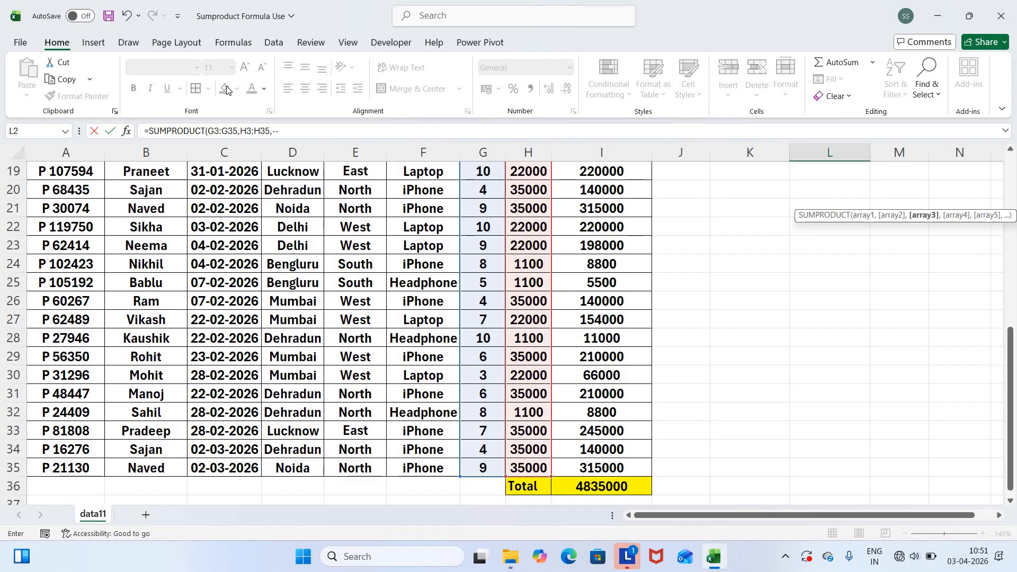
key("Left")
key("Left")
key("Left")
key("Left")
key("Left")
key("Left")
key("Left")
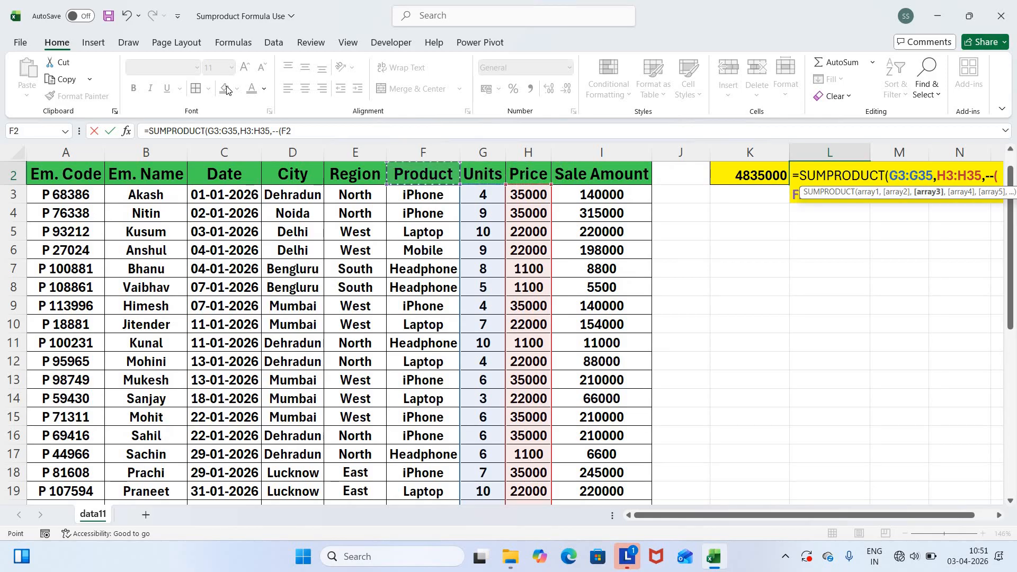
key("Left")
key("Down")
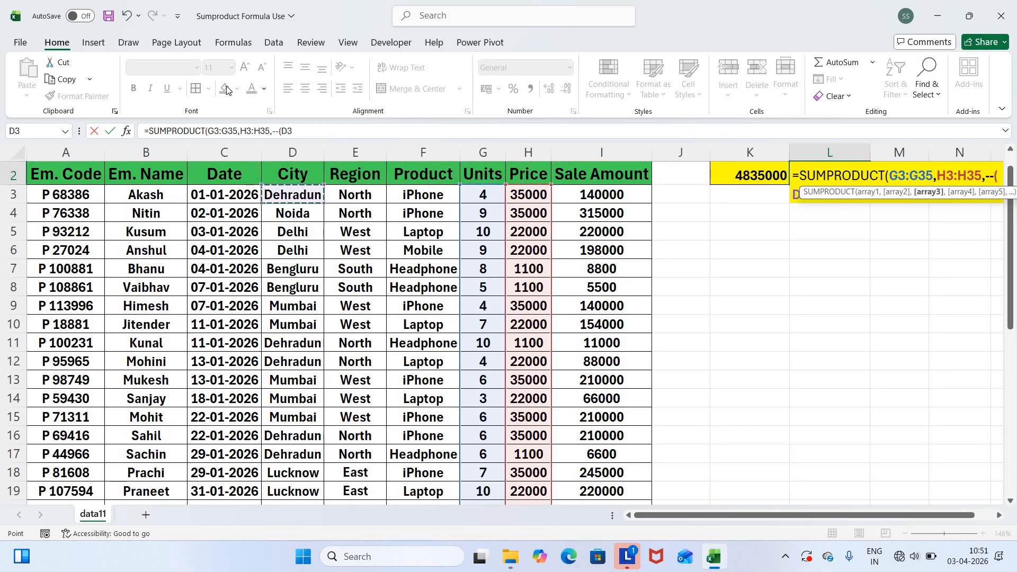
key("ctrl+shift+Down")
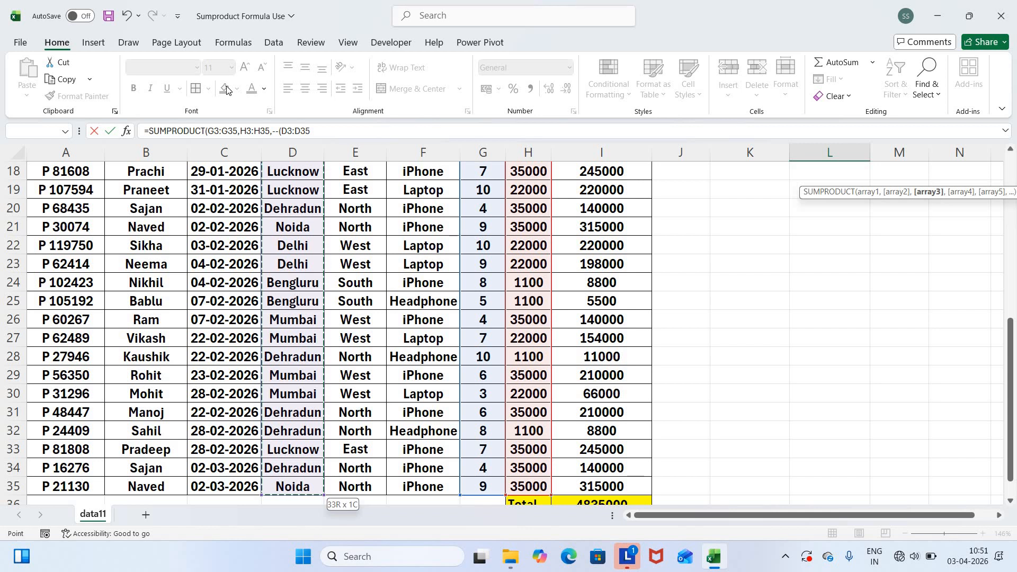
Set the City condition equal to the Dehradun header in L1, close both parentheses and commit the SUMPRODUCT formula.
type("=")
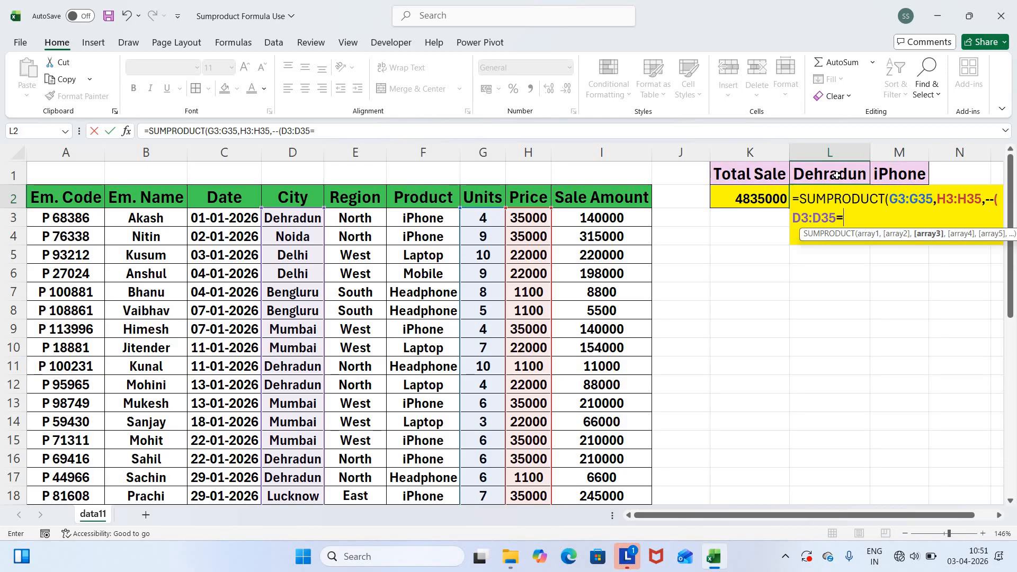
left_click(835, 176)
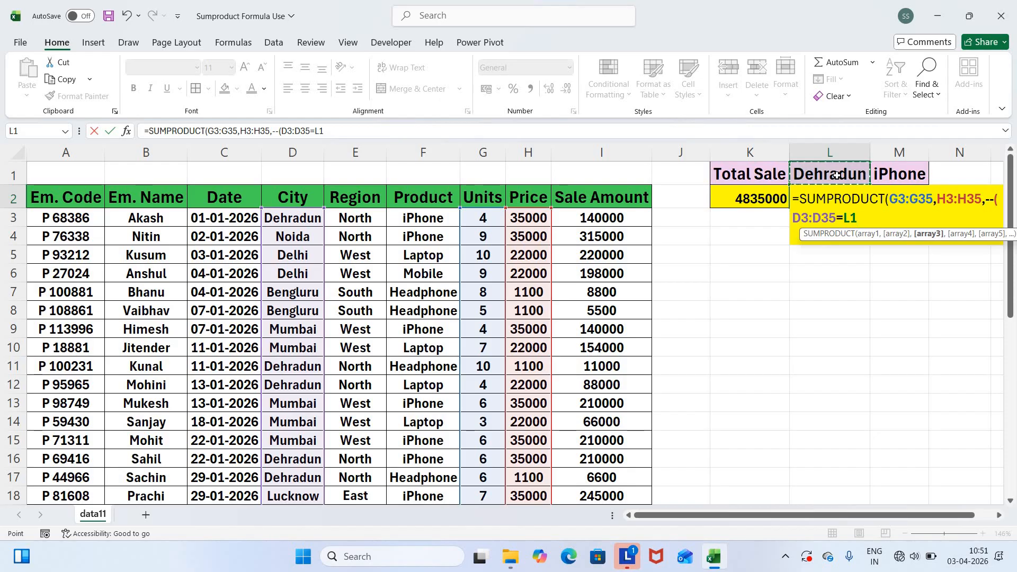
type("))")
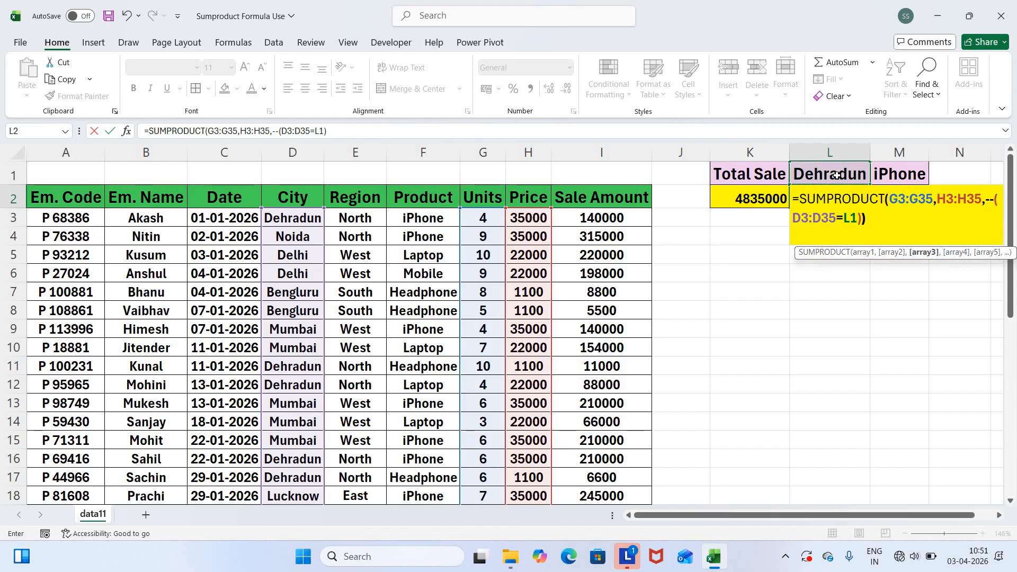
key("Return")
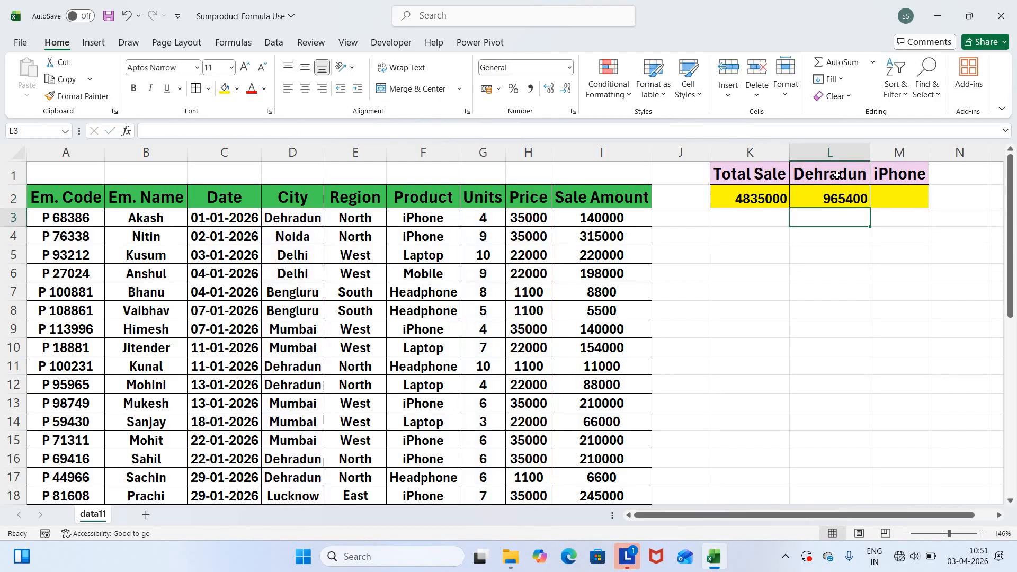
Turn on filters for the sales table from its City header in D2.
key("Up")
key("Up")
key("Down")
key("Up")
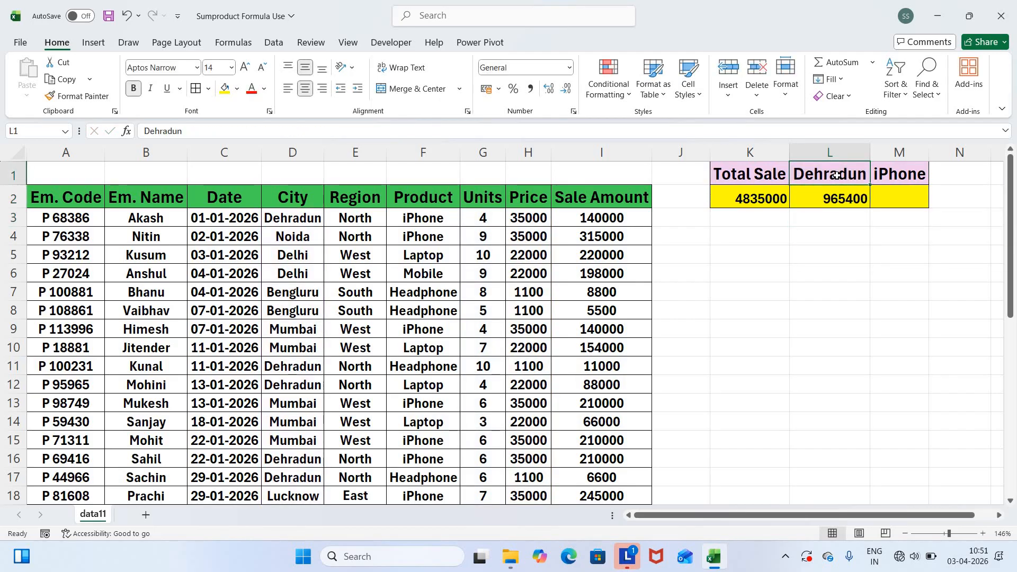
key("Left")
key("Left")
key("Left")
key("Left")
key("Left")
key("Down")
key("Left")
key("Left")
key("Left")
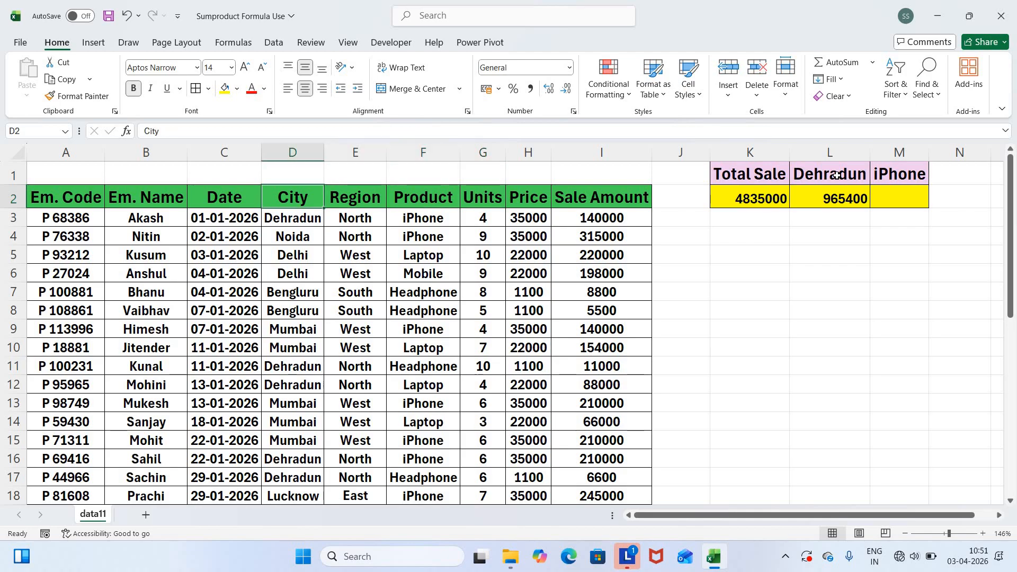
key("ctrl+shift+l")
key("Down")
key("Up")
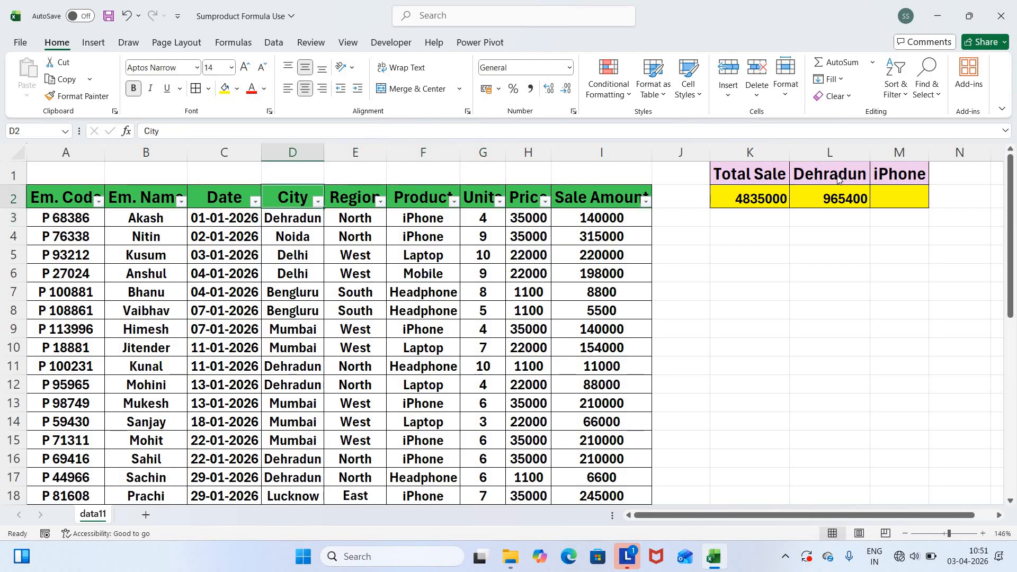
Filter the City column to show only the Dehradun rows.
key("alt+Down")
key("Down")
key("Down")
key("Down")
key("Down")
key("Down")
key("Down")
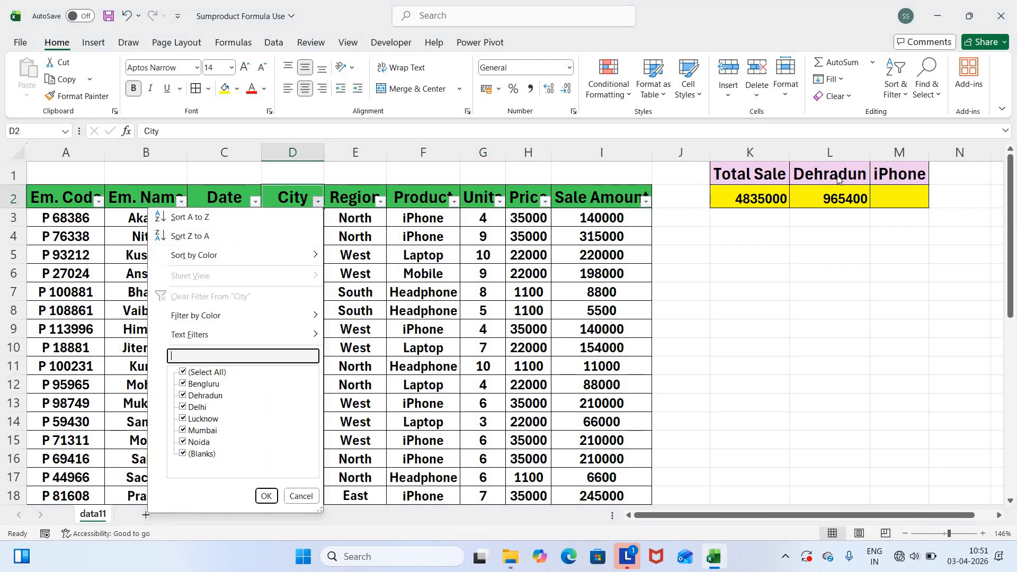
key("space")
key("Down")
key("Down")
key("space")
key("Return")
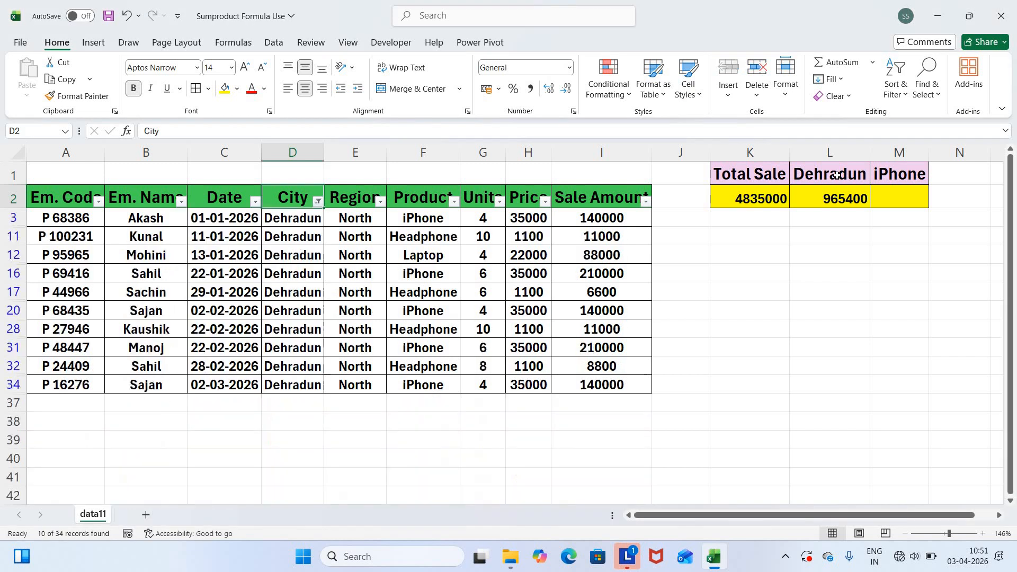
Check the sum of the filtered Sale Amount values against the Dehradun result in L2, and remove the table's filters.
key("Right")
key("Right")
key("Right")
key("Right")
key("Right")
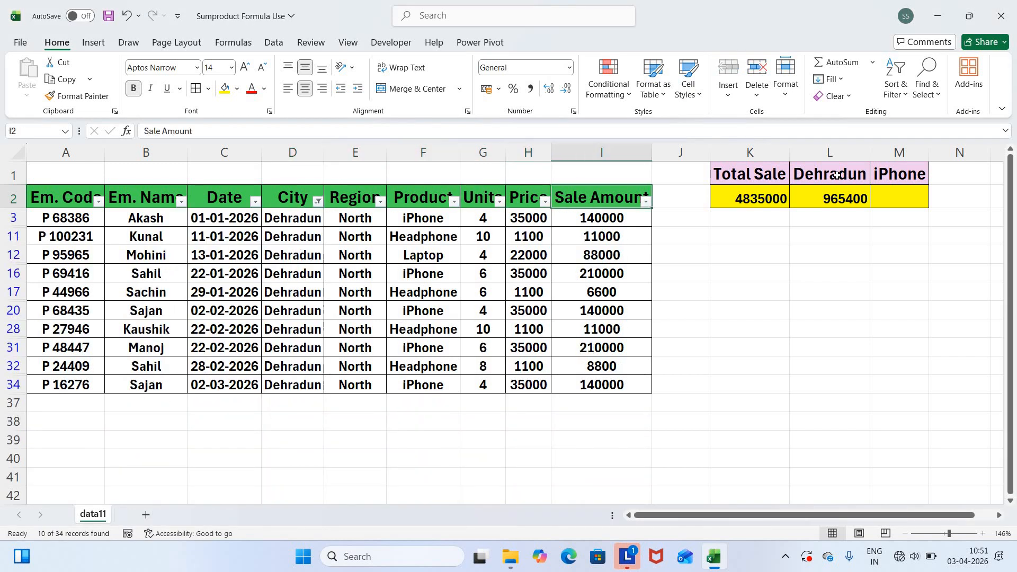
key("Down")
key("ctrl+shift+Down")
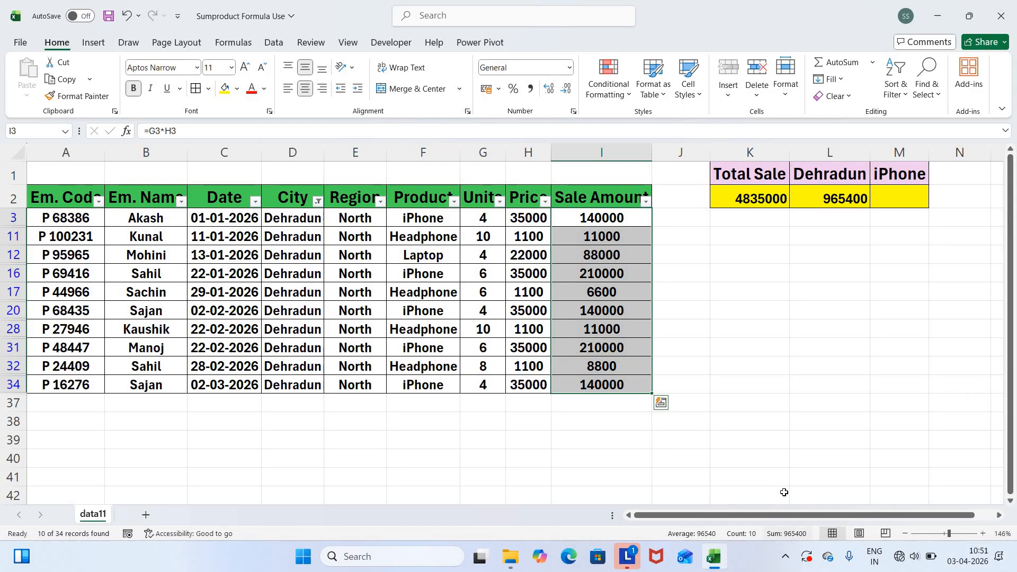
left_click(612, 311)
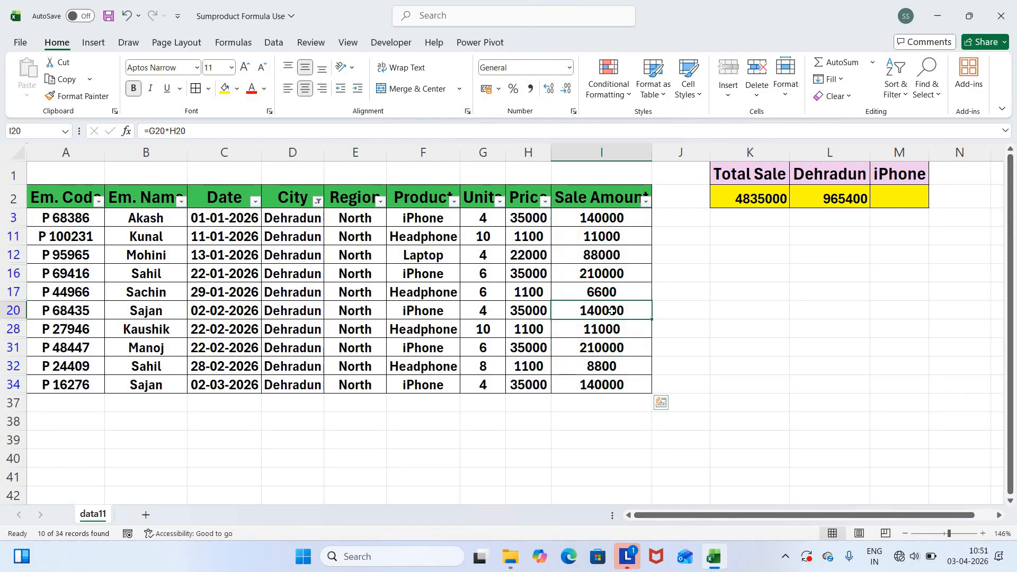
key("ctrl+Up")
key("ctrl+shift+l")
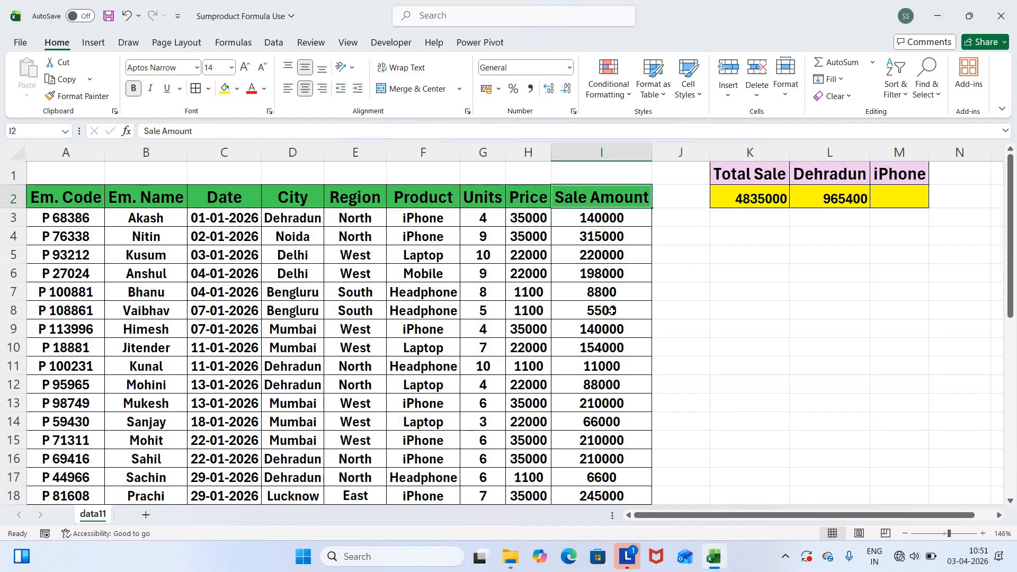
Start a SUMPRODUCT formula in M2 under iPhone with the Units range G3:G35 as the first array.
key("Right")
key("Right")
key("Right")
key("Right")
key("Up")
key("Down")
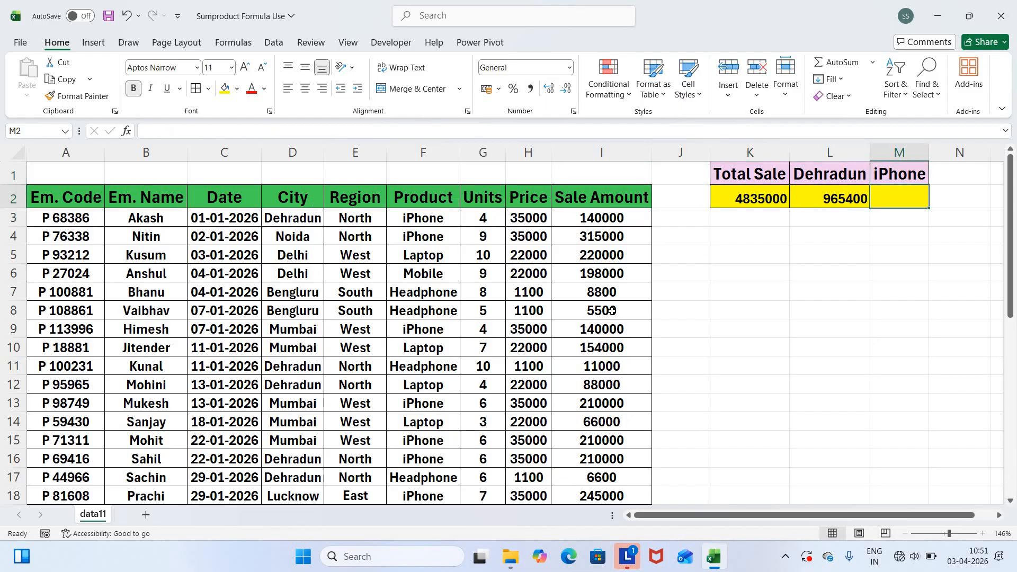
key("Up")
key("Down")
type("=sump")
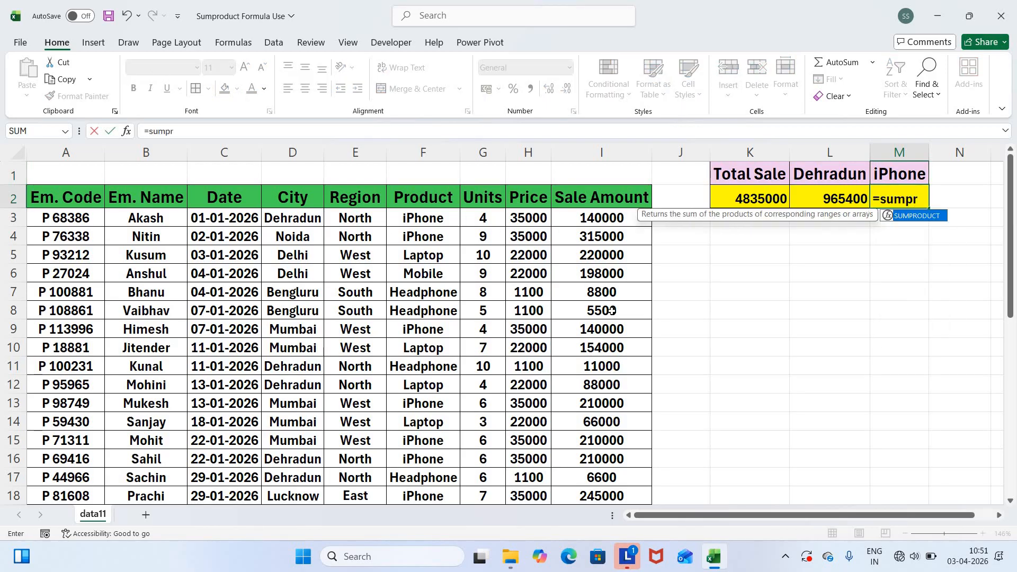
type("ro")
key("Tab")
key("Left")
key("Left")
key("Left")
key("Left")
key("Left")
key("Left")
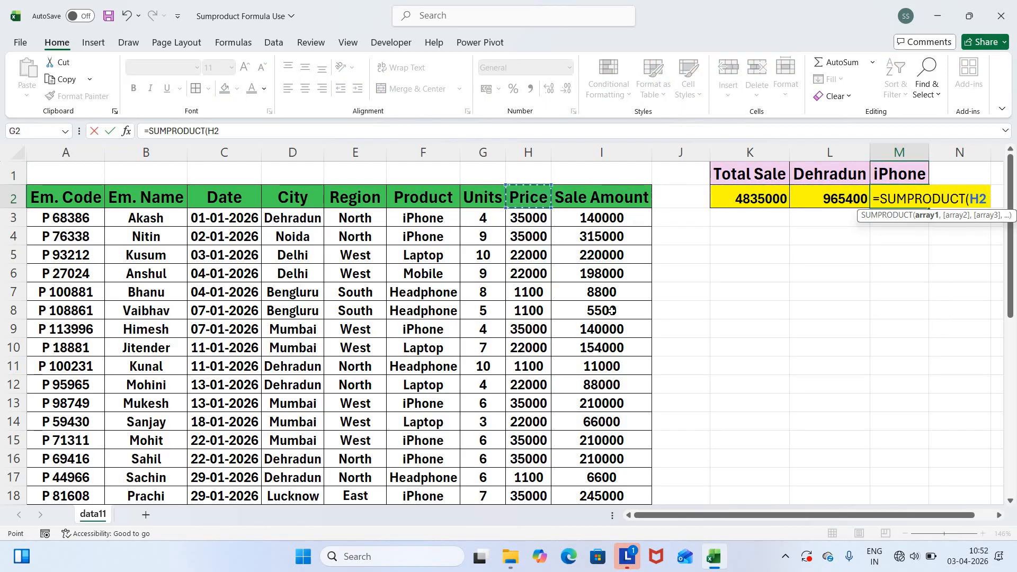
key("Down")
key("ctrl+shift+Down")
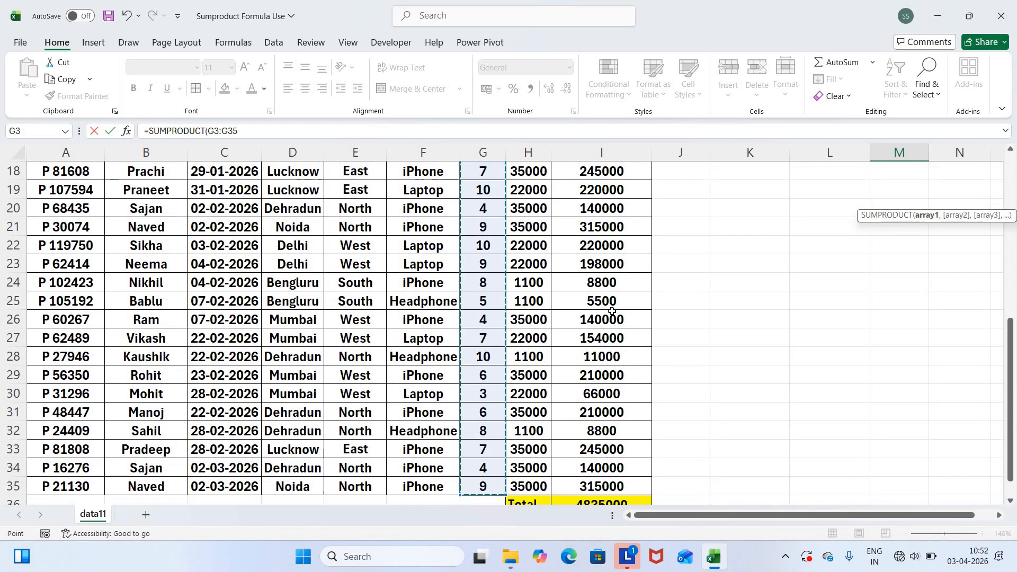
Add the Price range H3:H35 as the second array of the SUMPRODUCT formula in M2.
type(",")
key("Up")
key("Left")
key("Left")
key("Left")
key("Left")
key("Left")
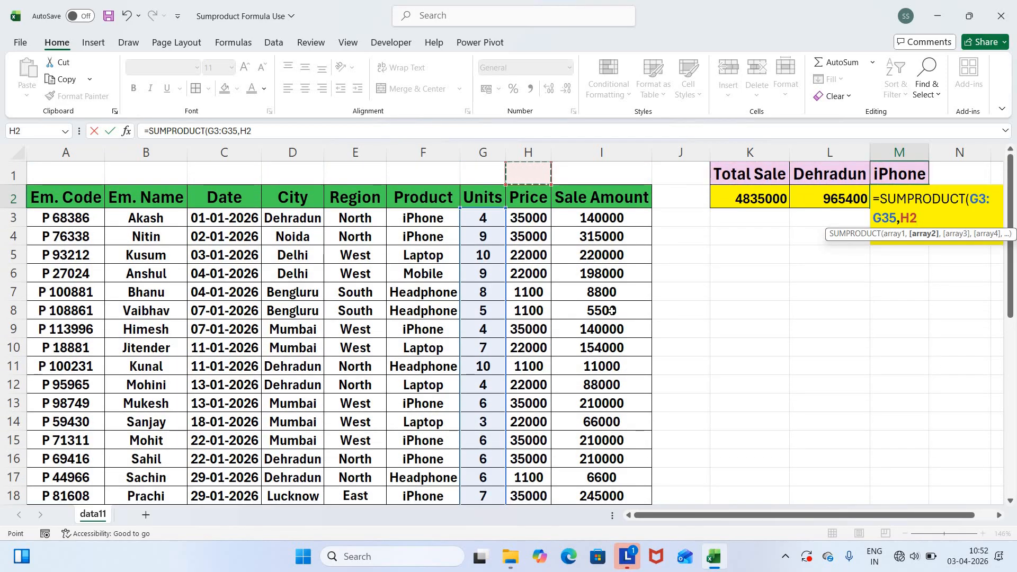
key("Down")
key("Down")
key("ctrl+shift+Down")
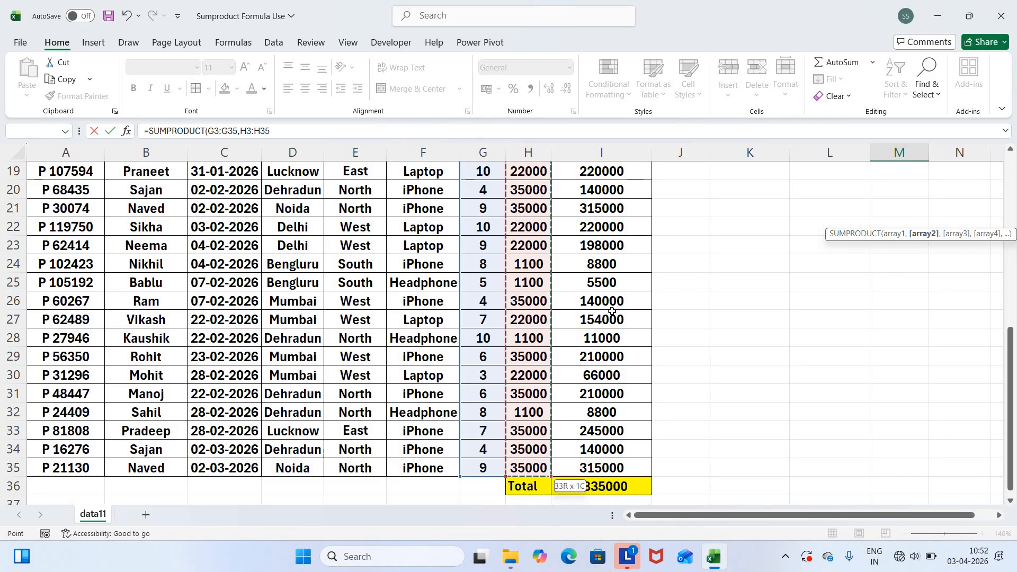
Add the City condition --(D3:D35="Dehradun") as the third array of the SUMPRODUCT formula in M2.
type(",--(")
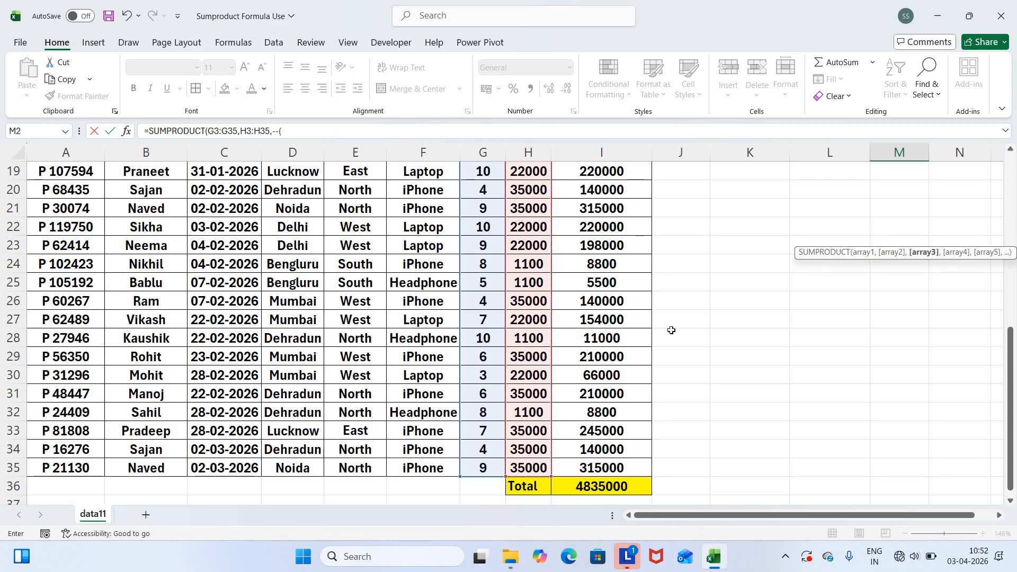
left_click(308, 258)
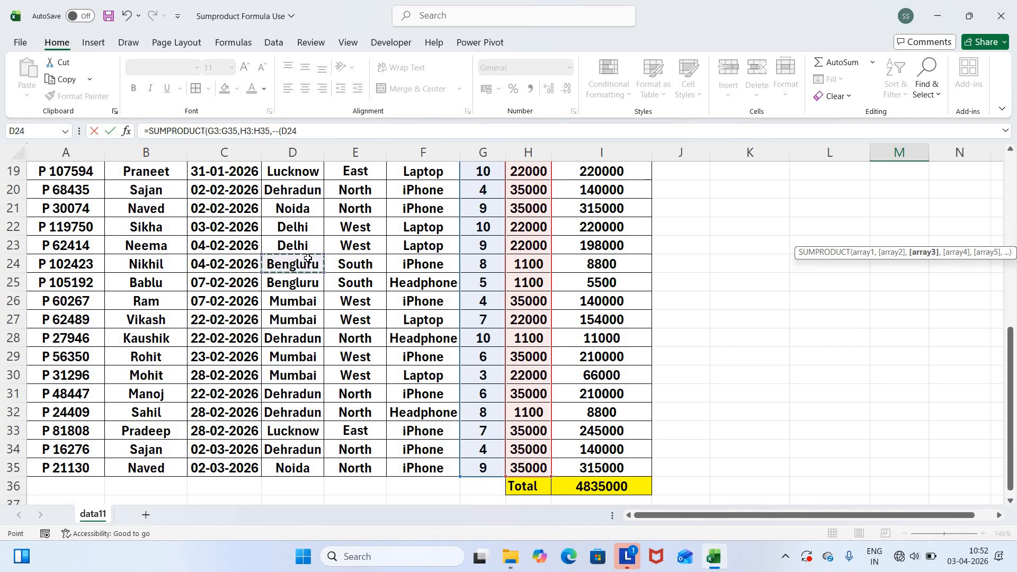
key("ctrl+Up")
key("Down")
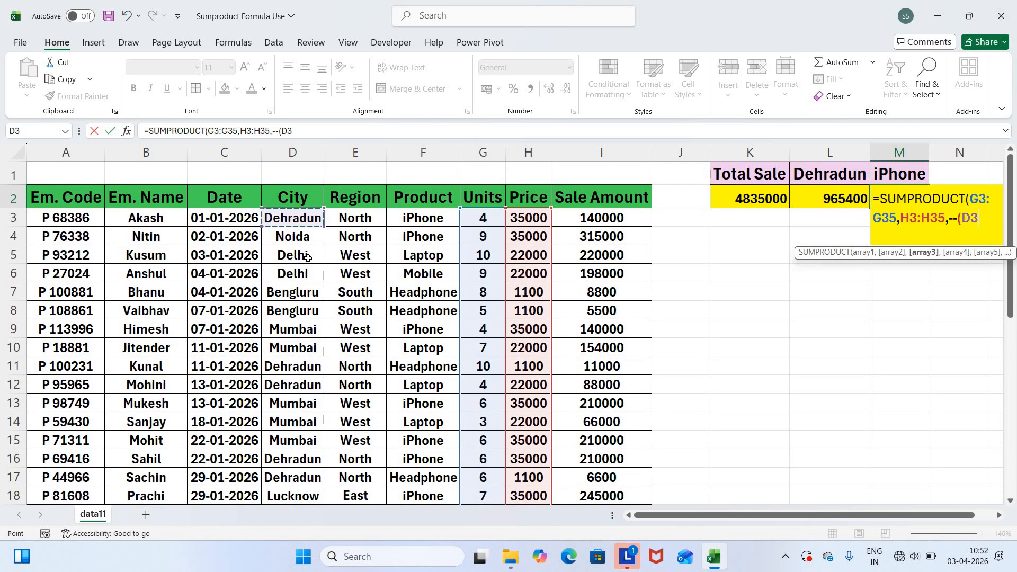
key("ctrl+shift+Down")
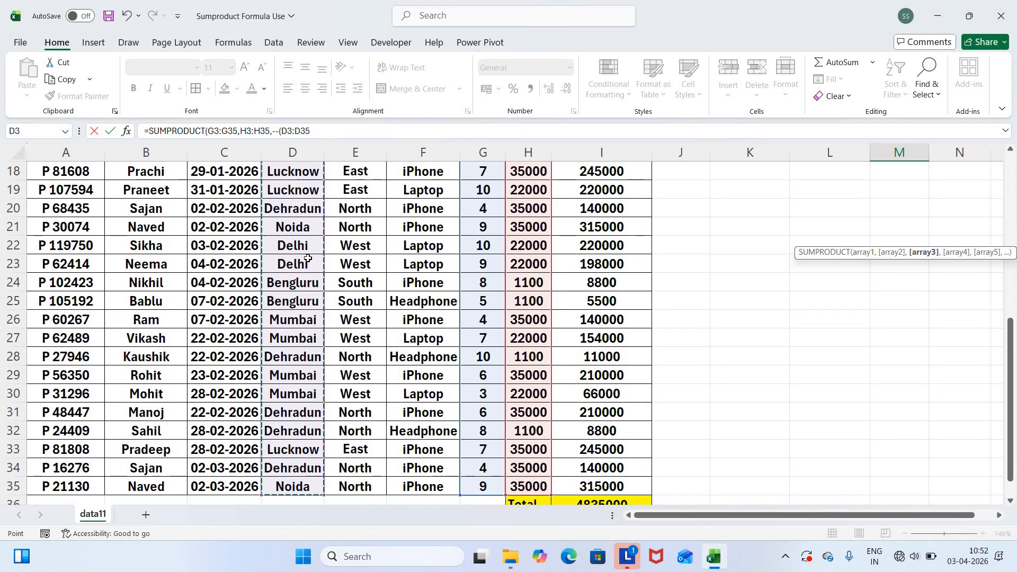
type("=")
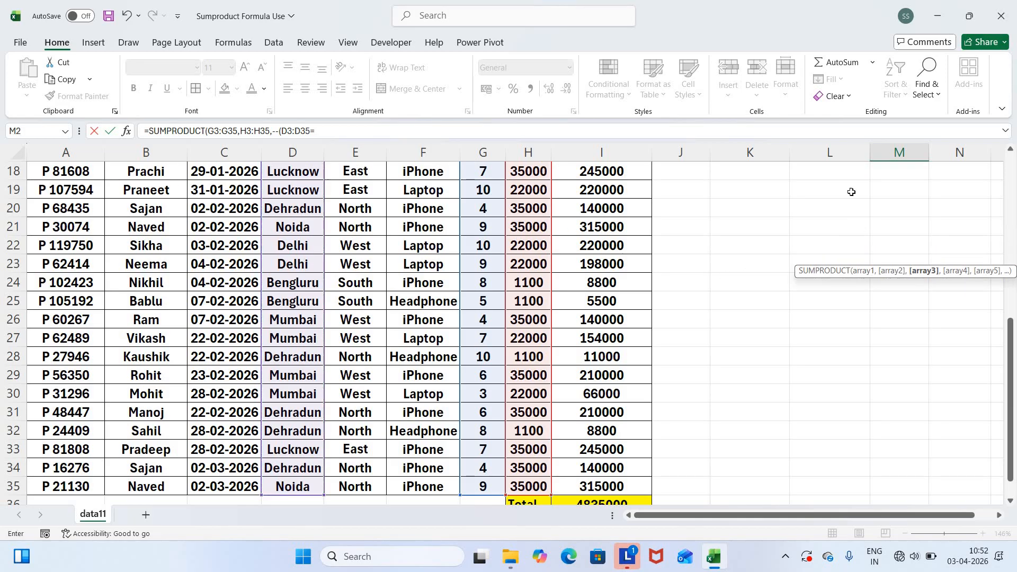
scroll(847, 190, "up", 6)
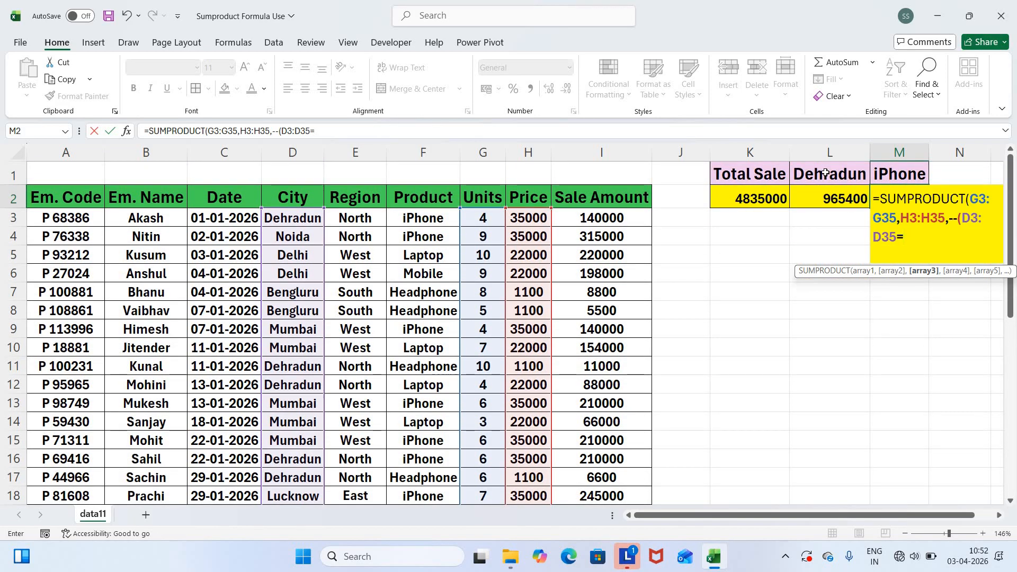
left_click(825, 173)
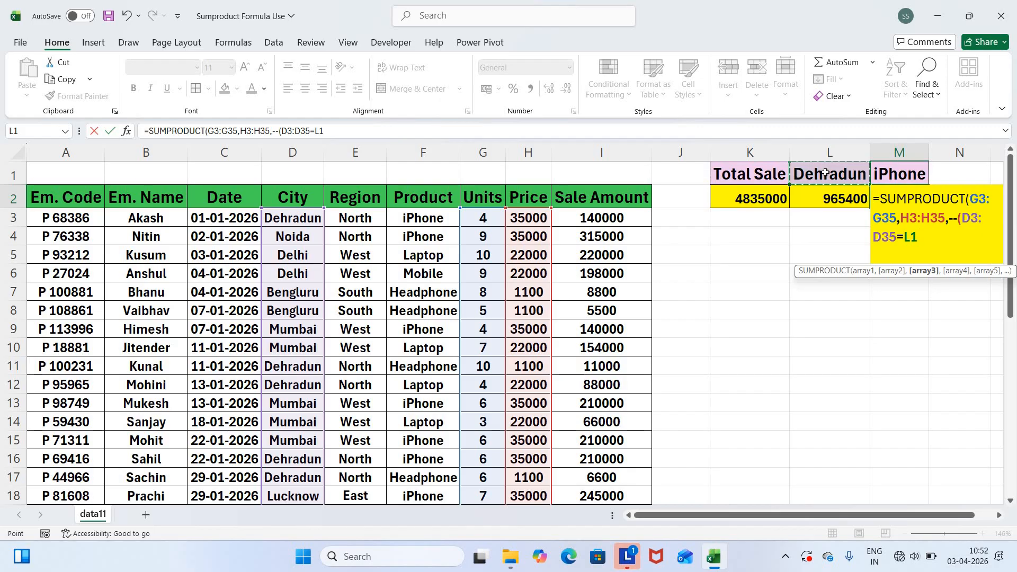
key("BackSpace")
key("BackSpace")
type("\"De")
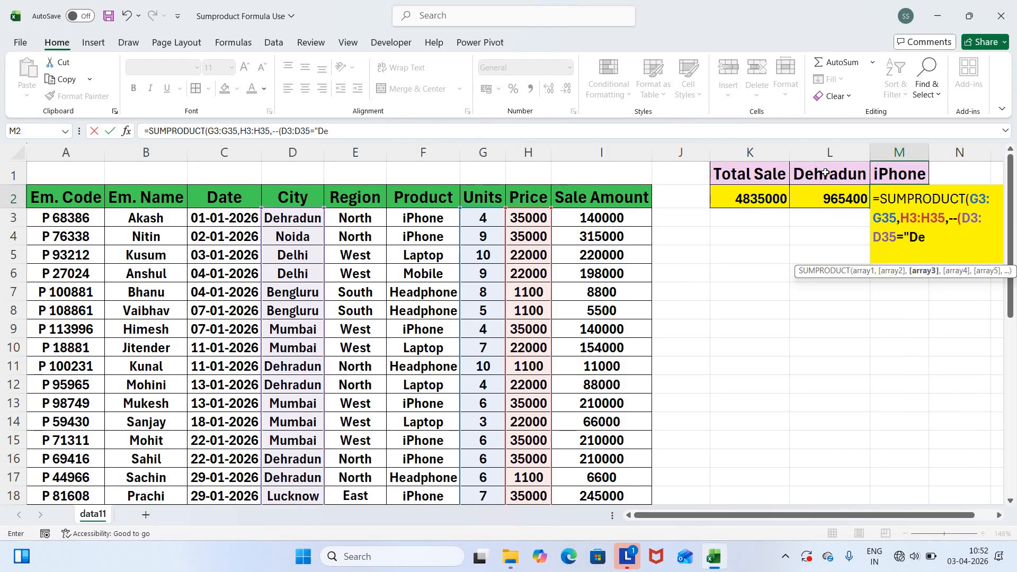
type("hradun\"")
Add the Product condition --(F3:F35="iPhone") as the fourth array and complete the SUMPRODUCT formula in M2.
type(",--(")
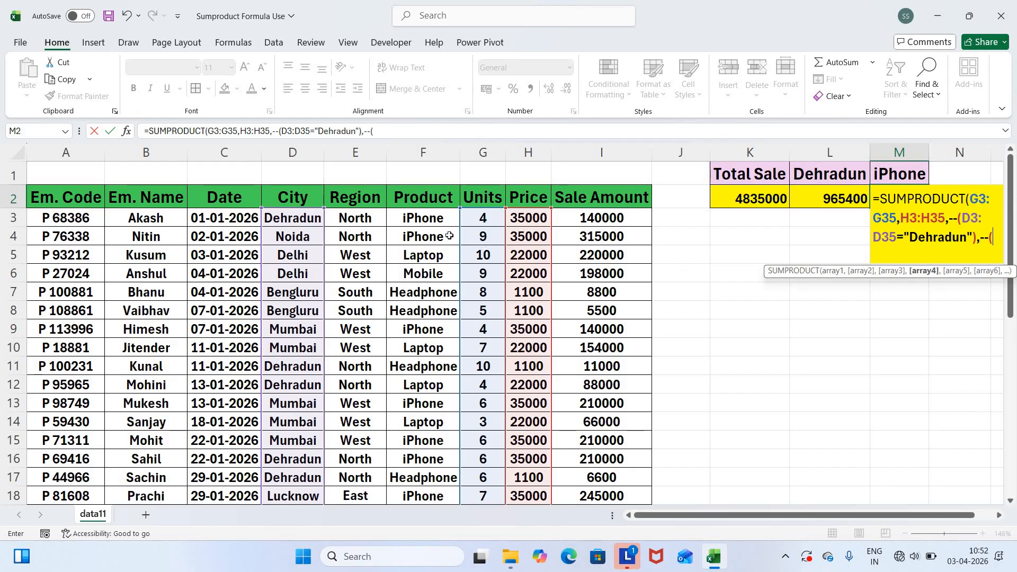
left_click(424, 218)
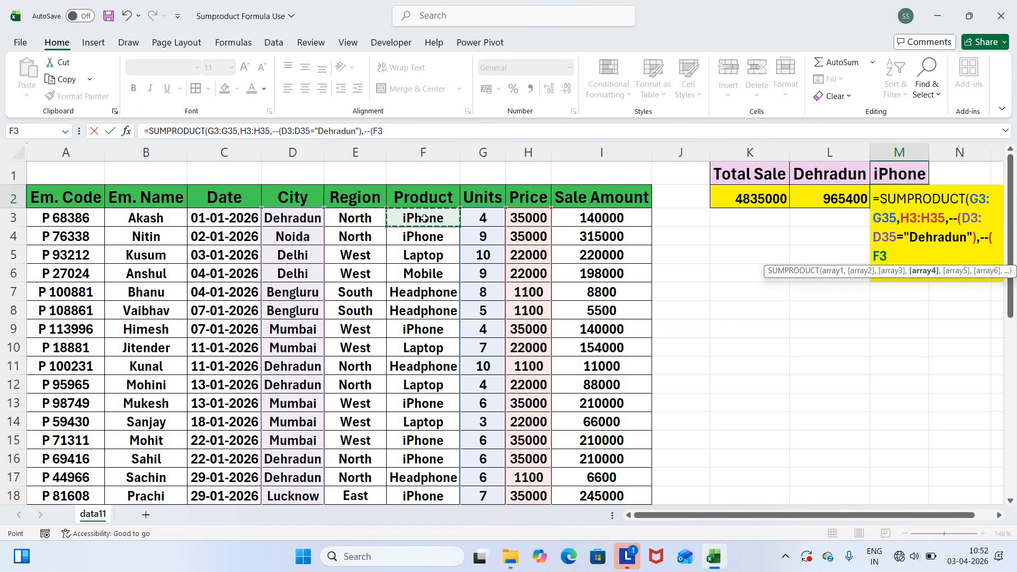
key("ctrl+shift+Down")
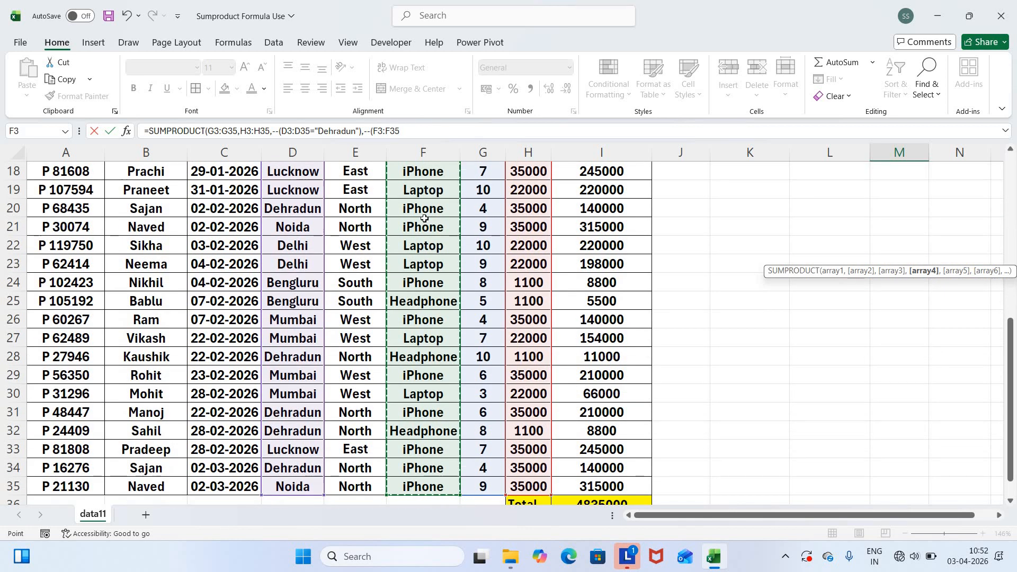
type("=")
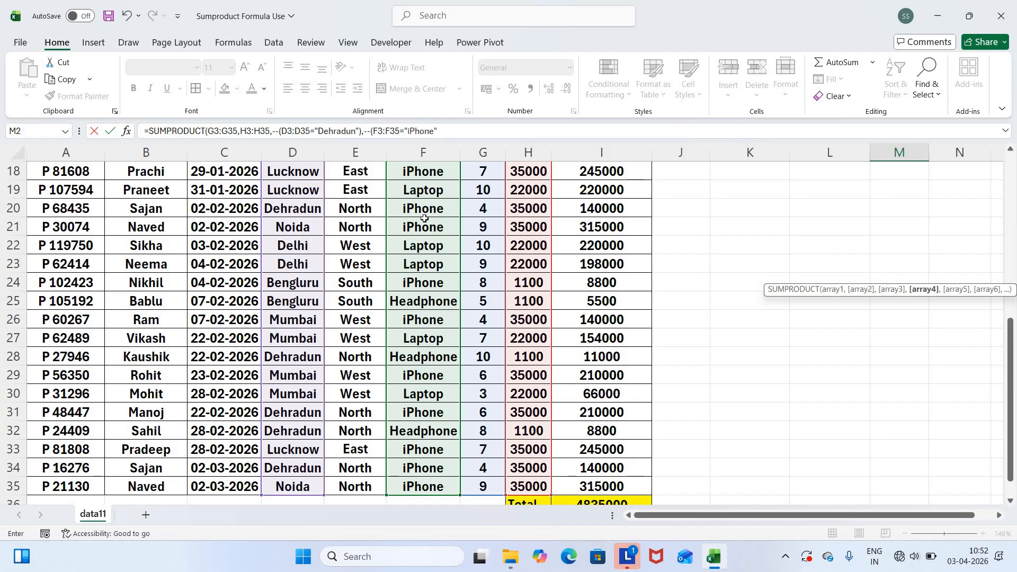
type("\"iPhone\"))")
scroll(862, 224, "up", 4)
scroll(862, 223, "up", 2)
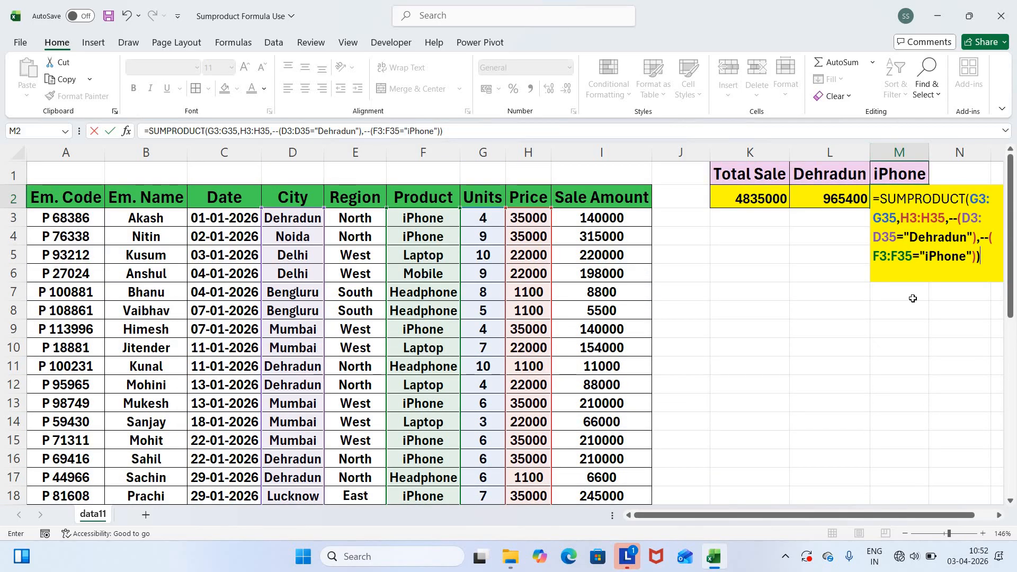
key("Return")
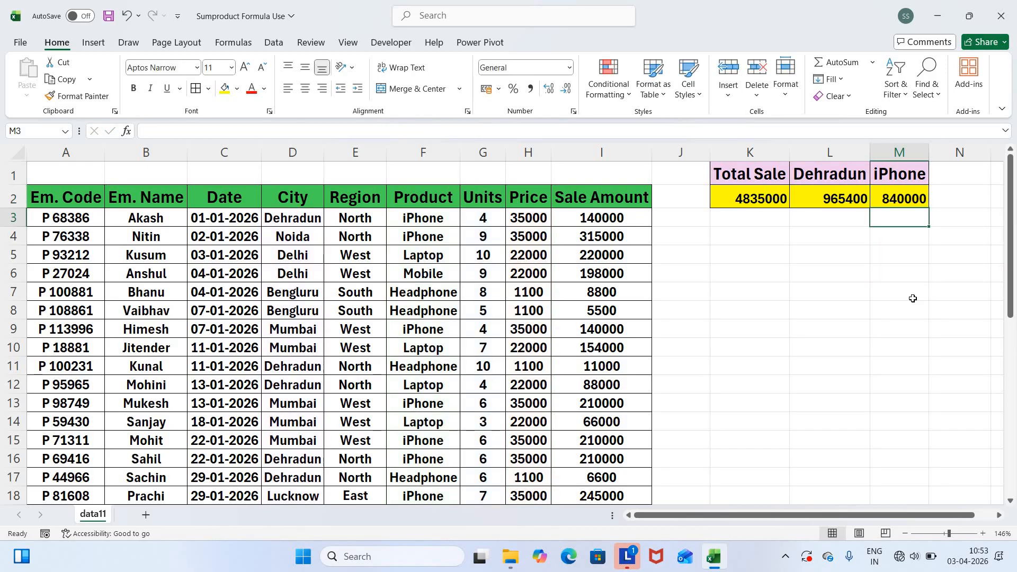
Turn on filters for the sales table's header row.
key("Up")
key("Left")
key("Left")
key("Left")
key("Left")
key("Left")
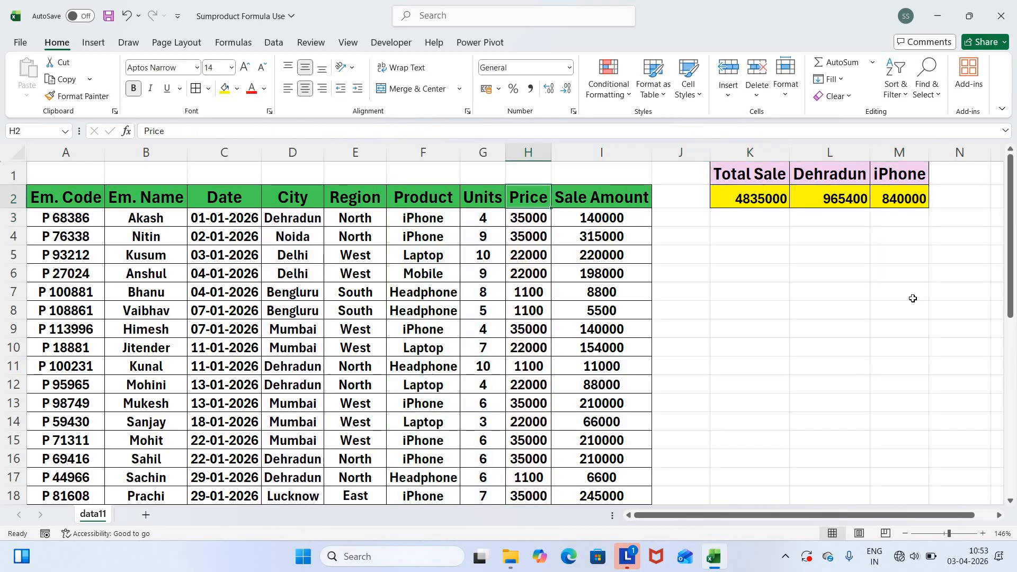
key("ctrl+shift+l")
Filter the City column to show only the Dehradun rows.
key("Left")
key("Left")
key("Left")
key("Left")
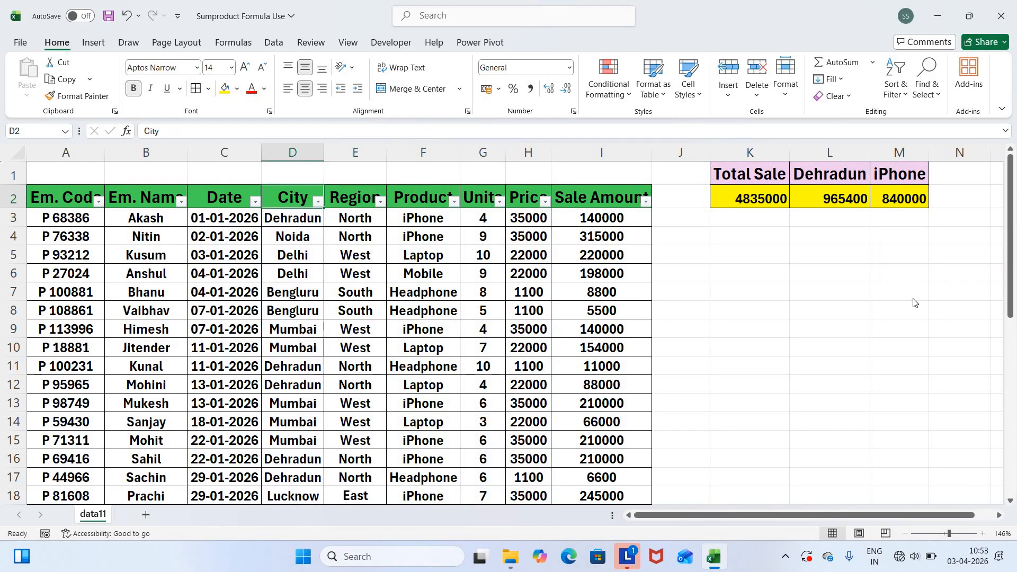
key("alt+Down")
key("Down")
key("Down")
key("Down")
key("Down")
key("Down")
key("Down")
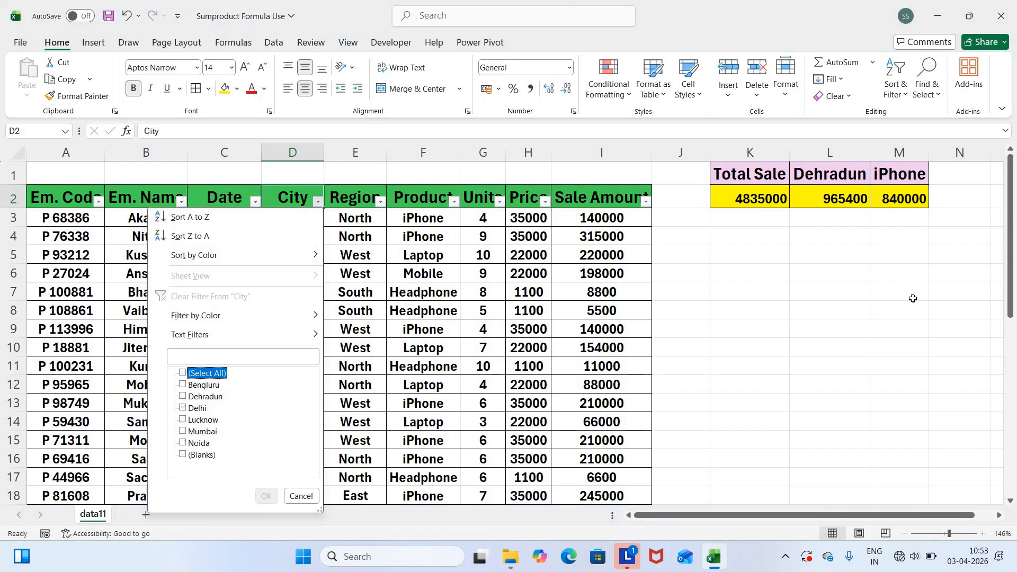
key("space")
key("Down")
key("Down")
key("space")
key("Return")
Filter the Product column to show only the iPhone rows.
key("Right")
key("Right")
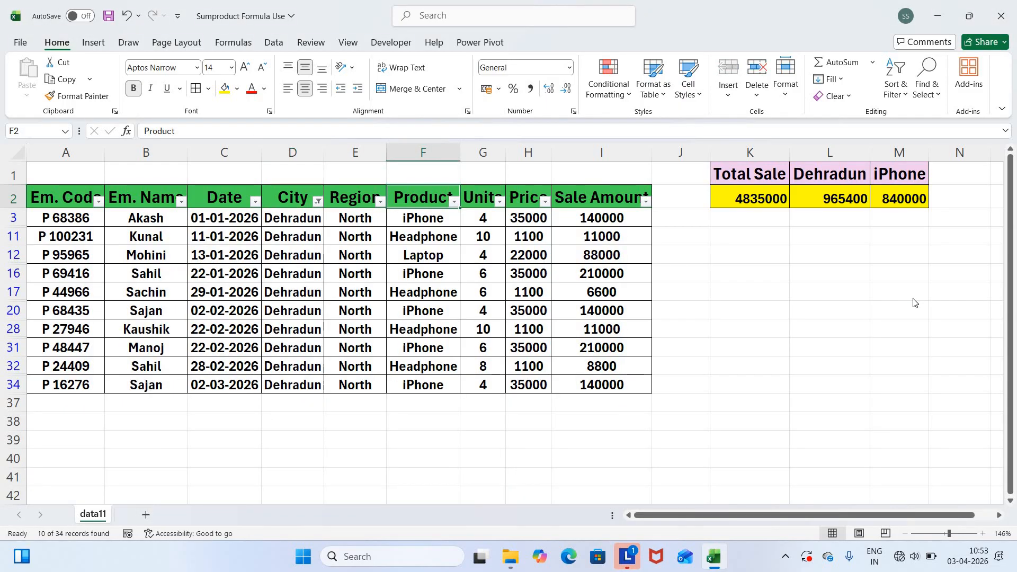
key("alt+Down")
key("Down")
key("Down")
key("Down")
key("Down")
key("Down")
key("space")
key("Down")
key("Down")
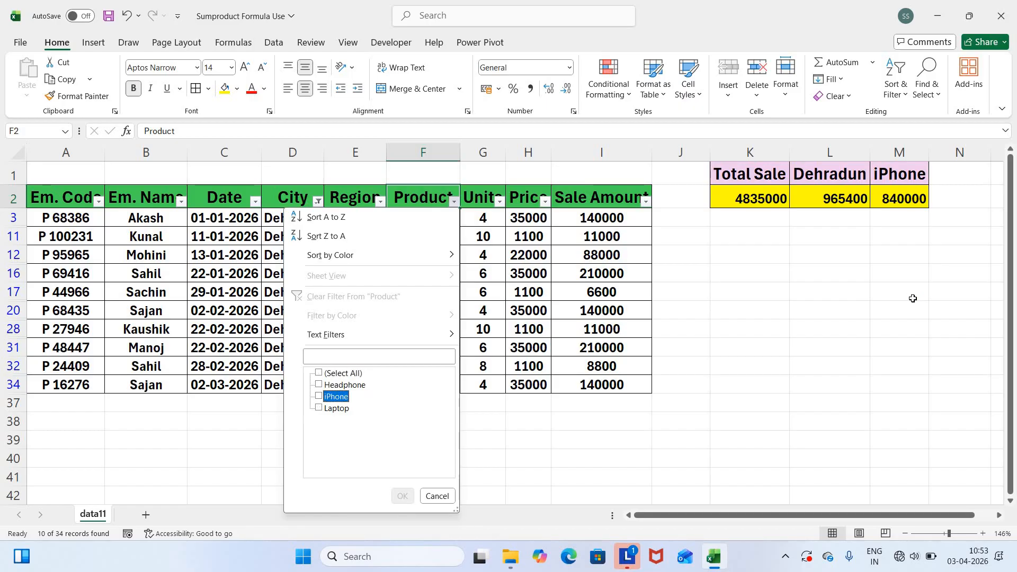
key("space")
key("Return")
Check the sum of the filtered Sale Amount values against the iPhone result in M2, and remove the table's filters.
key("Right")
key("Right")
key("Right")
key("Down")
key("ctrl+shift+Down")
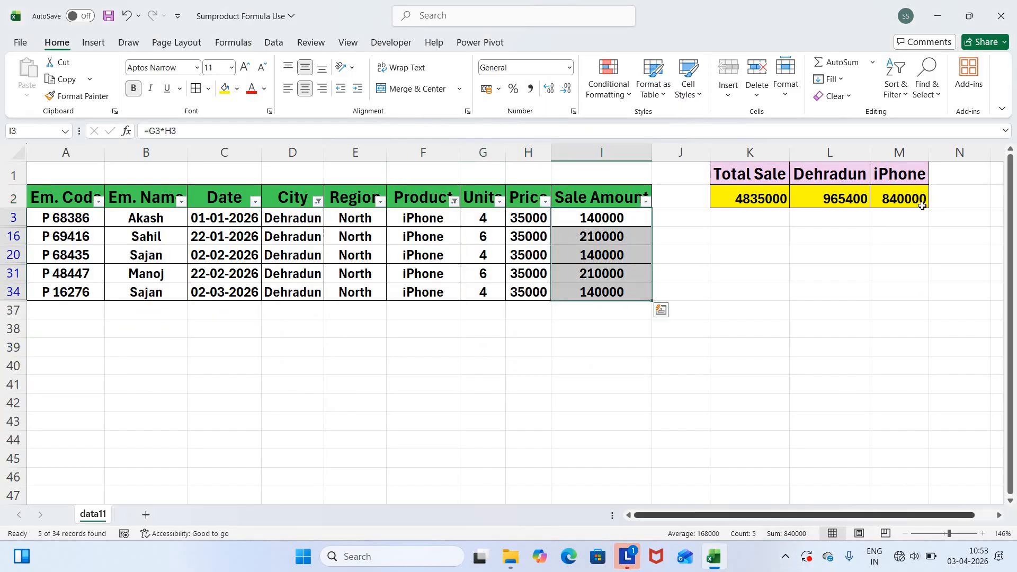
left_click(905, 197)
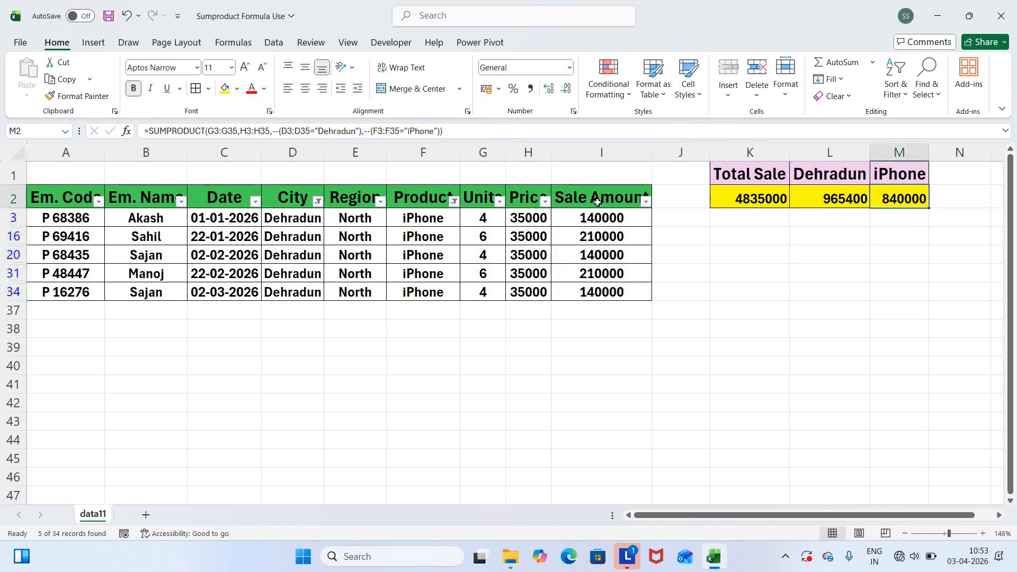
left_click(597, 202)
key("ctrl+shift+l")
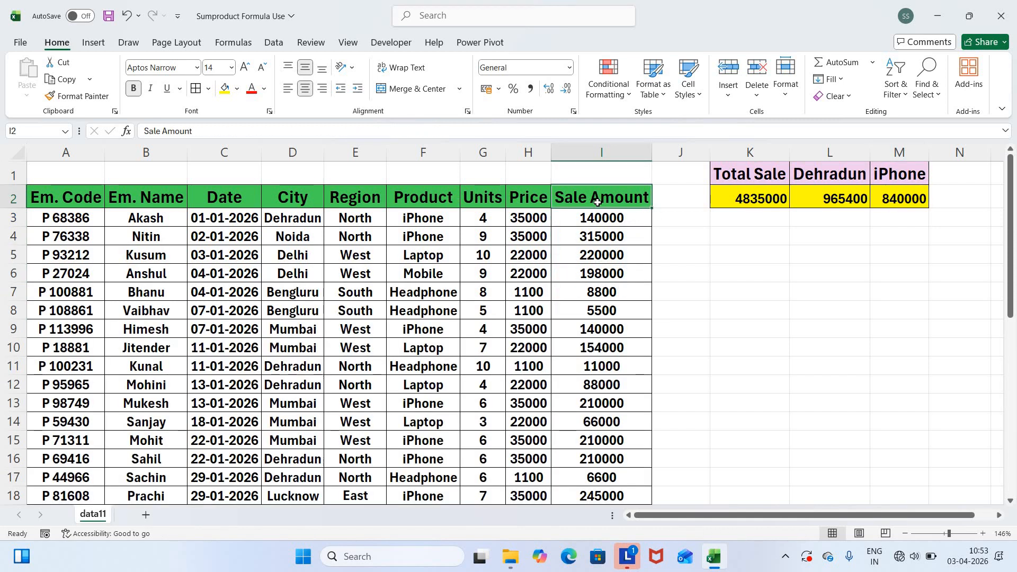
Review the Dehradun SUMPRODUCT formula in L2.
key("Right")
key("Right")
key("Right")
key("Down")
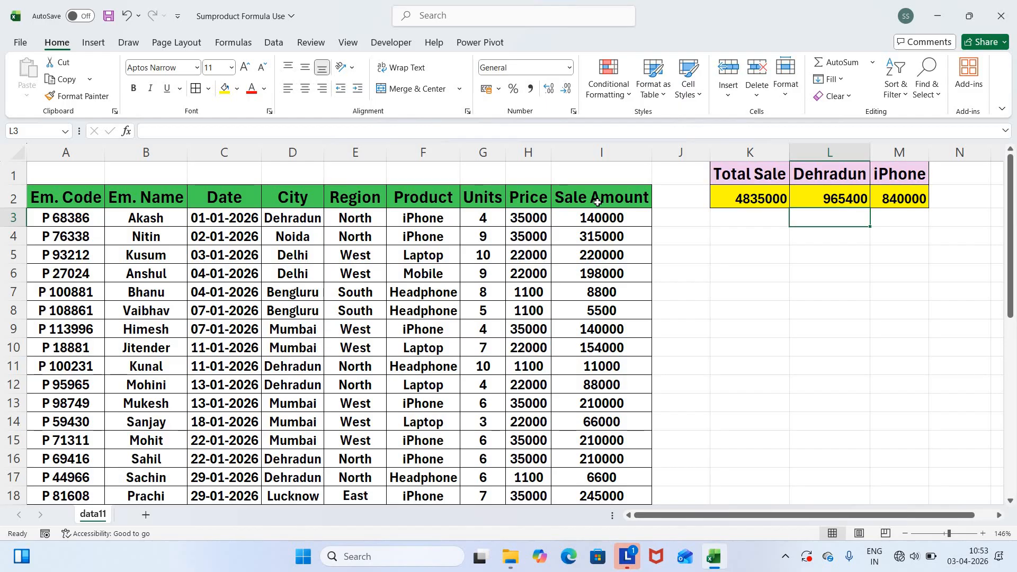
key("Left")
key("Left")
key("Left")
key("Left")
key("Left")
key("Right")
key("Right")
key("Right")
key("Right")
key("Right")
key("Up")
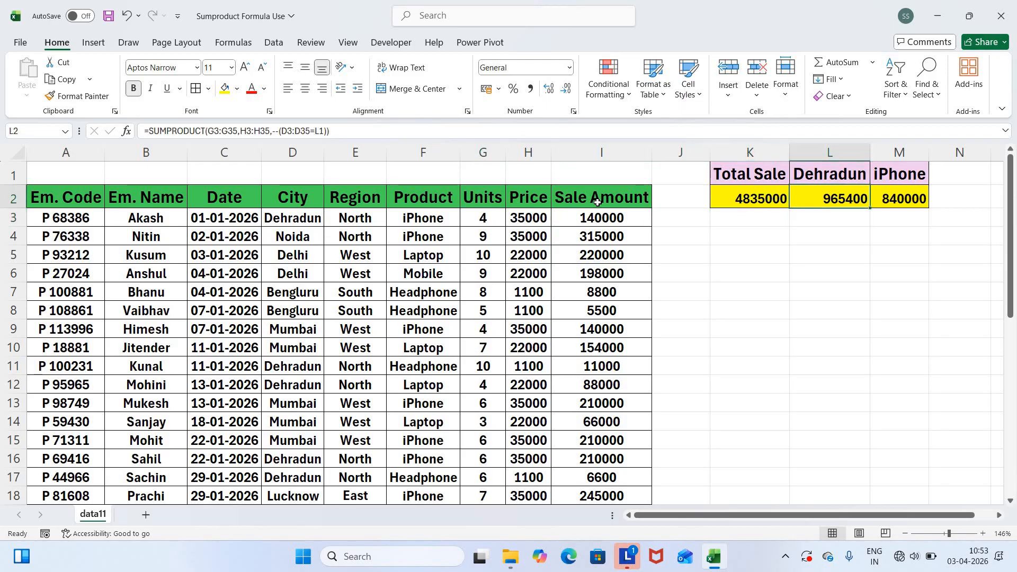
Start a SUMPRODUCT formula in L3 below the Dehradun result with the City range D3:D35 as its array.
key("Down")
type("=")
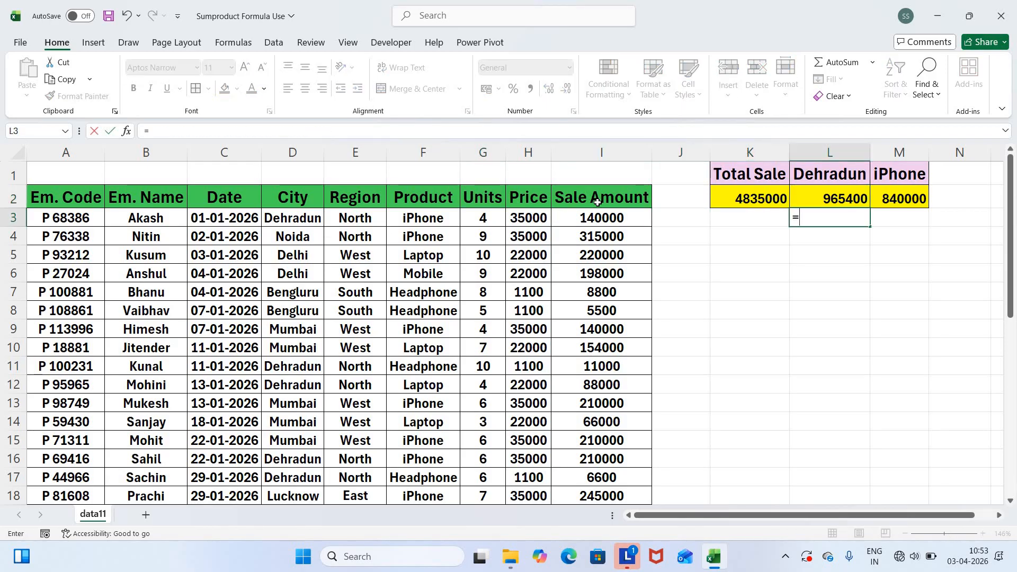
type("sum")
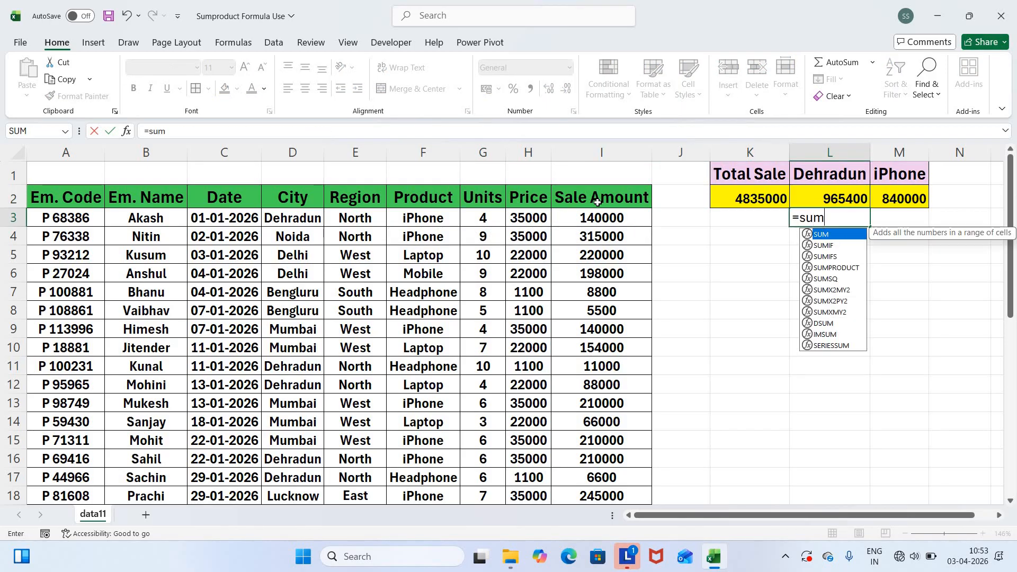
type("product")
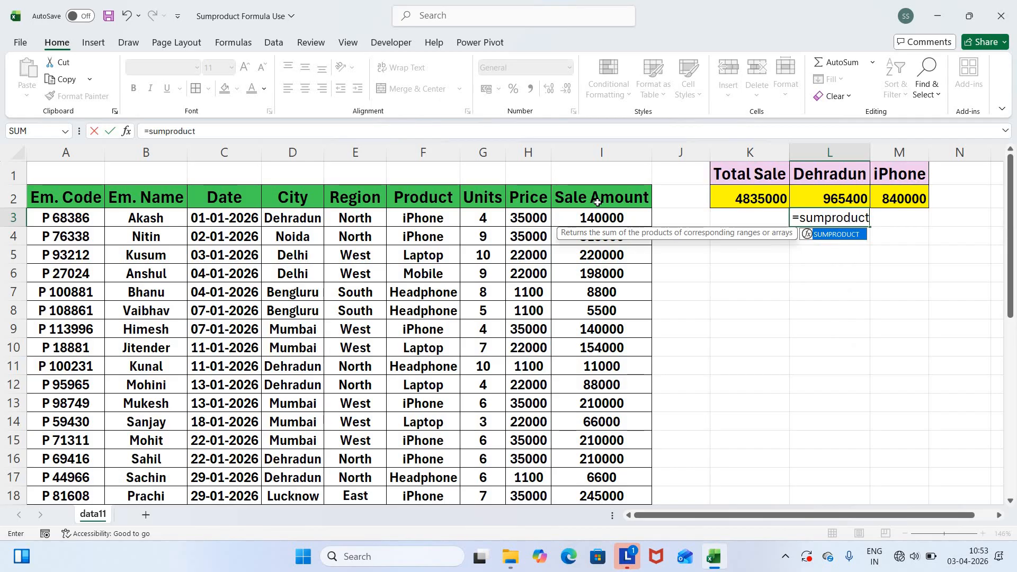
key("Tab")
key("Left")
key("Left")
key("Left")
key("Left")
key("Left")
key("Left")
key("Left")
key("Left")
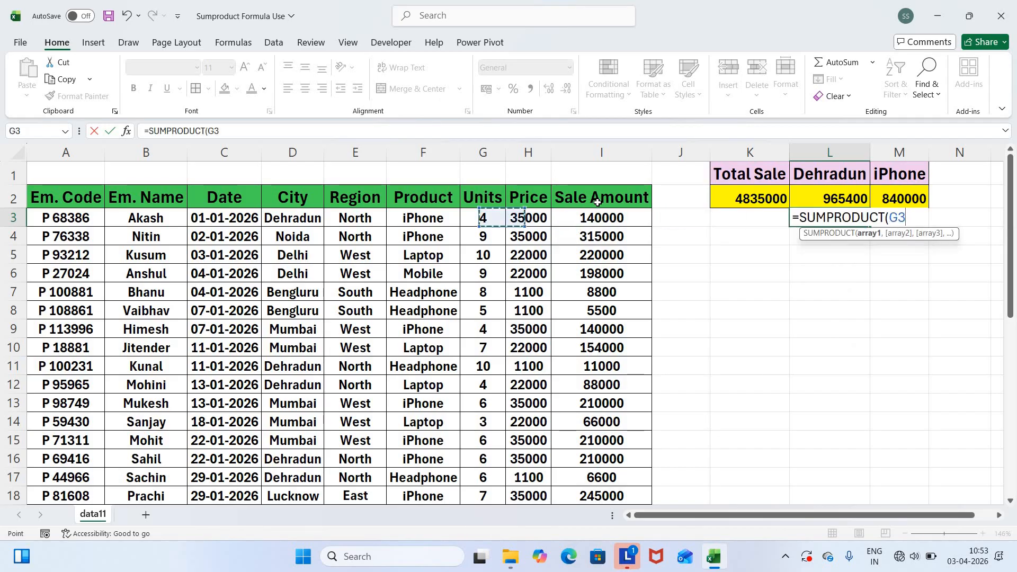
key("ctrl+shift+Down")
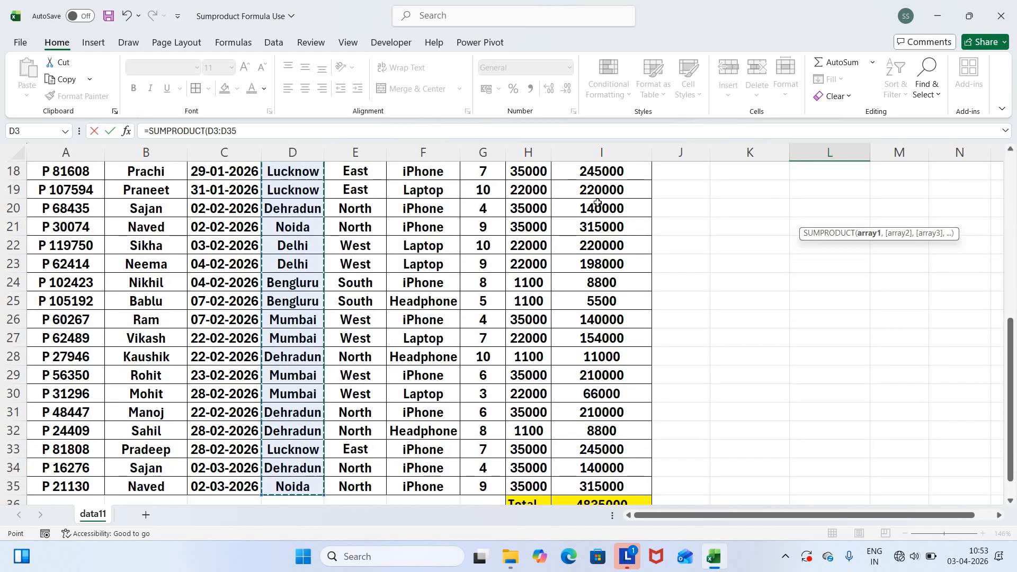
Compare the City range with L1 in the L3 formula, multiply the SUMPRODUCT by 1, and enter the formula.
type("=")
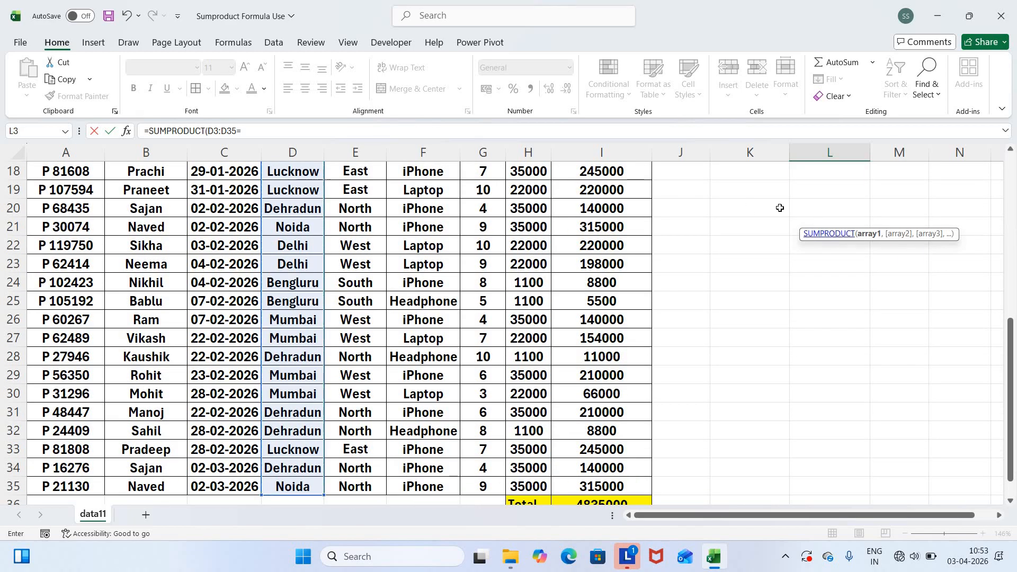
scroll(794, 196, "up", 6)
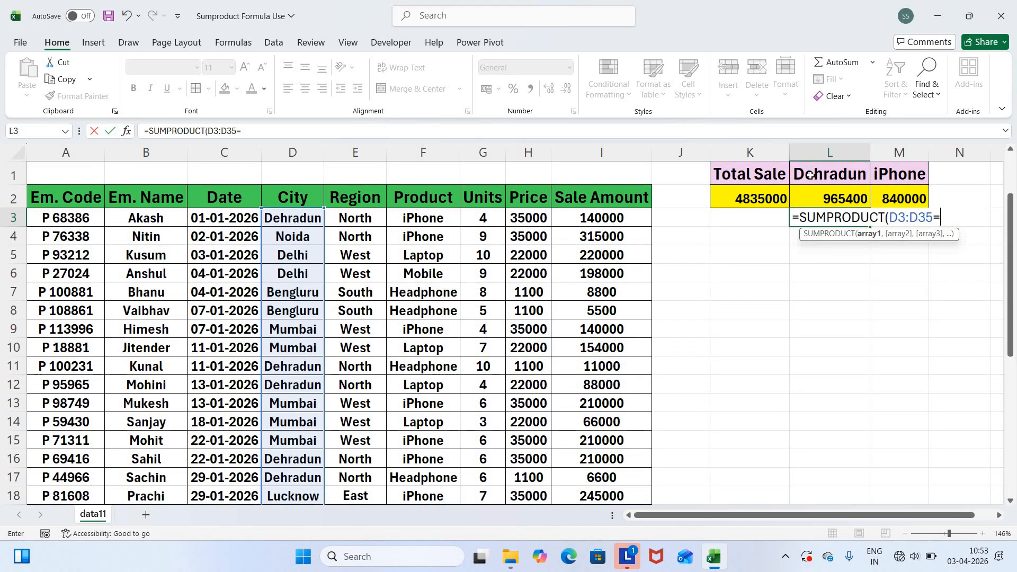
left_click(810, 175)
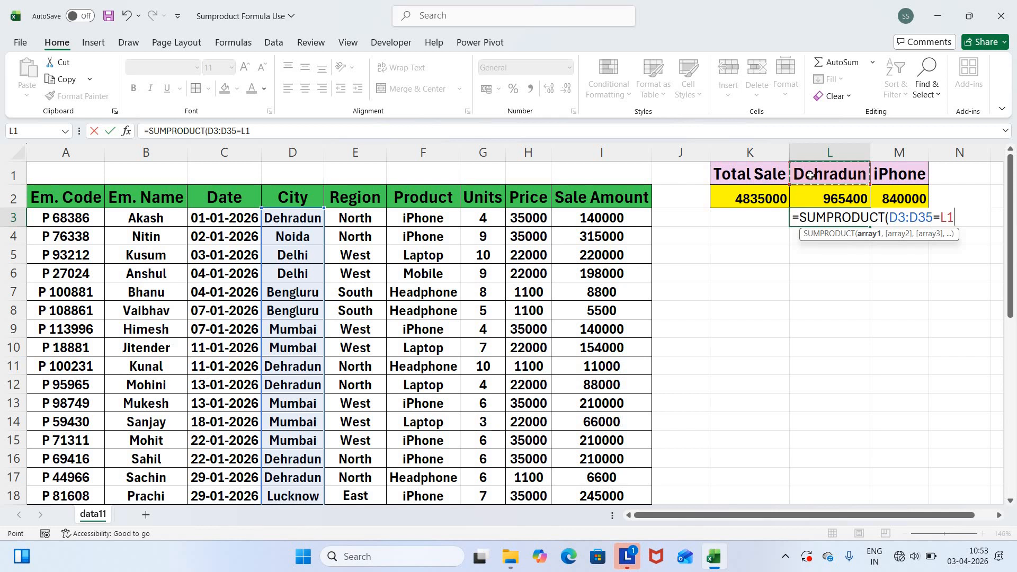
type(")")
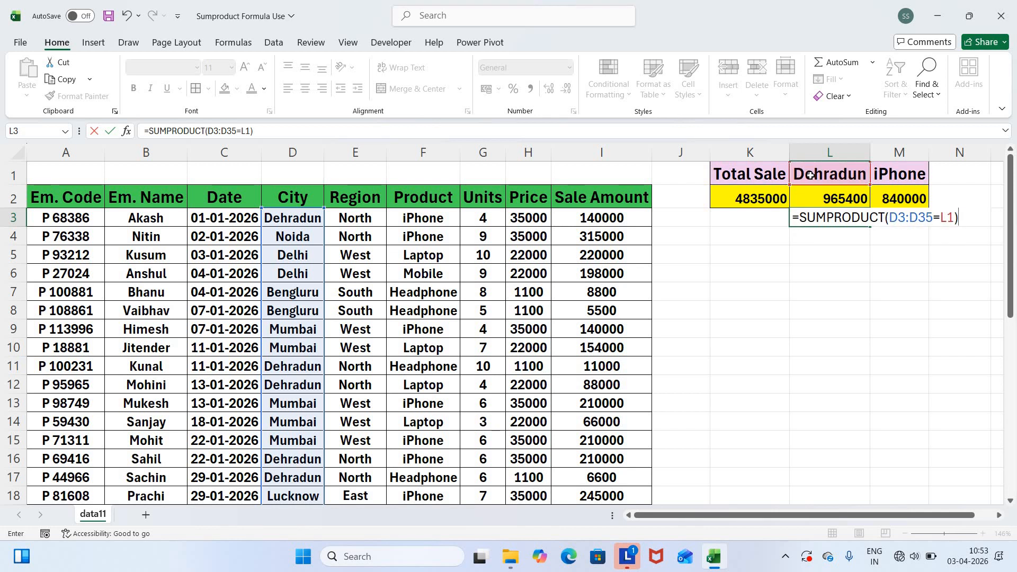
type("*1")
key("Return")
key("Return")
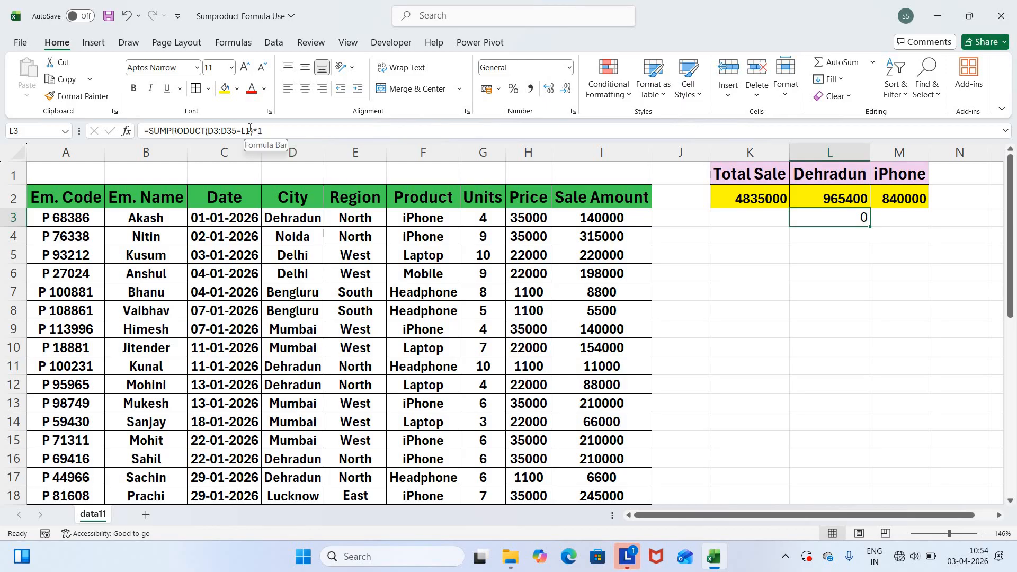
Enclose the City condition in L3 in its own parentheses so the multiplication by 1 falls inside SUMPRODUCT, and enter the formula.
left_click(208, 130)
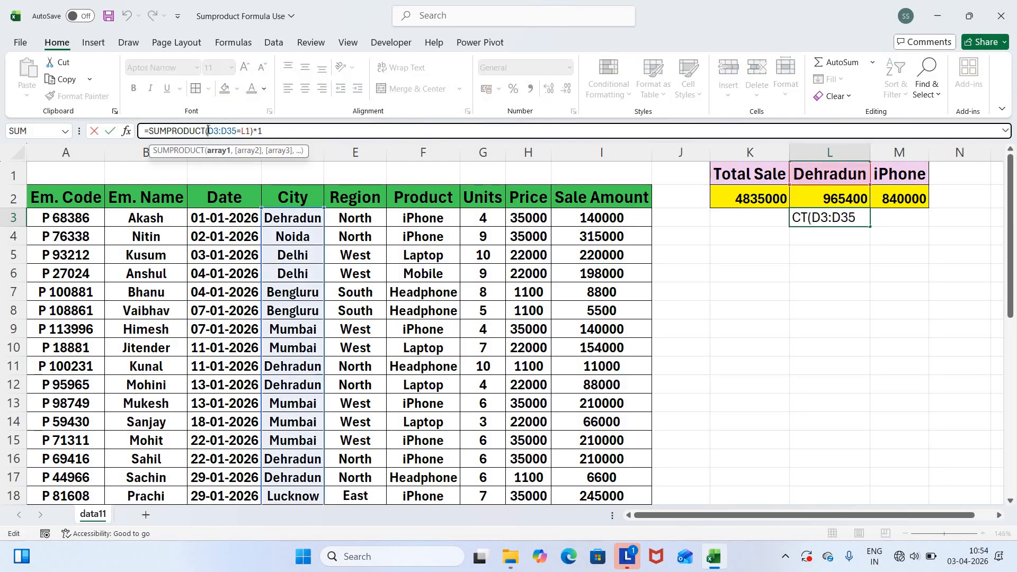
type("(")
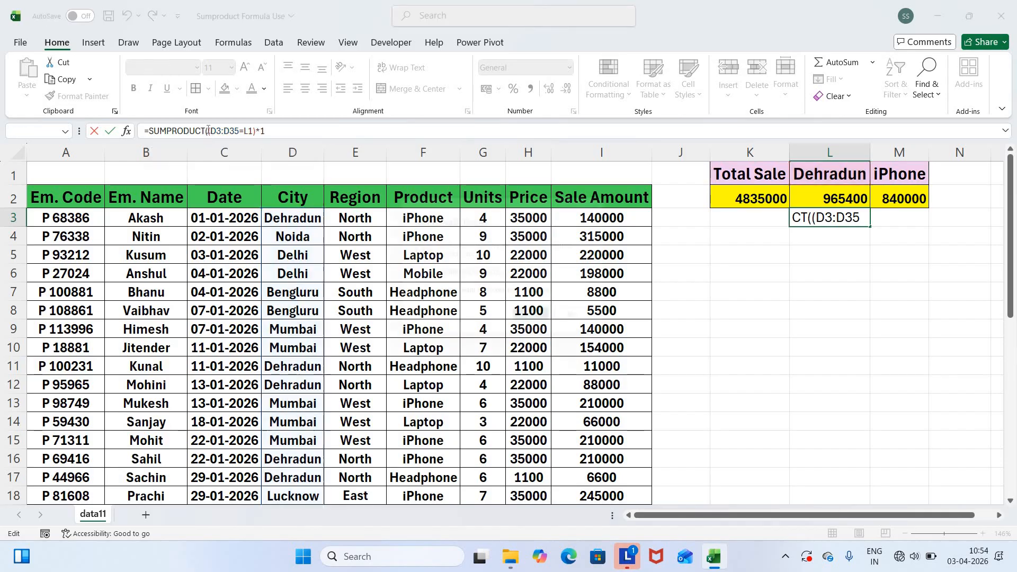
key("Return")
key("Return")
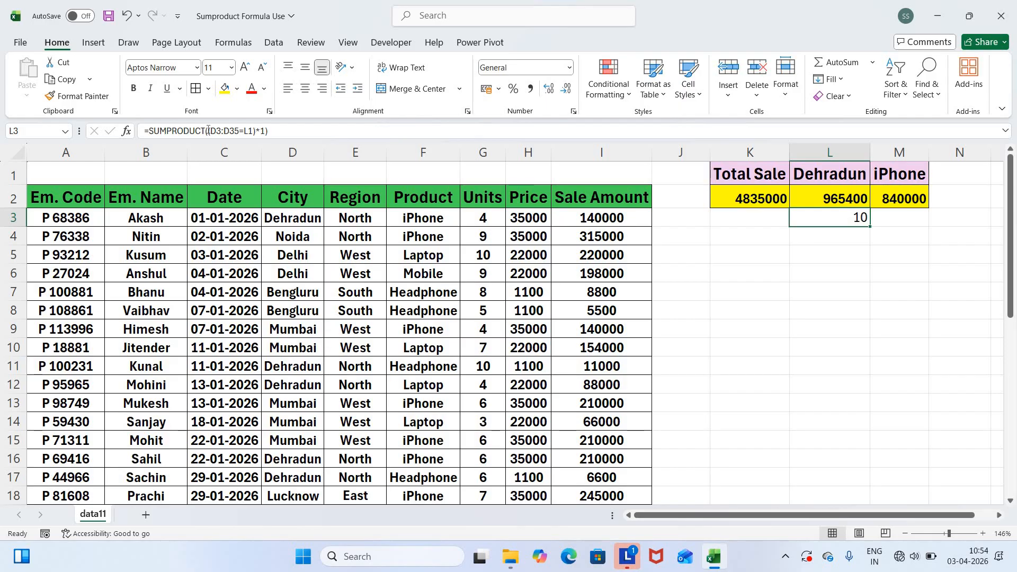
Start a SUMPRODUCT formula in M3 with the City range D3:D35 as its first array.
key("Right")
key("Up")
key("Down")
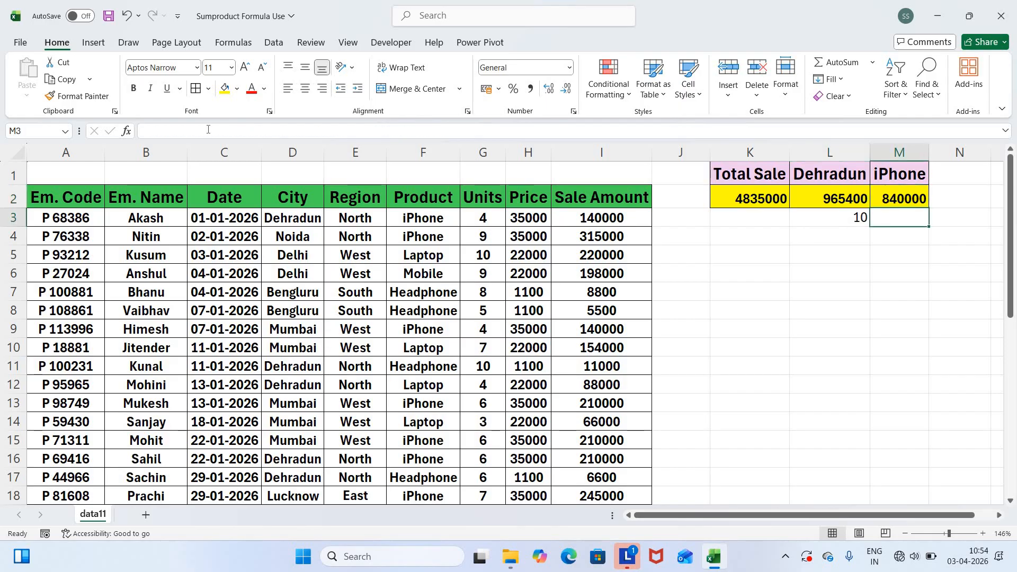
type("=sumpro")
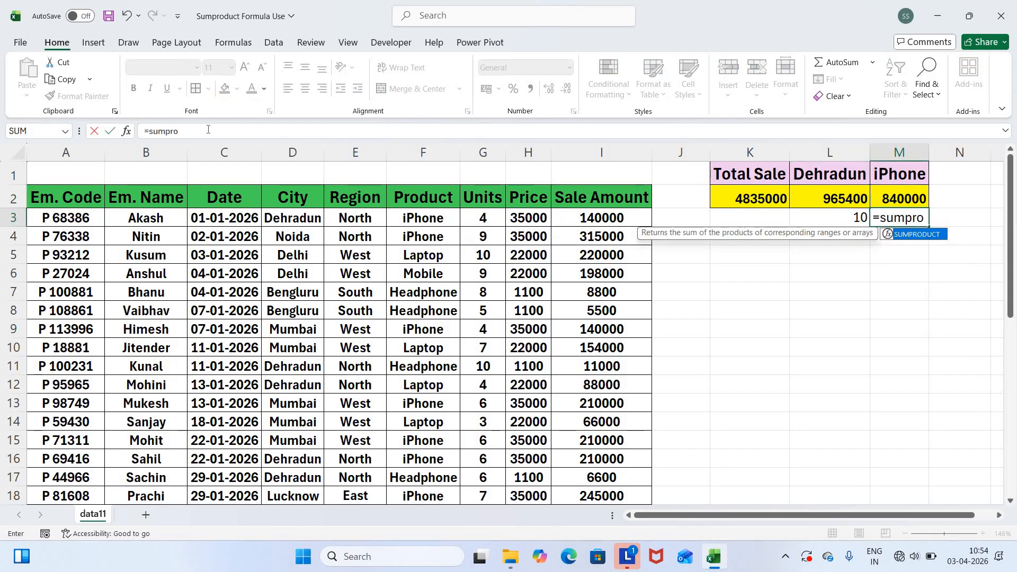
key("Tab")
key("Left")
key("Left")
key("Left")
key("Left")
key("Left")
key("Left")
key("Left")
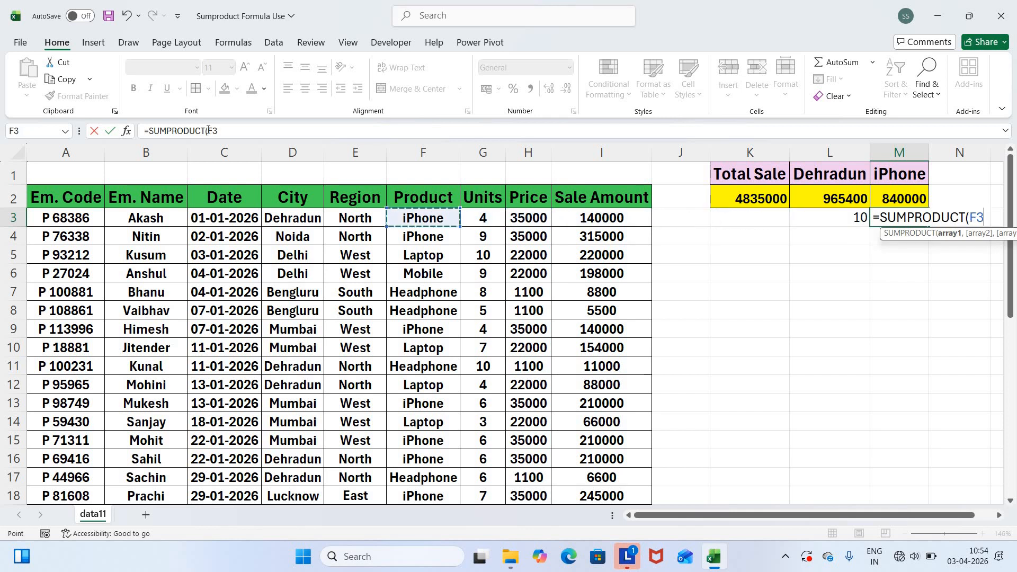
key("Left")
key("Left")
key("ctrl+shift+Down")
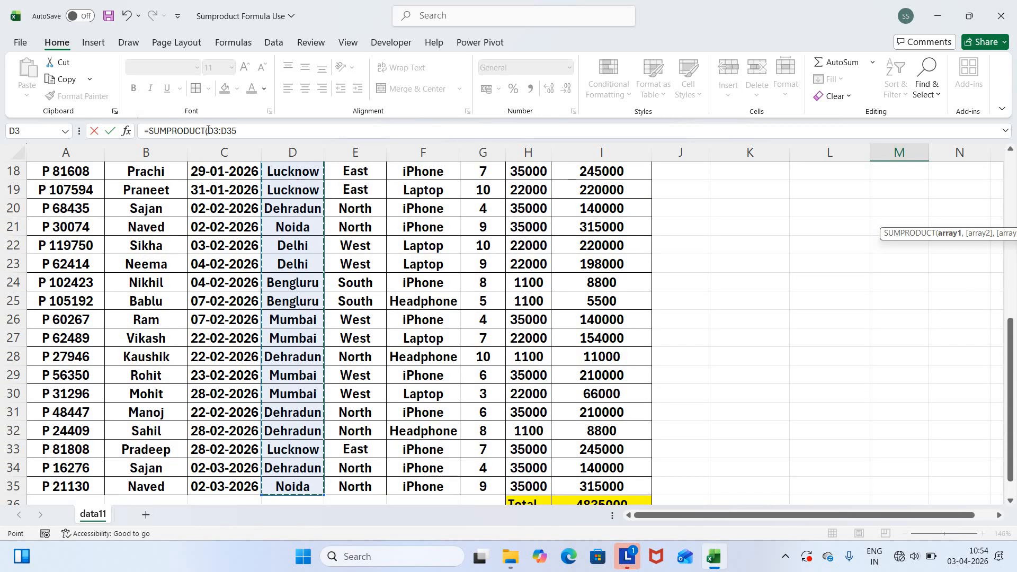
Compare the City range with "Dehradun" in the M3 formula and multiply the condition by 1.
type("=\"Dehradu")
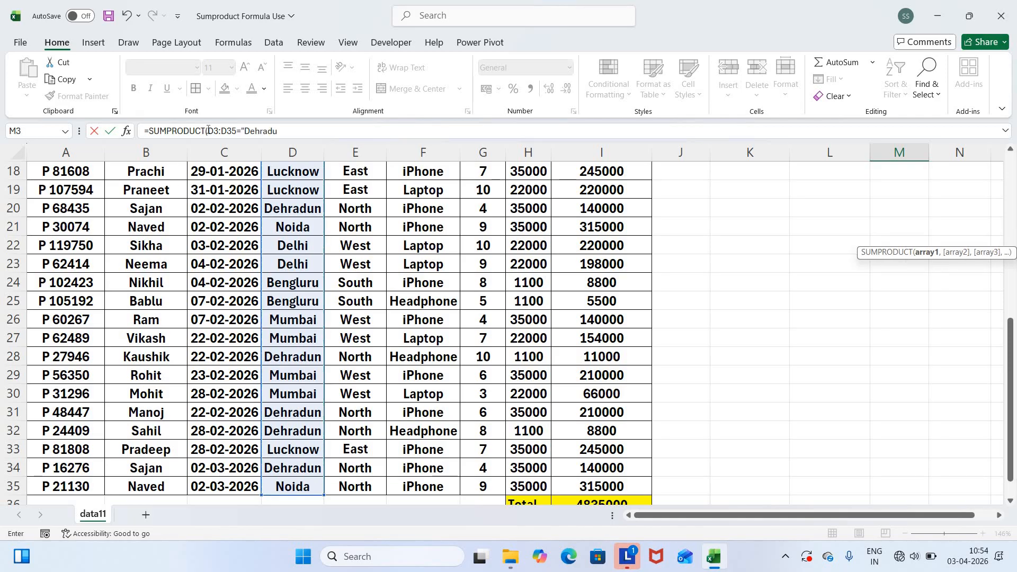
type("n\")*1")
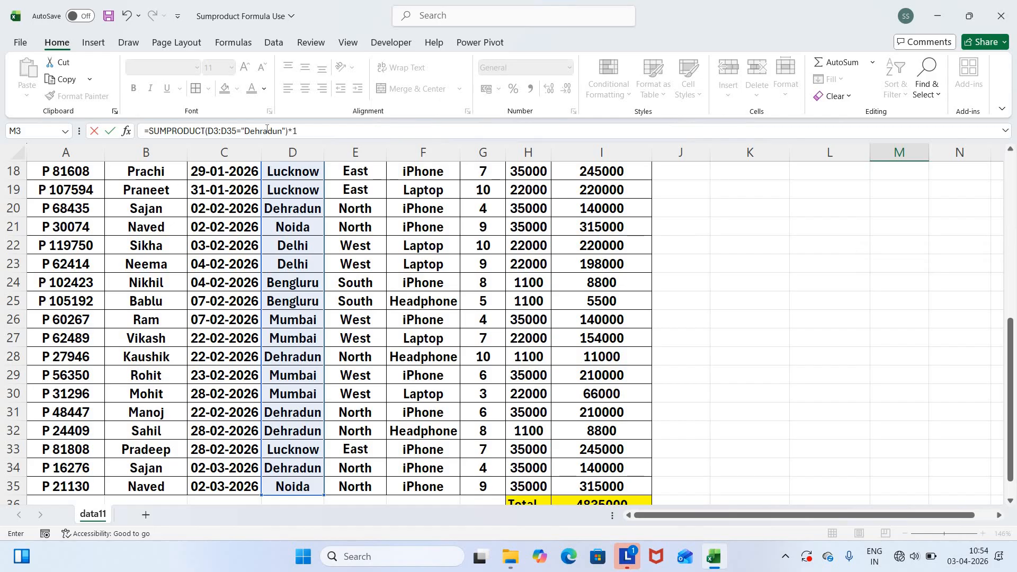
scroll(448, 233, "up", 6)
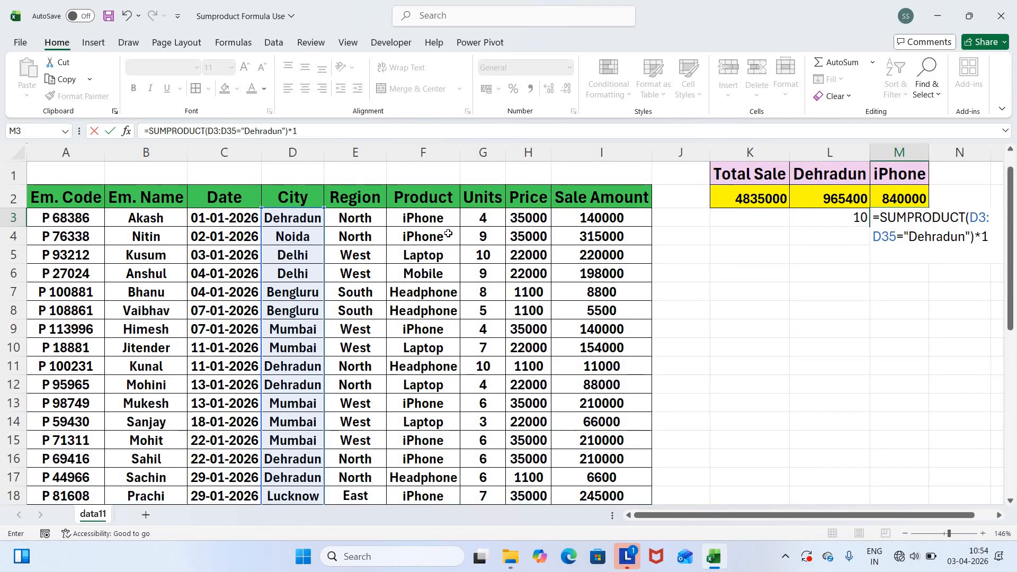
Add a second array to the M3 formula that tests F3:F35 for "iphone", with a double minus before it and multiplied by 1.
type("*1,--")
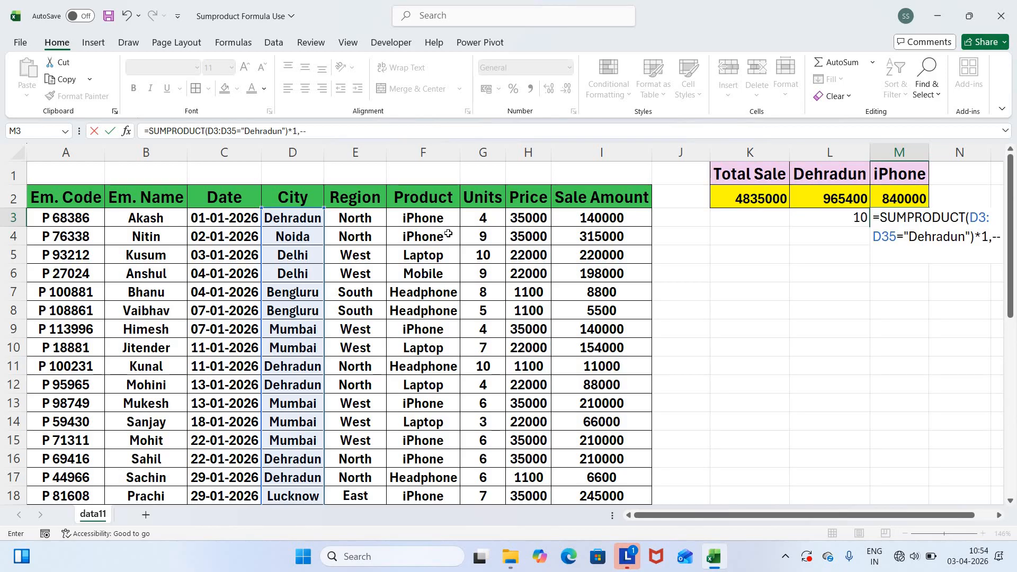
type("(")
left_click(411, 222)
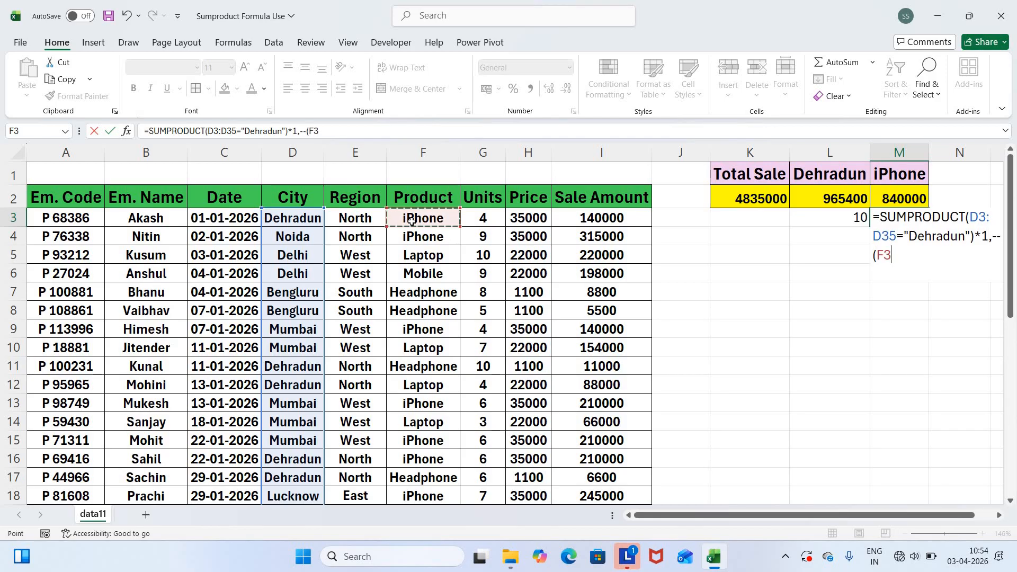
key("ctrl+shift+Down")
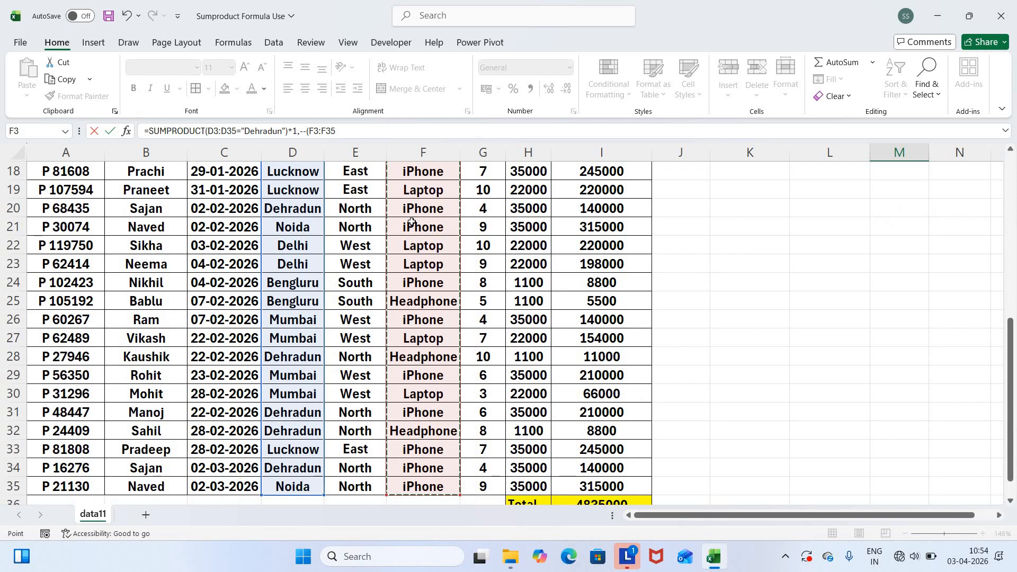
type("=\"iphone\")*1")
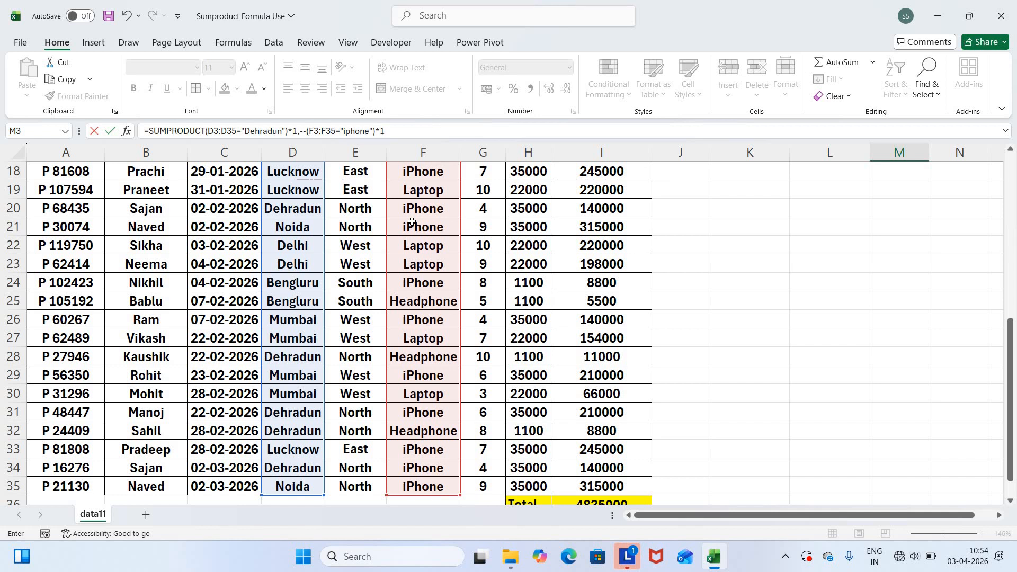
type(")")
Enclose the Dehradun condition in M3 in its own parentheses and enter the formula.
left_click(211, 131)
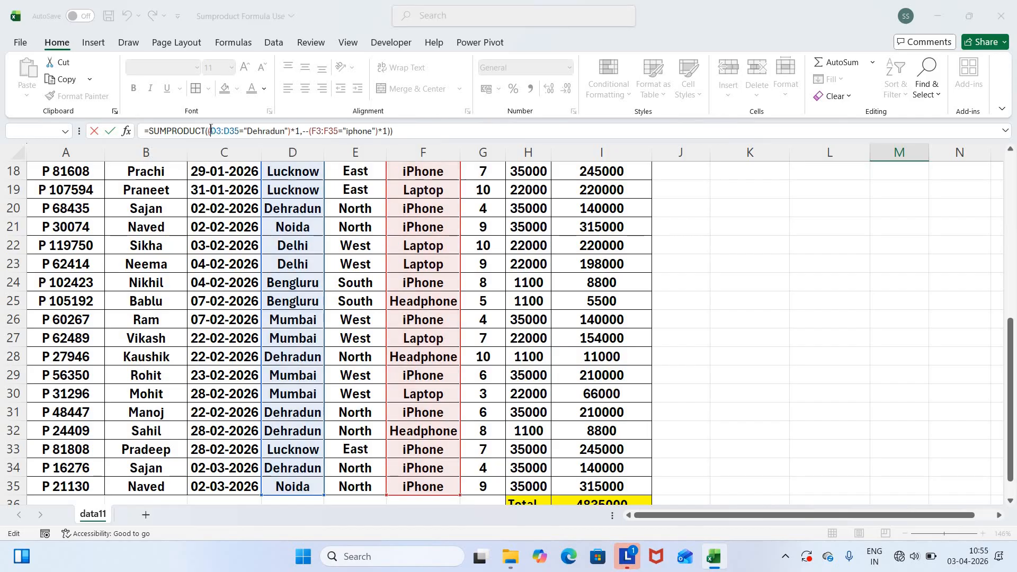
key("Return")
key("Return")
key("Up")
key("Up")
key("Up")
key("Down")
key("Down")
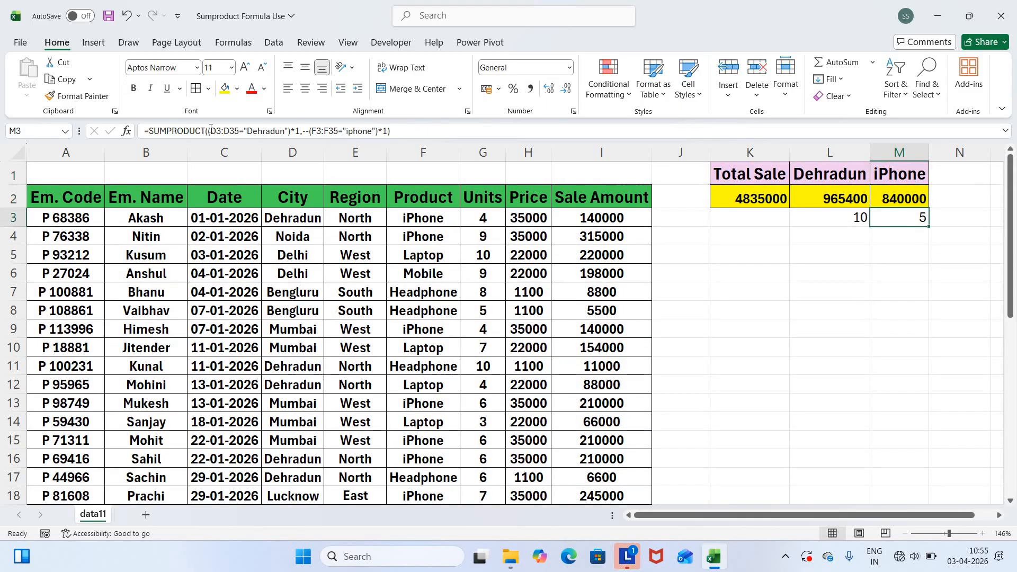
Review the two-condition SUMPRODUCT formula in M3 and the ranges it references.
key("Left")
key("Left")
key("Left")
key("Left")
key("Left")
key("Right")
key("Right")
key("Right")
key("Right")
key("Right")
key("F2")
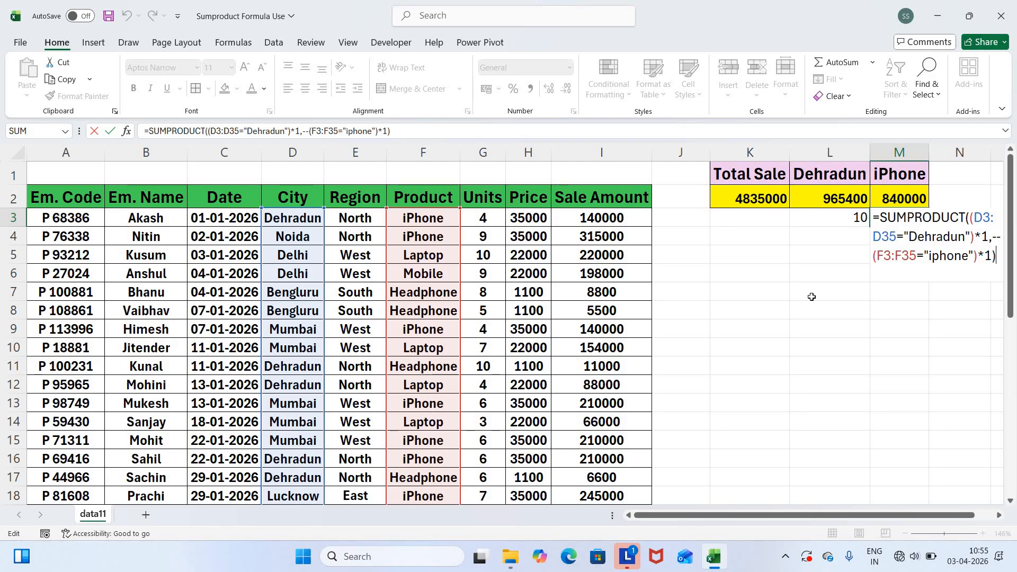
left_click(847, 273)
left_click(887, 217)
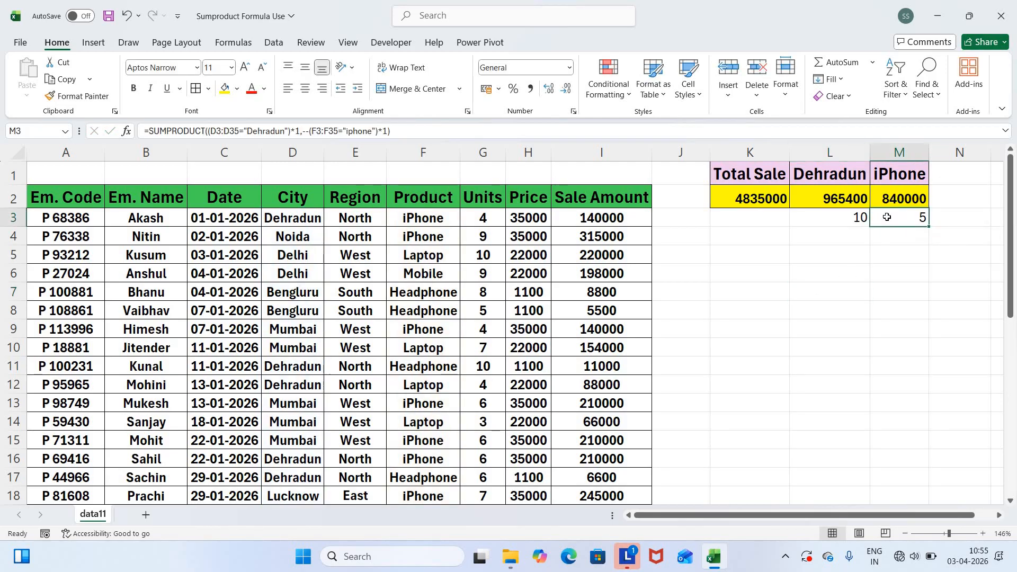
Turn on filters for the sales table's header row.
key("Left")
key("Left")
key("Left")
key("Up")
key("Left")
key("Left")
key("Left")
key("Left")
key("Left")
key("Left")
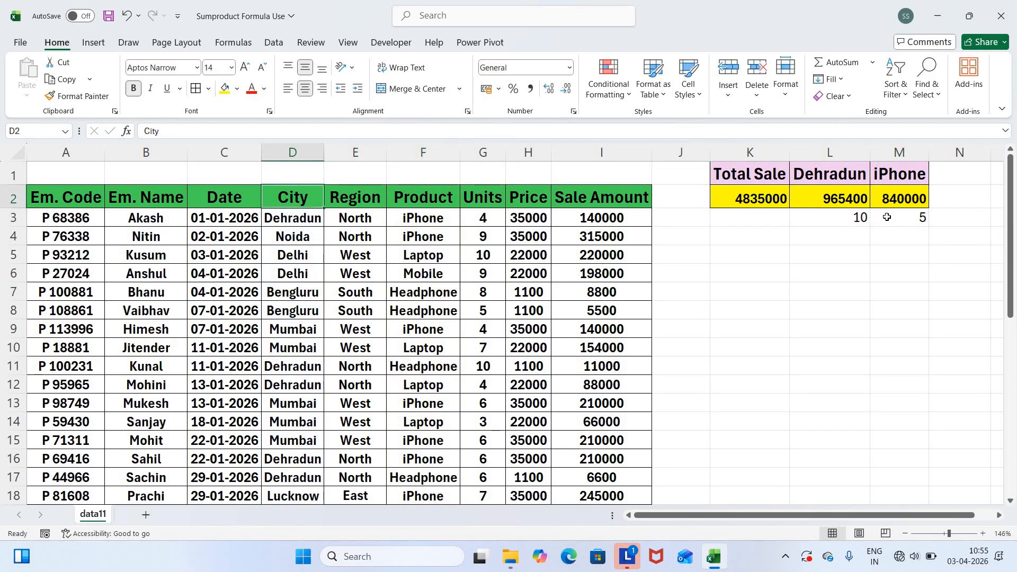
key("ctrl+shift+l")
key("Down")
key("Up")
Filter the City column to Dehradun and select the filtered cities to check their count against L3.
key("alt+Down")
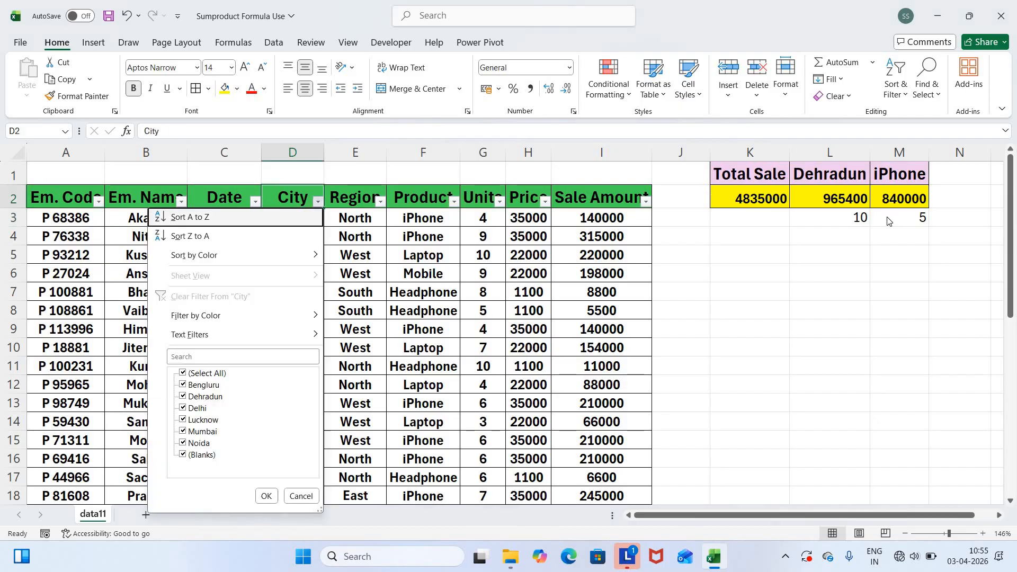
key("Down")
key("Down")
key("Down")
key("Down")
key("Down")
key("Down")
key("space")
key("Down")
key("Down")
key("space")
key("Return")
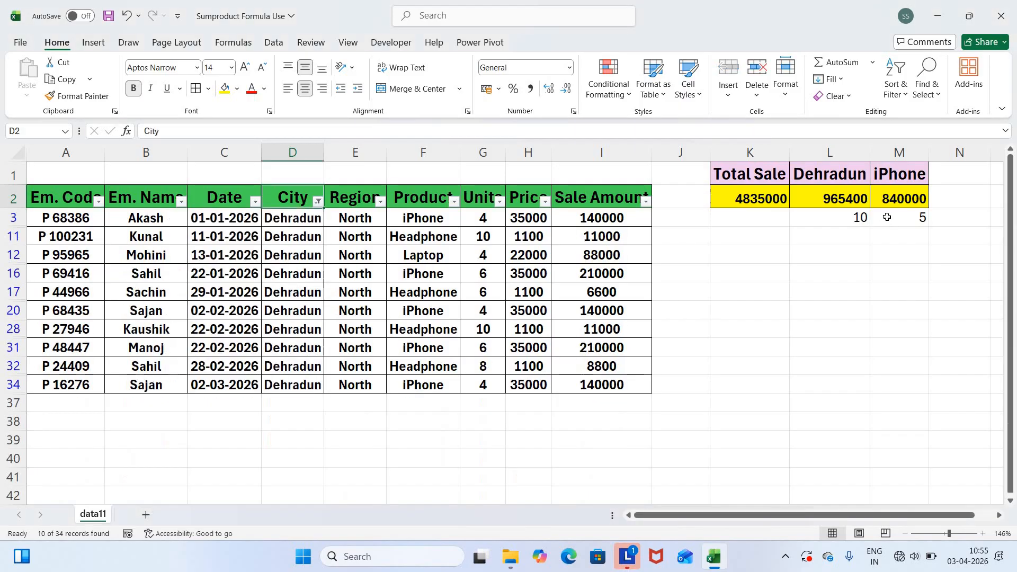
key("Down")
key("ctrl+shift+Down")
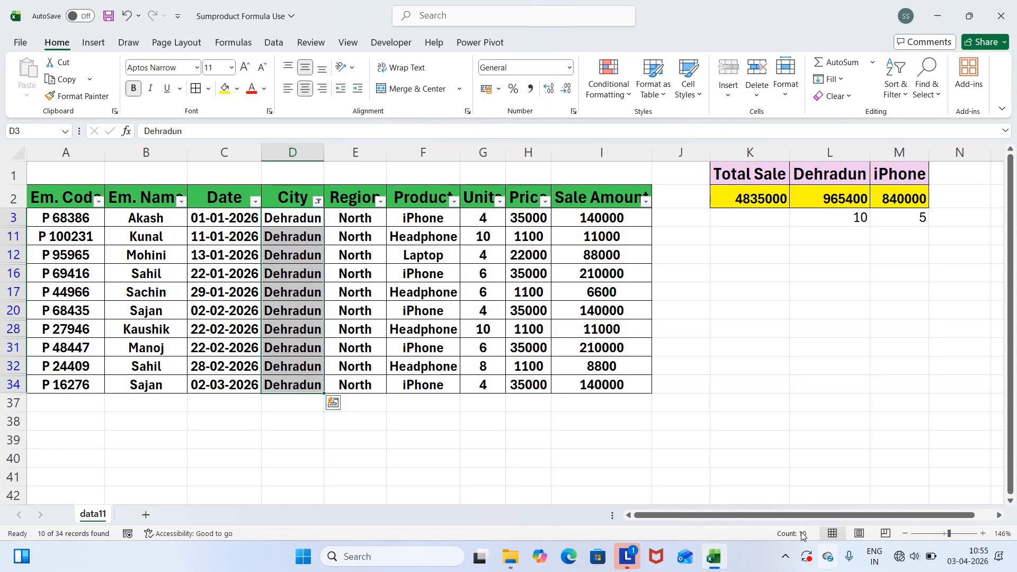
Filter the Product column to iPhone and select the filtered products to check their count against M3.
left_click(415, 270)
key("Up")
key("Up")
key("Up")
key("Up")
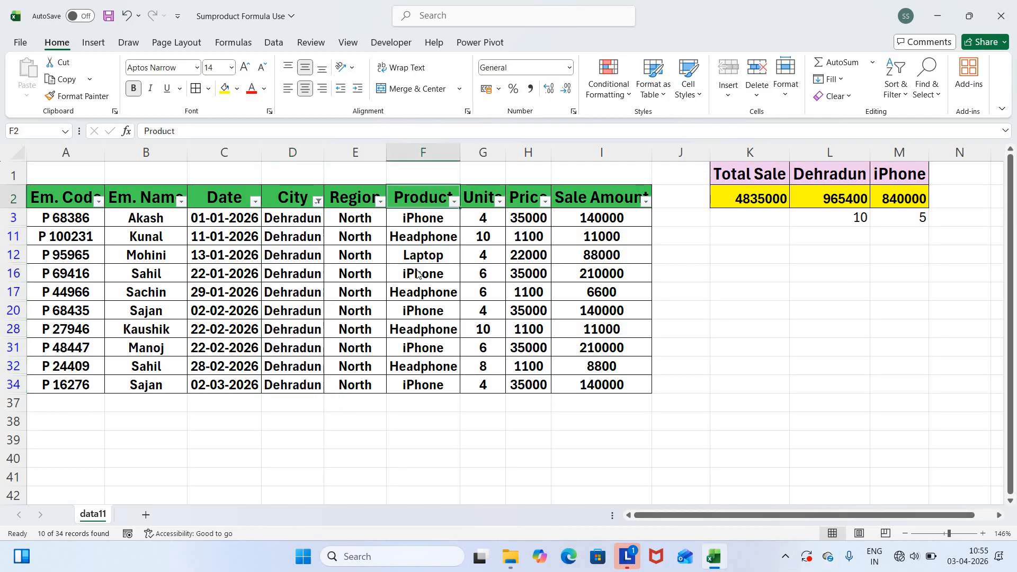
key("alt+Down")
key("Down")
key("Down")
key("Down")
key("Down")
key("Down")
key("Down")
key("Down")
key("Down")
key("space")
key("Down")
key("Down")
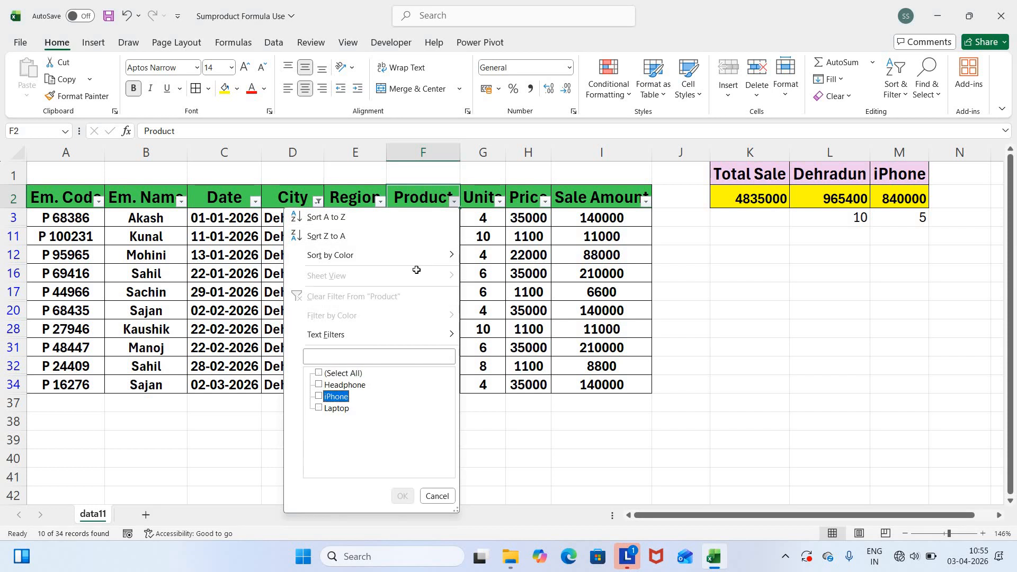
key("space")
key("Return")
key("Down")
key("ctrl+shift+Down")
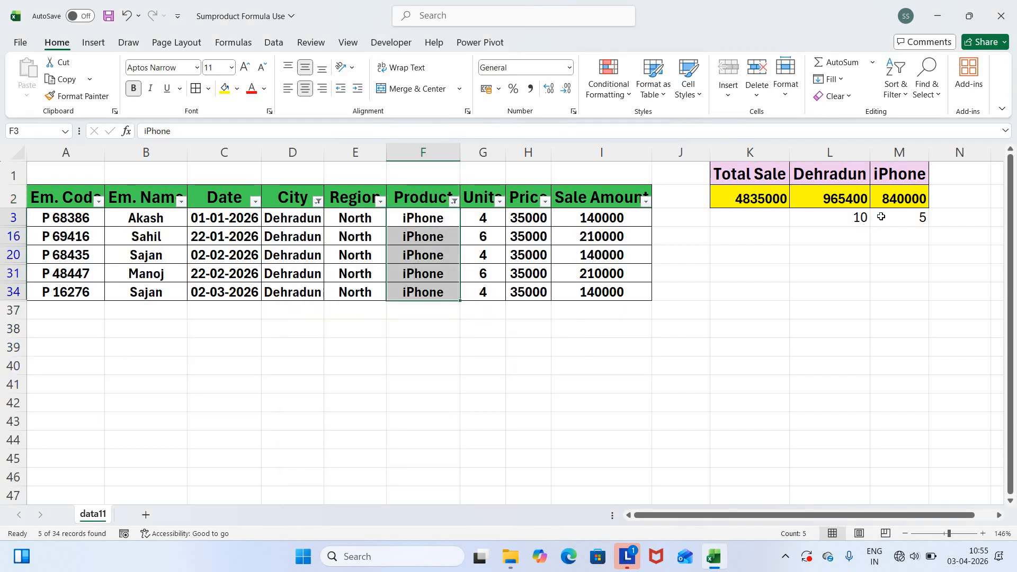
Remove the City and Product filters from the table.
left_click(588, 233)
key("Up")
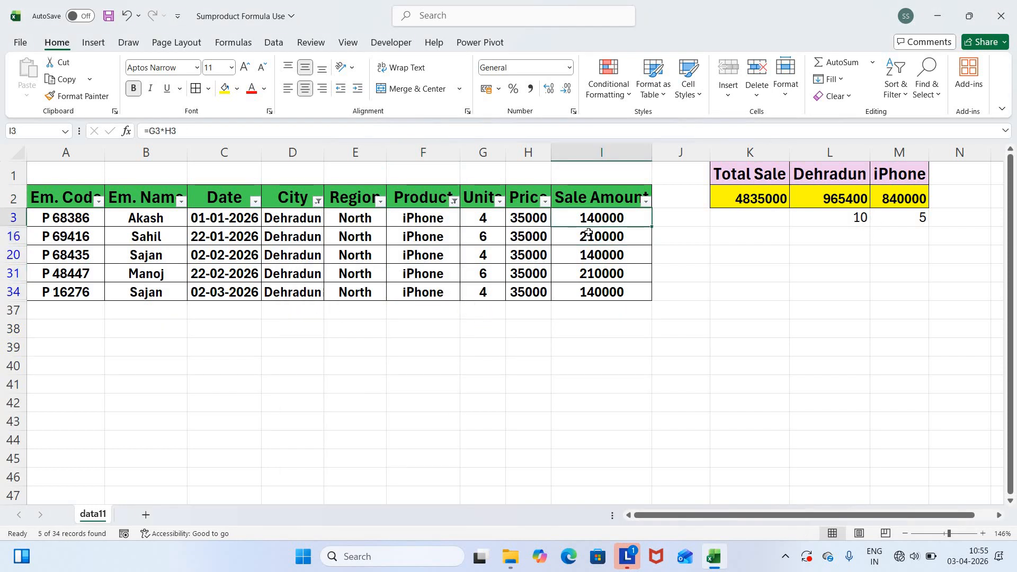
key("Up")
key("Left")
key("ctrl+shift+l")
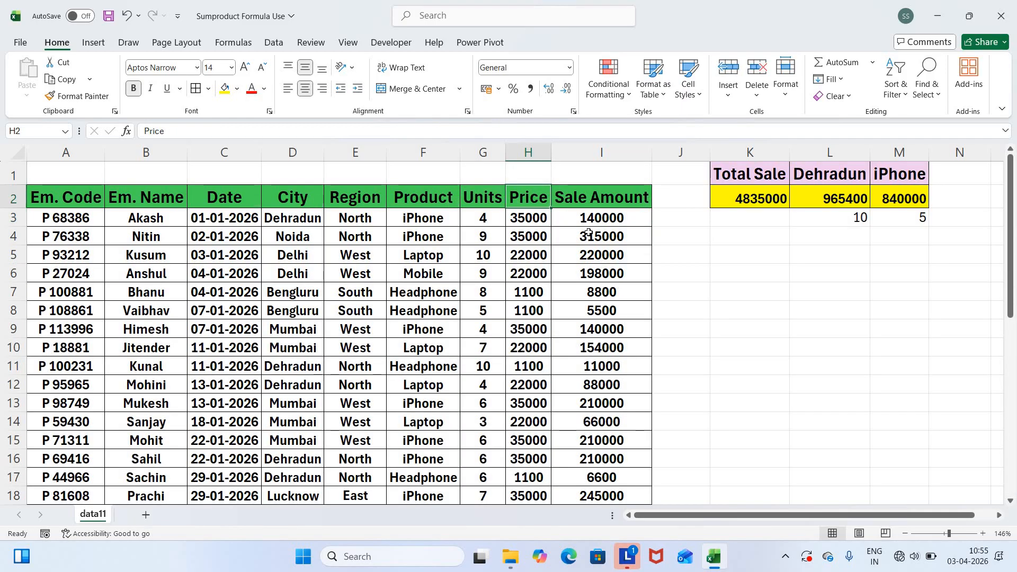
Look over the table's column headers from Em. Code through to Sale Amount.
key("Left")
key("Left")
key("Left")
key("Left")
key("Left")
key("Left")
key("Left")
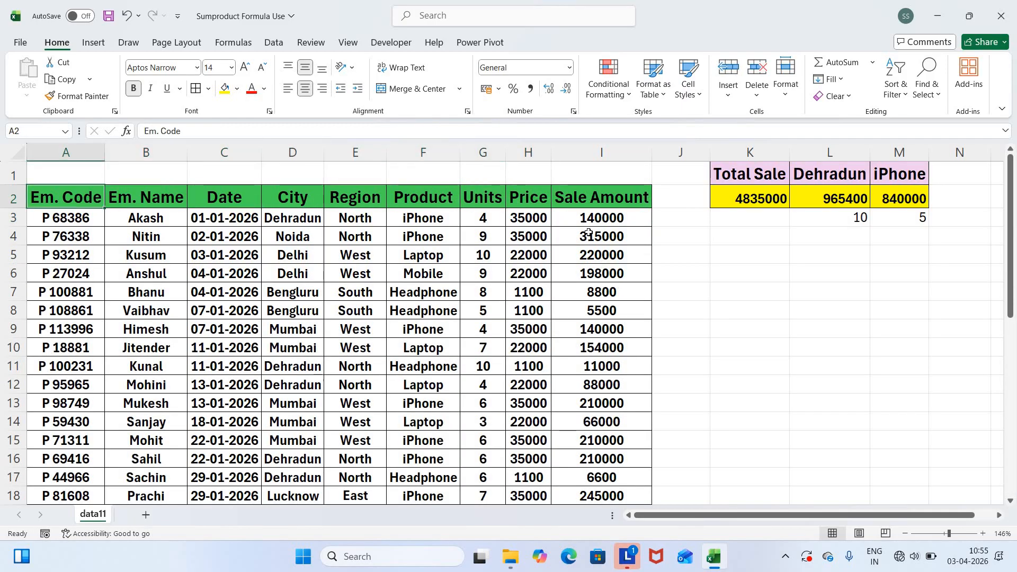
key("Right")
key("Right")
key("Right")
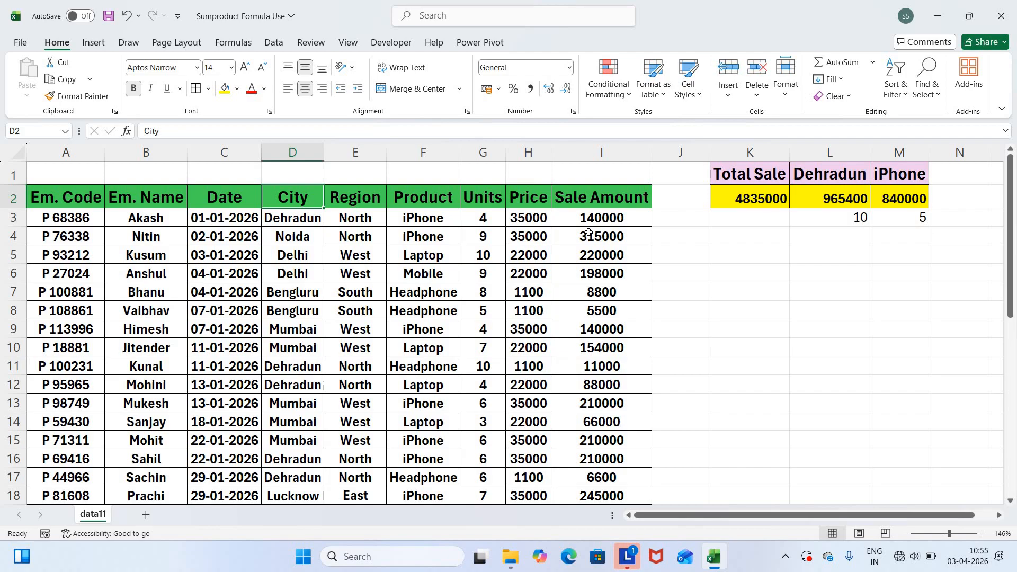
key("Right")
key("Right")
key("Right")
key("Right")
key("Right")
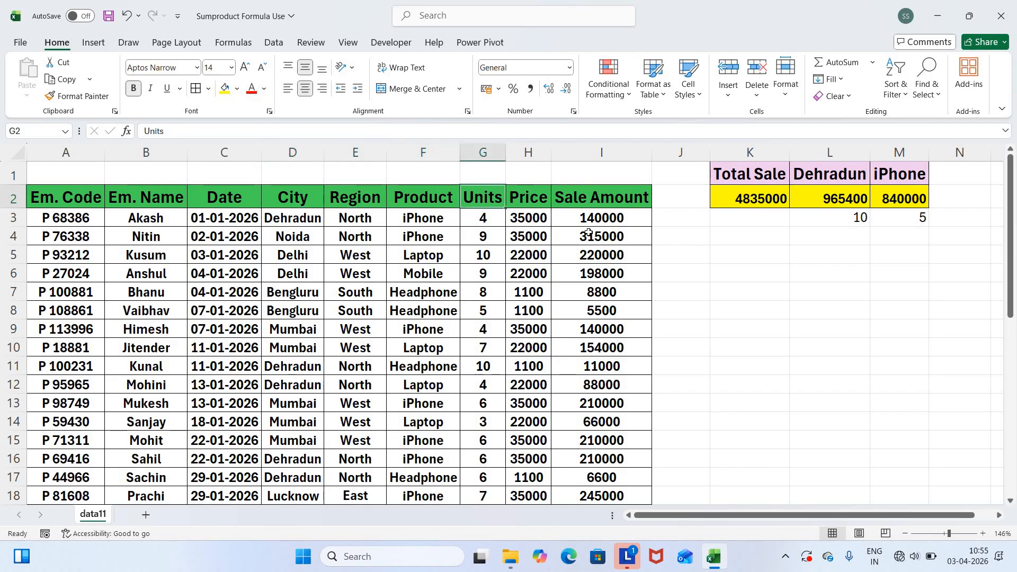
key("Down")
key("Up")
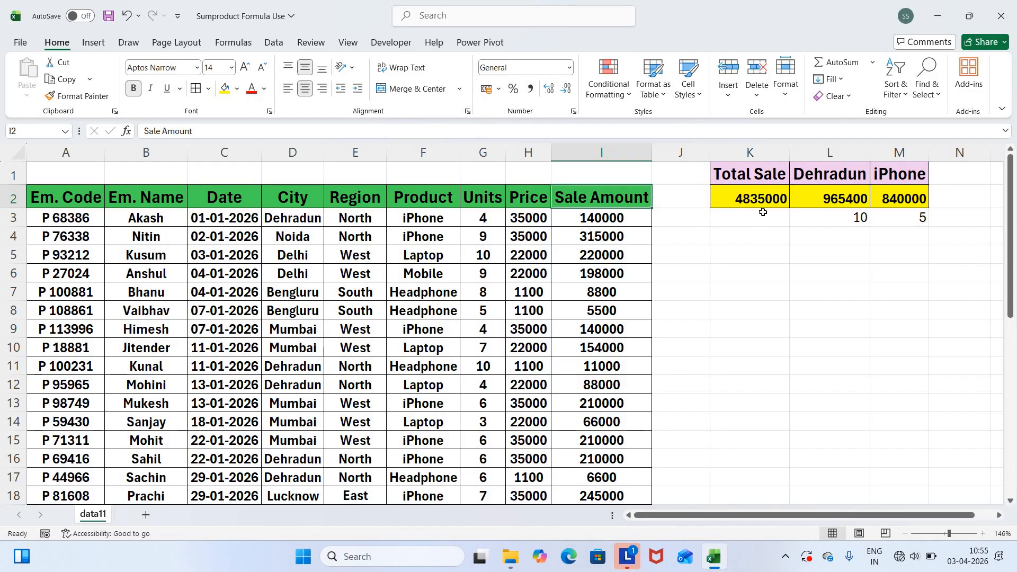
Compare the Total Sale formula in K2 with the row formulas in the Sale Amount column.
left_click(731, 198)
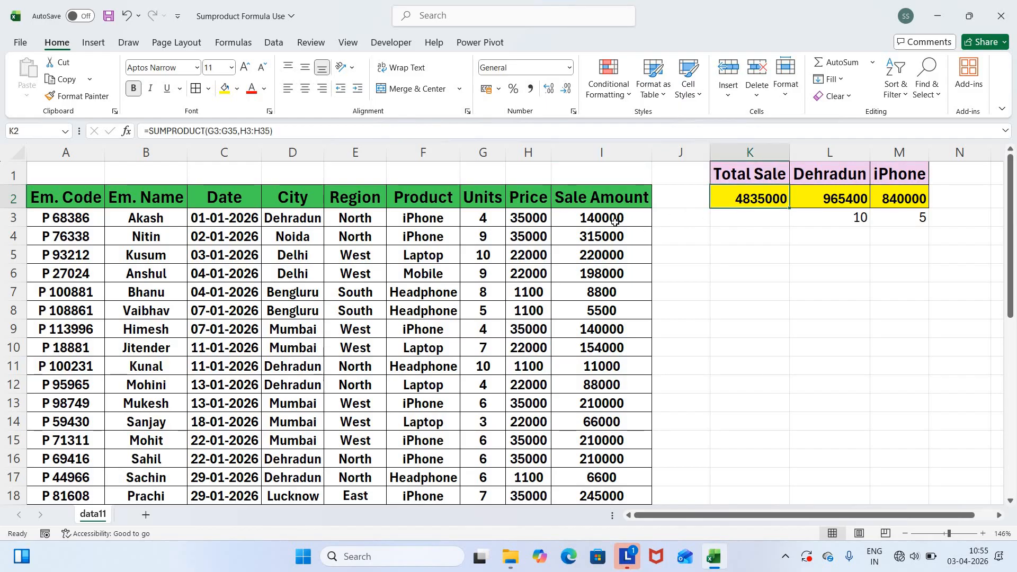
left_click(615, 222)
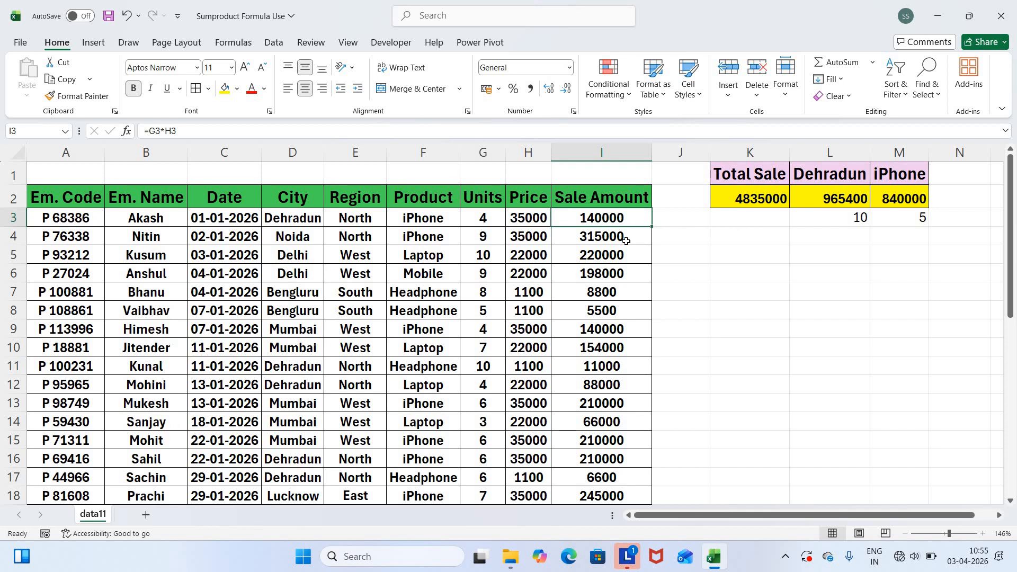
left_click(750, 217)
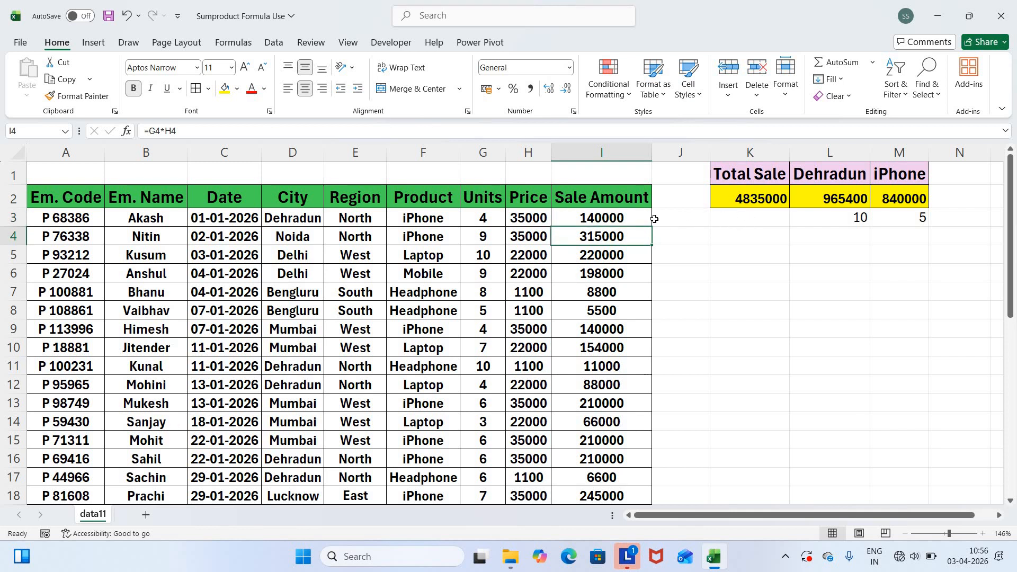
left_click(626, 219)
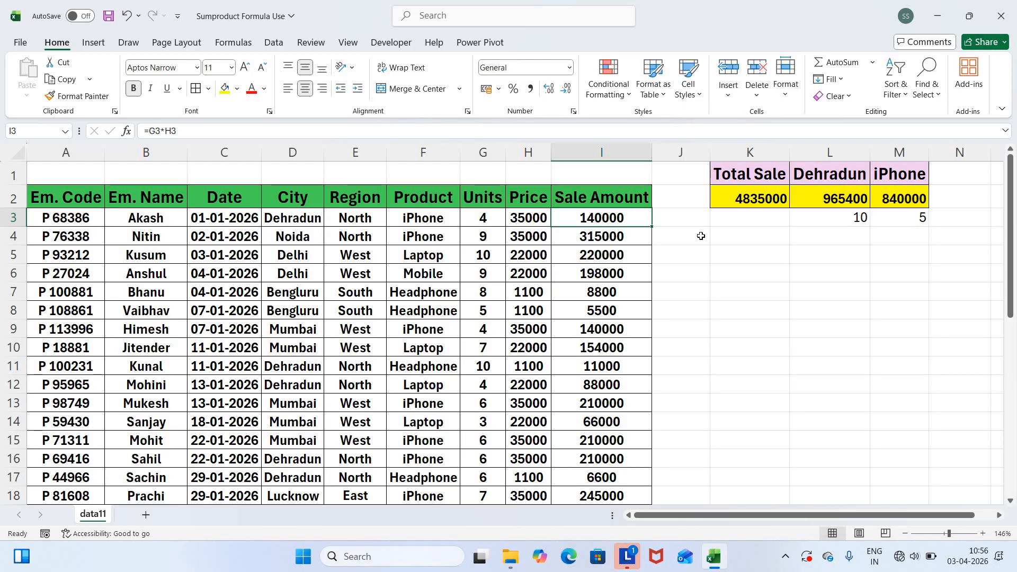
key("Up")
key("Down")
key("Up")
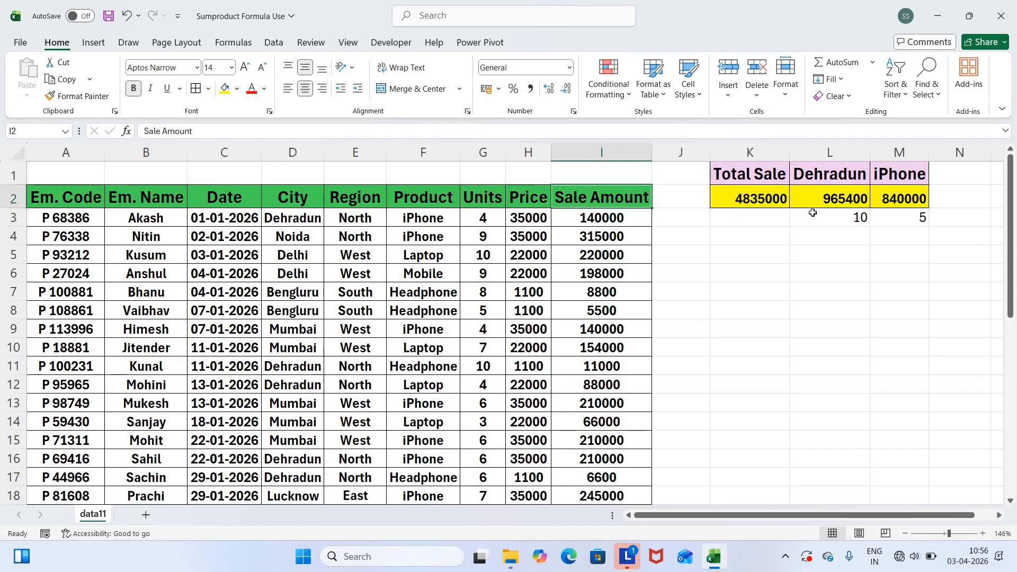